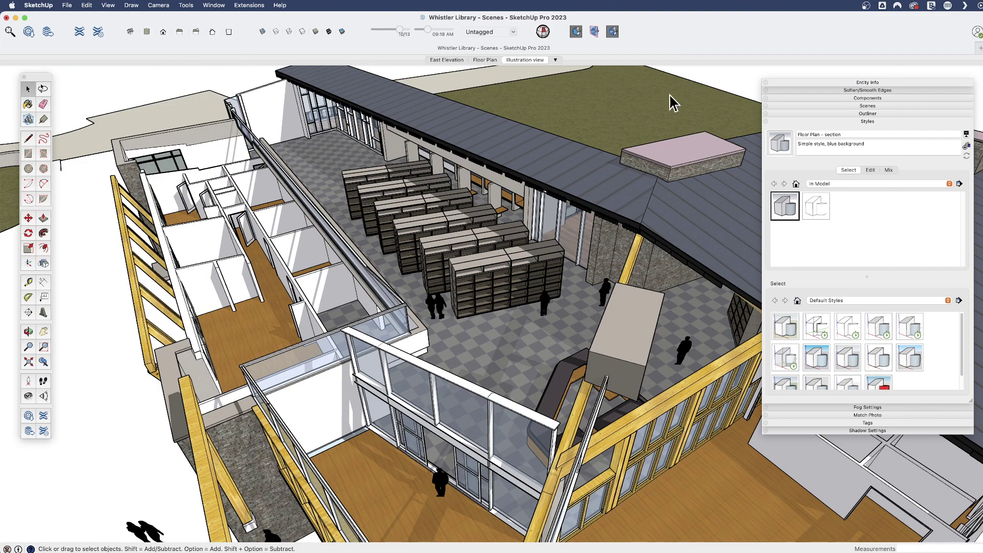
Cycle through the Floor Plan, Illustration view and East Elevation scenes, ending back on Floor Plan.
{"action": "left_click", "coordinate": [484, 60]}
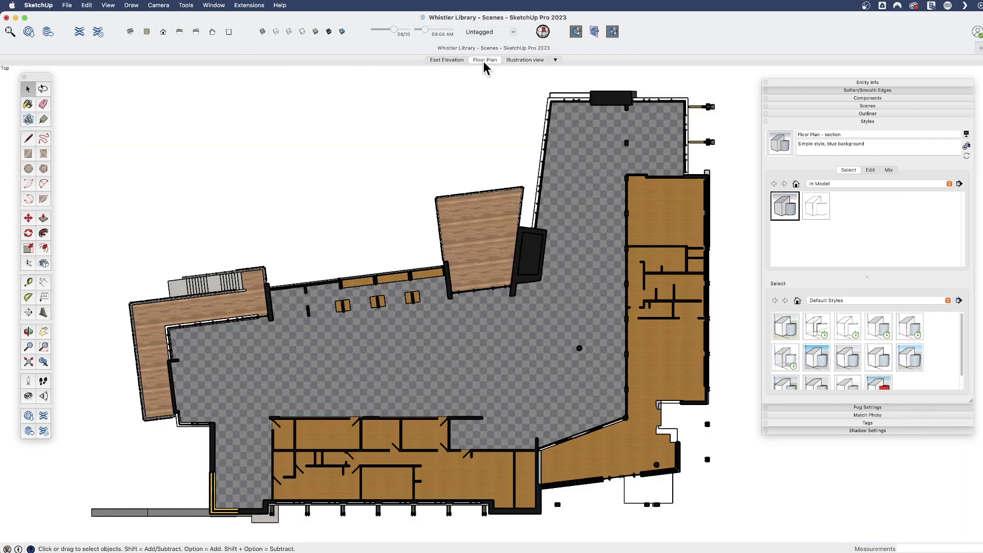
{"action": "left_click", "coordinate": [520, 60]}
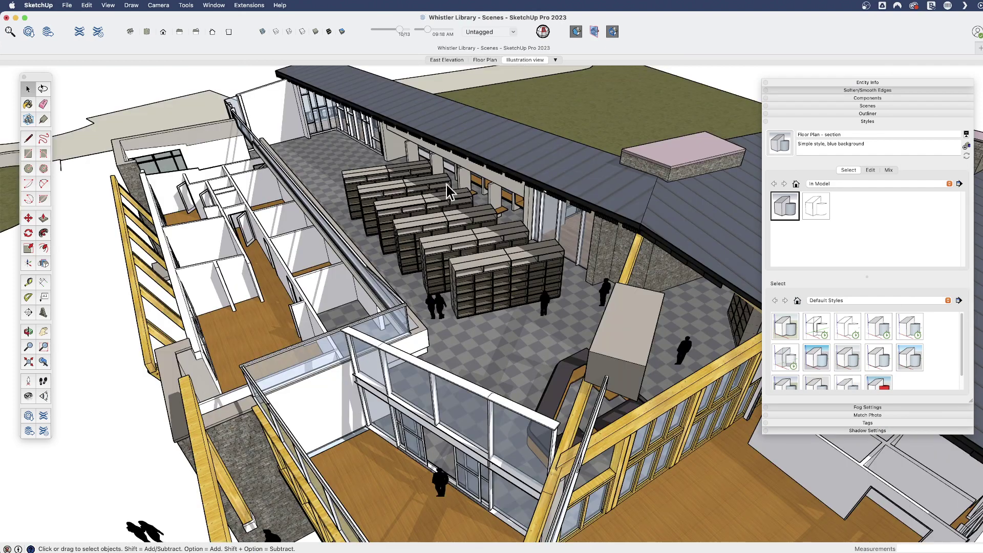
{"action": "left_click", "coordinate": [445, 60]}
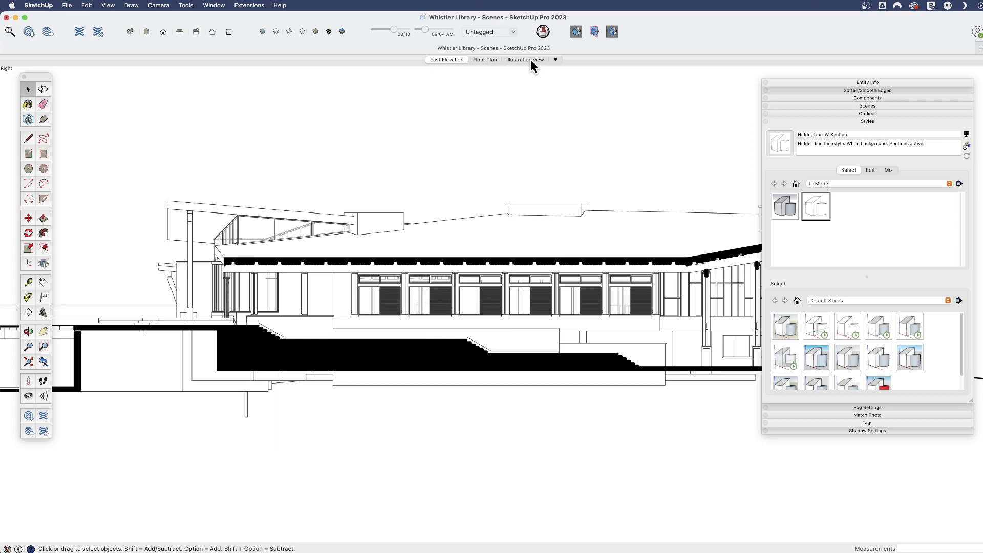
{"action": "left_click", "coordinate": [487, 60]}
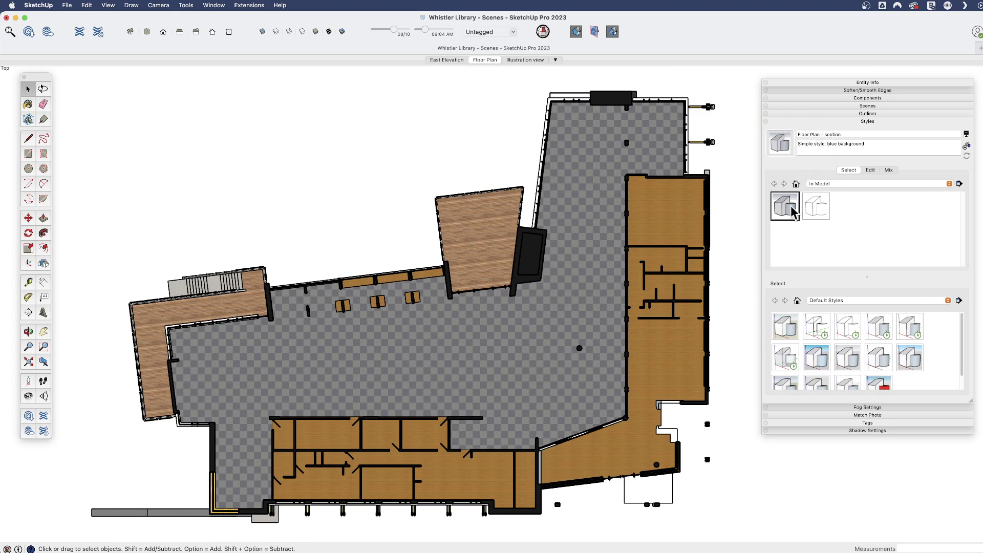
Create a new style with section cuts off, named 'Floor Plan - sections OFF', and update it.
{"action": "left_click", "coordinate": [966, 147]}
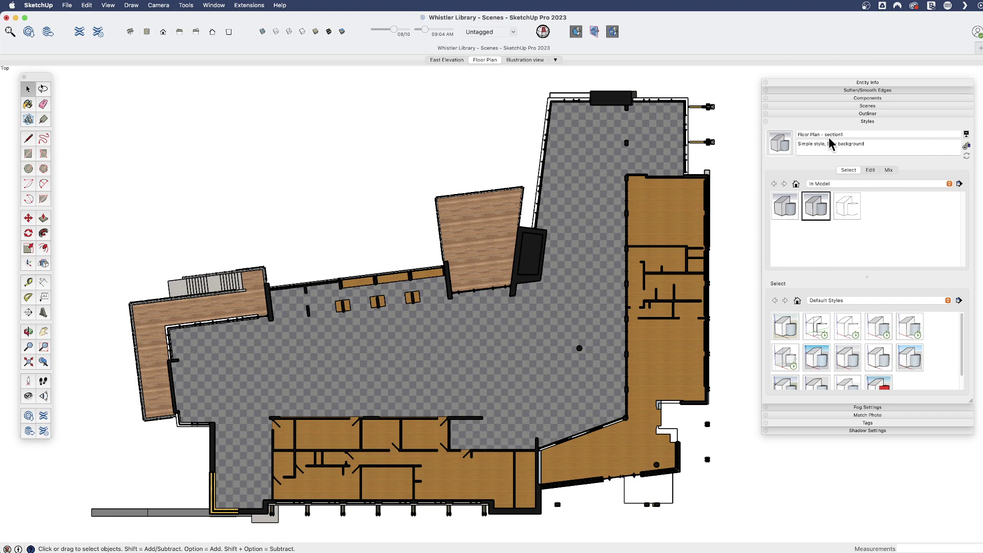
{"action": "left_click", "coordinate": [612, 32]}
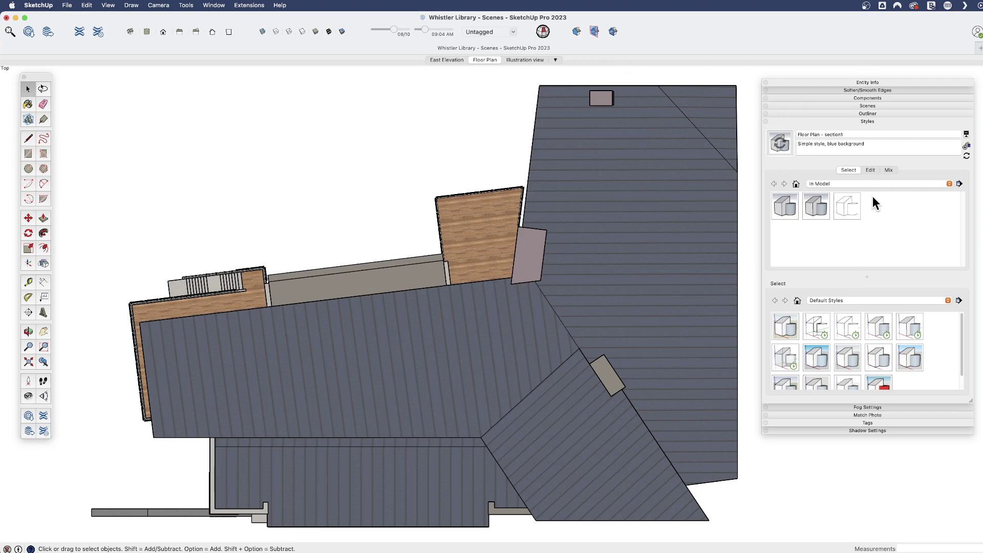
{"action": "left_click", "coordinate": [825, 134]}
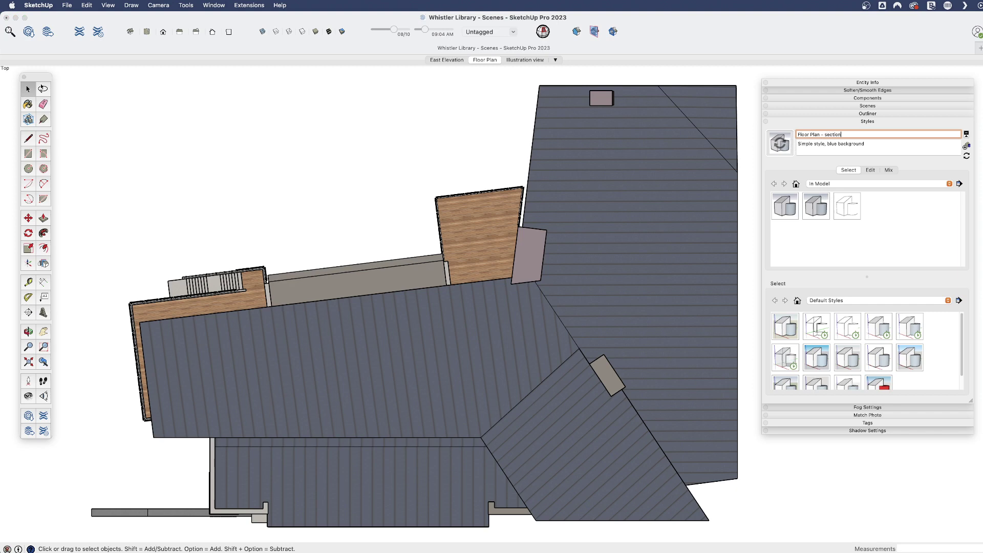
{"action": "type", "text": "FF"}
{"action": "left_click", "coordinate": [777, 148]}
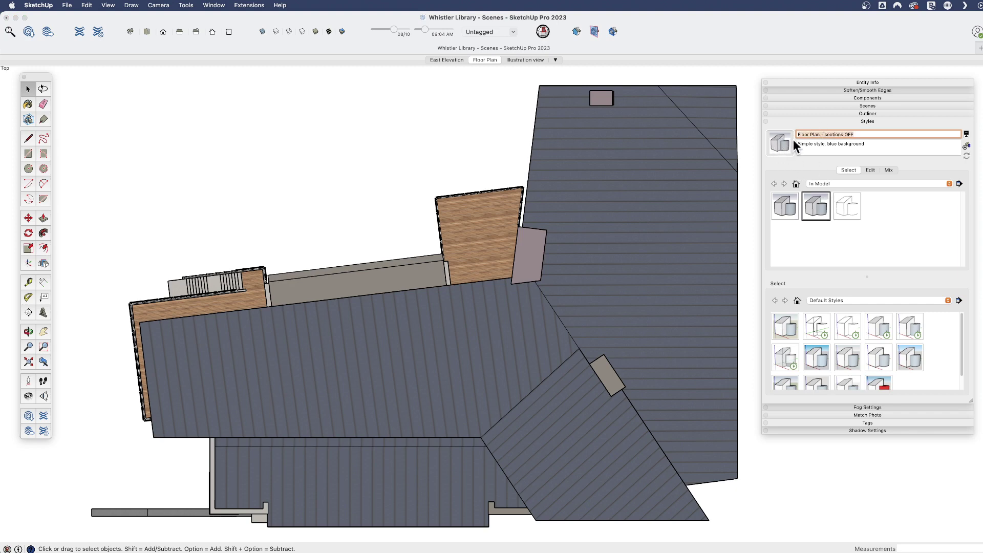
Compare the section-cut and sections-off styles, keep the section-cut style, and send the model to LayOut.
{"action": "left_click", "coordinate": [790, 208]}
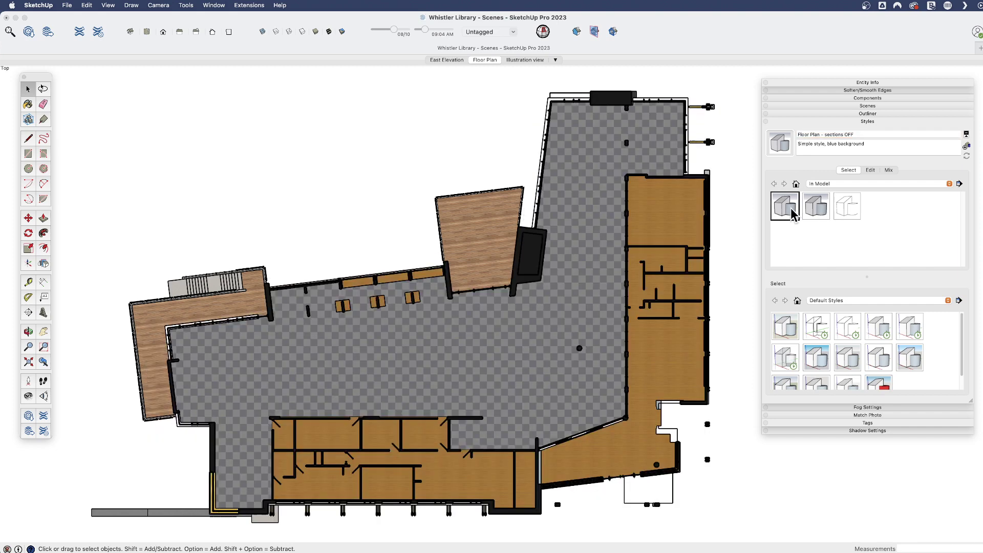
{"action": "left_click", "coordinate": [810, 208]}
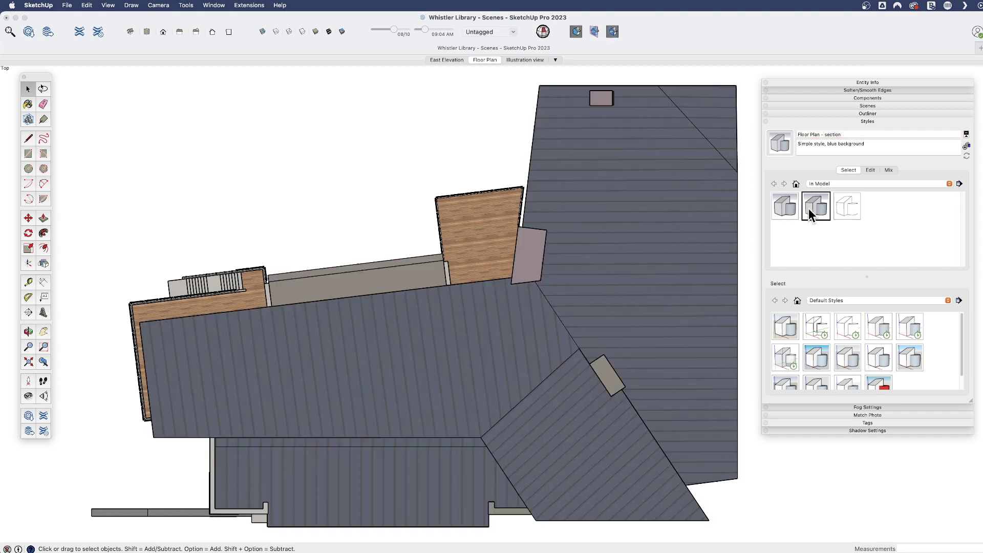
{"action": "left_click", "coordinate": [791, 206]}
{"action": "left_click", "coordinate": [810, 209]}
{"action": "left_click", "coordinate": [788, 205]}
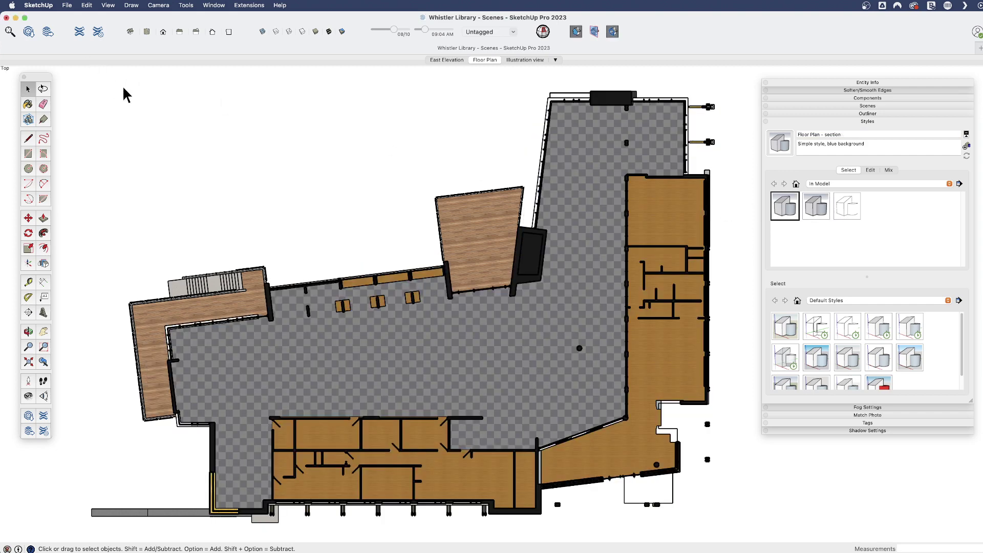
{"action": "left_click", "coordinate": [48, 32]}
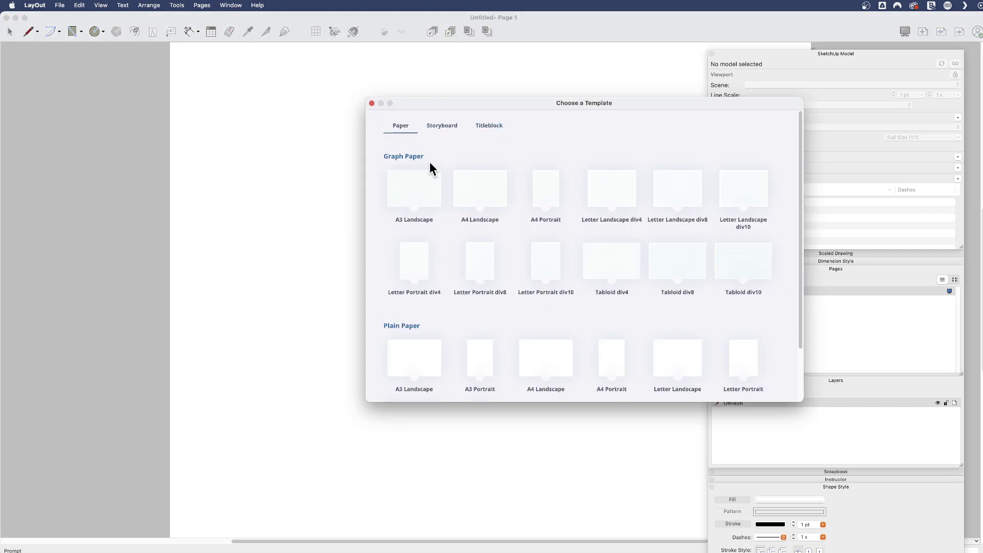
Start a new document from a landscape Titleblock template and pan the page left.
{"action": "left_click", "coordinate": [487, 126]}
{"action": "scroll", "coordinate": [511, 195], "scroll_direction": "down", "scroll_amount": 4}
{"action": "scroll", "coordinate": [512, 195], "scroll_direction": "up", "scroll_amount": 4}
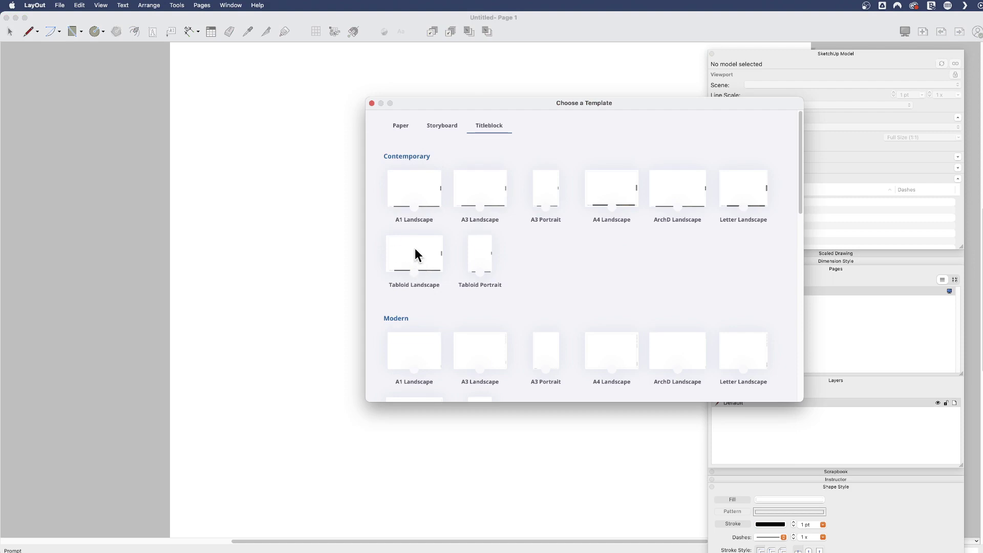
{"action": "double_click", "coordinate": [415, 254]}
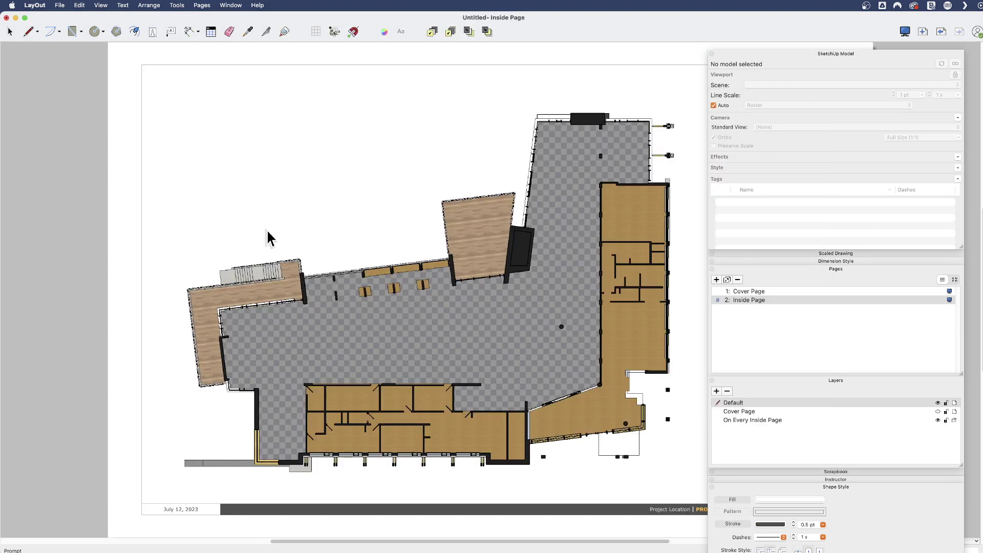
{"action": "scroll", "coordinate": [203, 265], "scroll_direction": "down", "scroll_amount": 2}
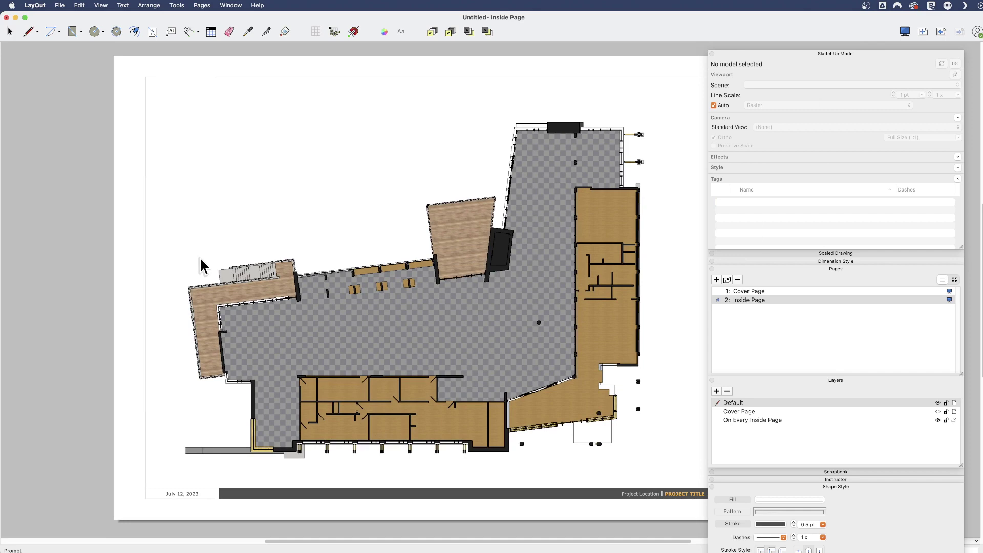
{"action": "key", "text": "h"}
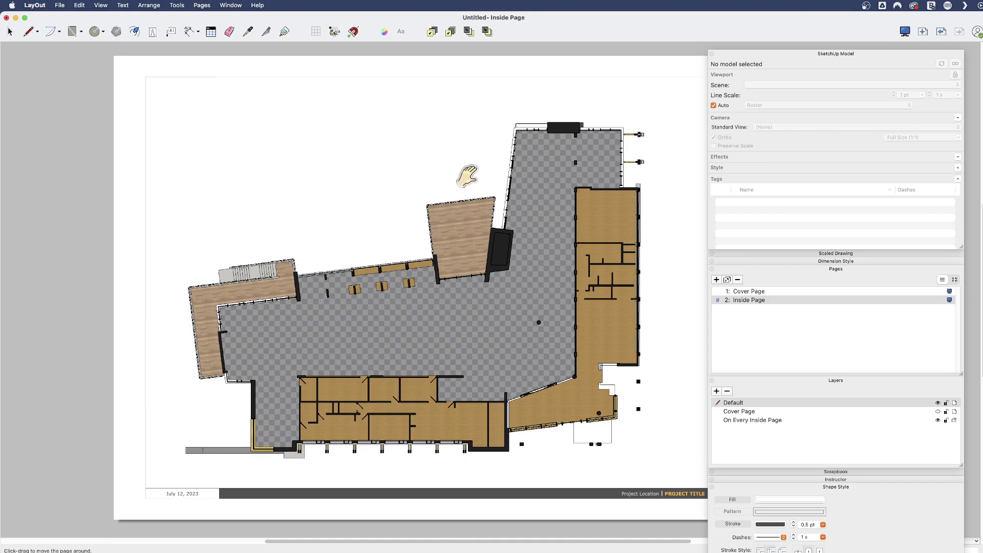
{"action": "left_click_drag", "start_coordinate": [460, 171], "coordinate": [371, 175]}
Set the floor plan viewport's scene to Illustration view, after briefly trying East Elevation.
{"action": "key", "text": "space"}
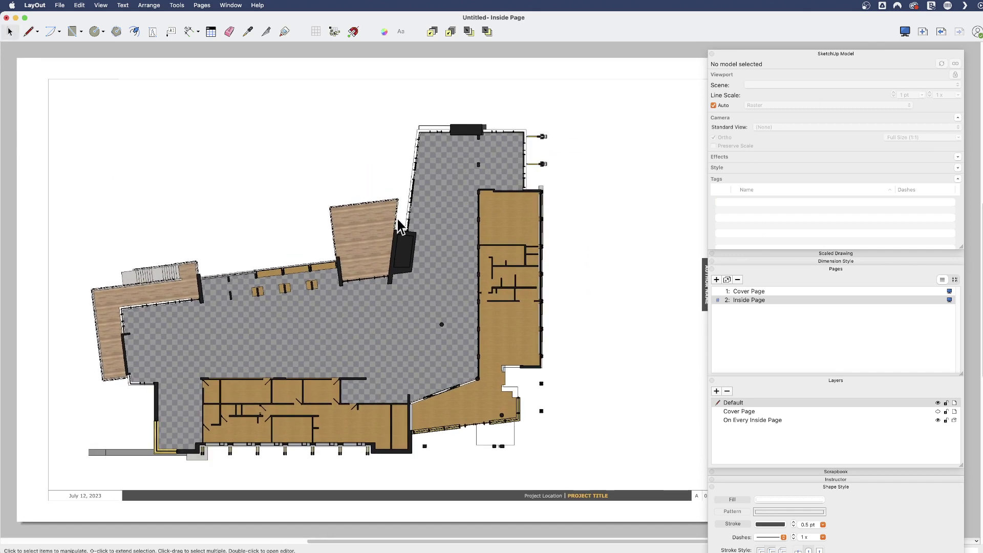
{"action": "left_click", "coordinate": [487, 250]}
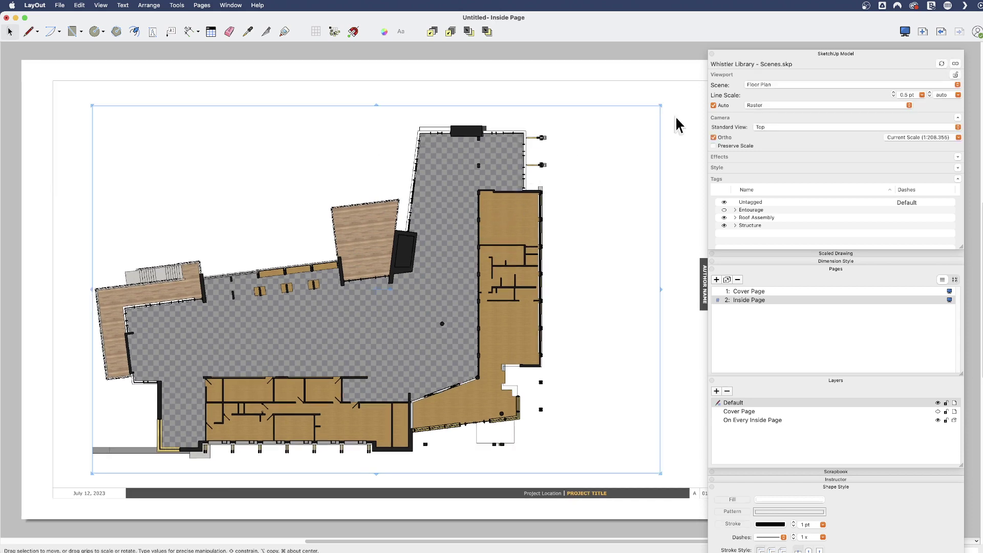
{"action": "left_click", "coordinate": [779, 83]}
{"action": "left_click", "coordinate": [779, 95]}
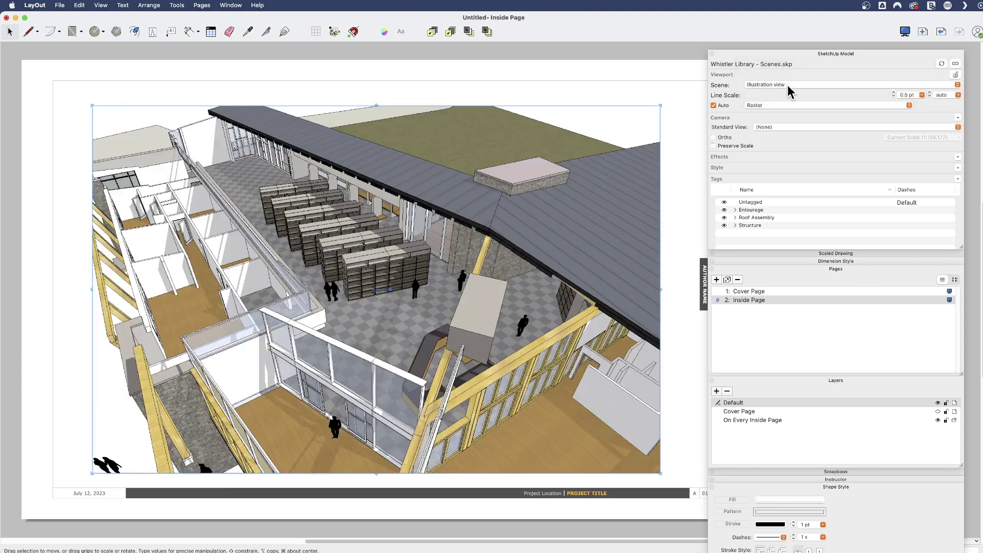
{"action": "left_click", "coordinate": [787, 85]}
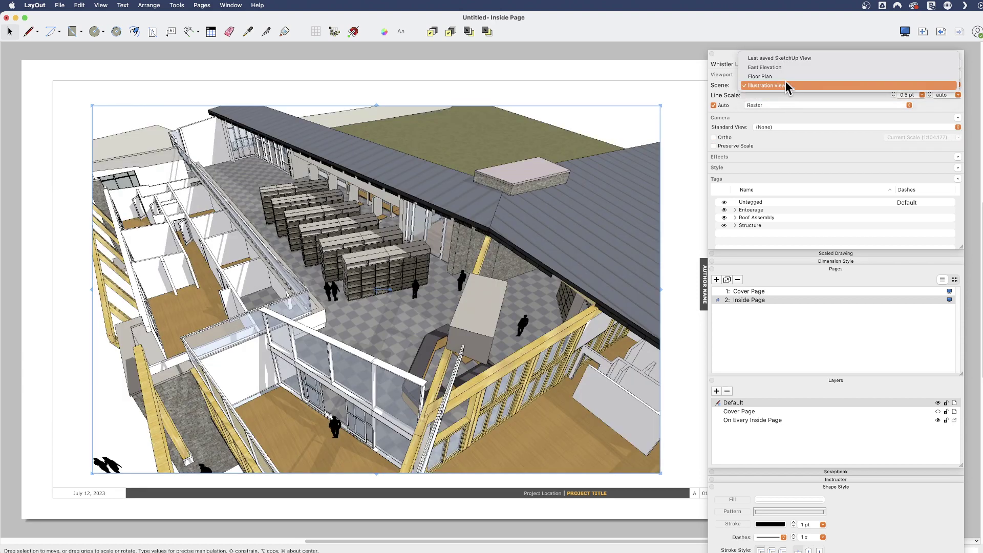
{"action": "left_click", "coordinate": [786, 66]}
{"action": "left_click", "coordinate": [786, 86]}
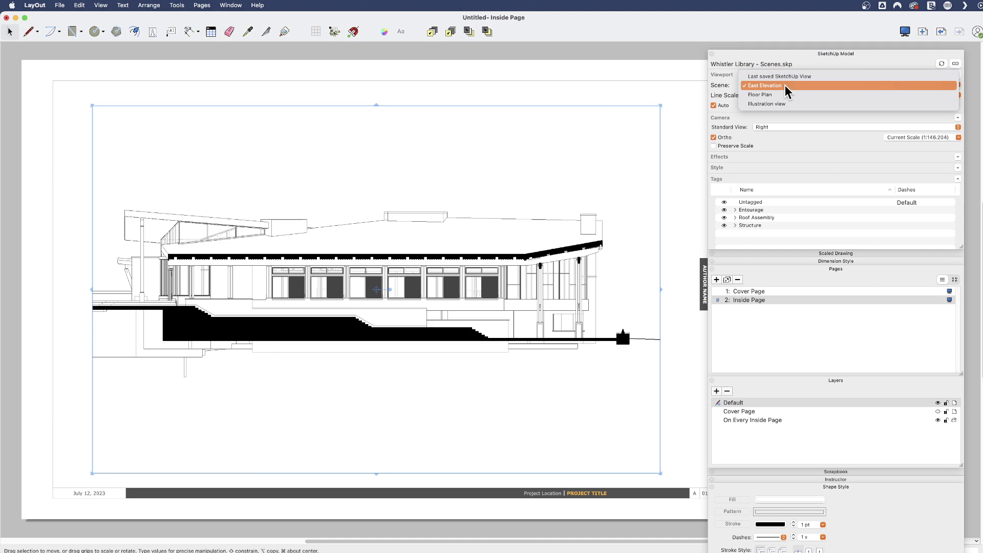
{"action": "left_click", "coordinate": [788, 104]}
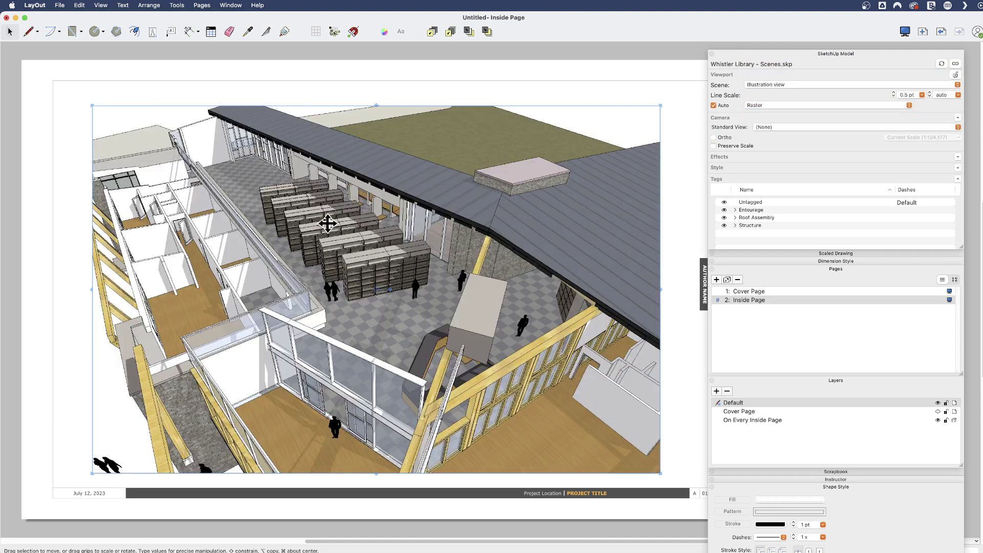
Draw a circle over the bookshelves and use it as a clipping mask on the viewport.
{"action": "left_click", "coordinate": [95, 31]}
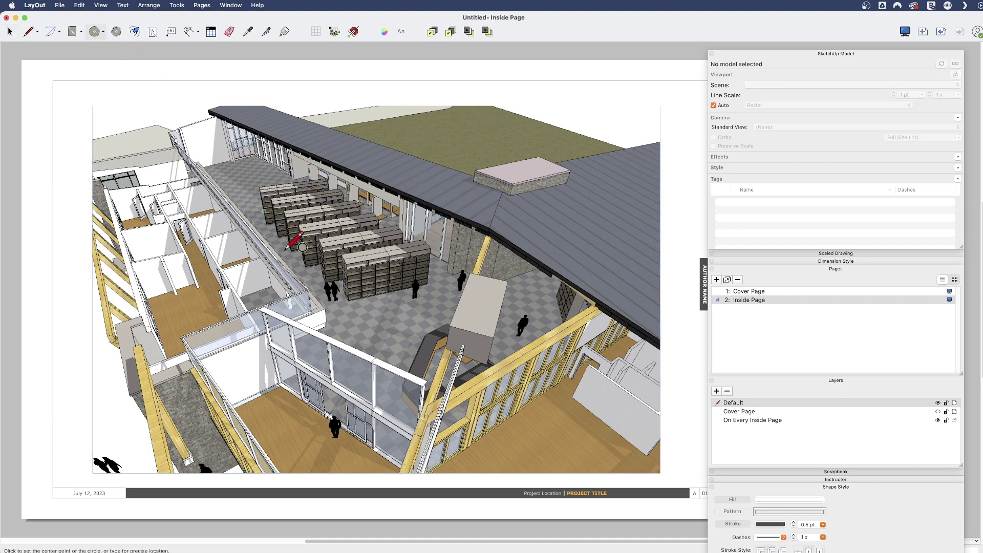
{"action": "left_click", "coordinate": [359, 232]}
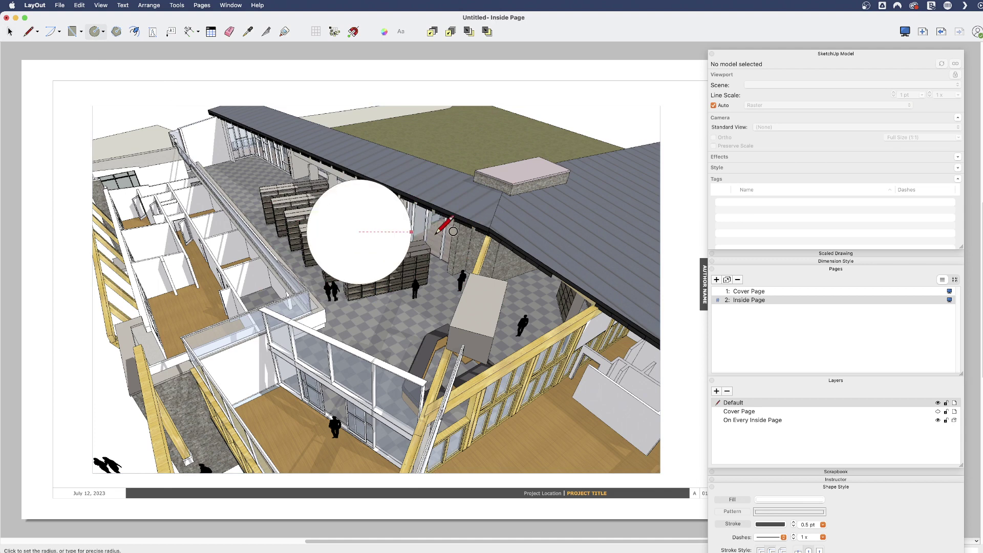
{"action": "left_click", "coordinate": [472, 232]}
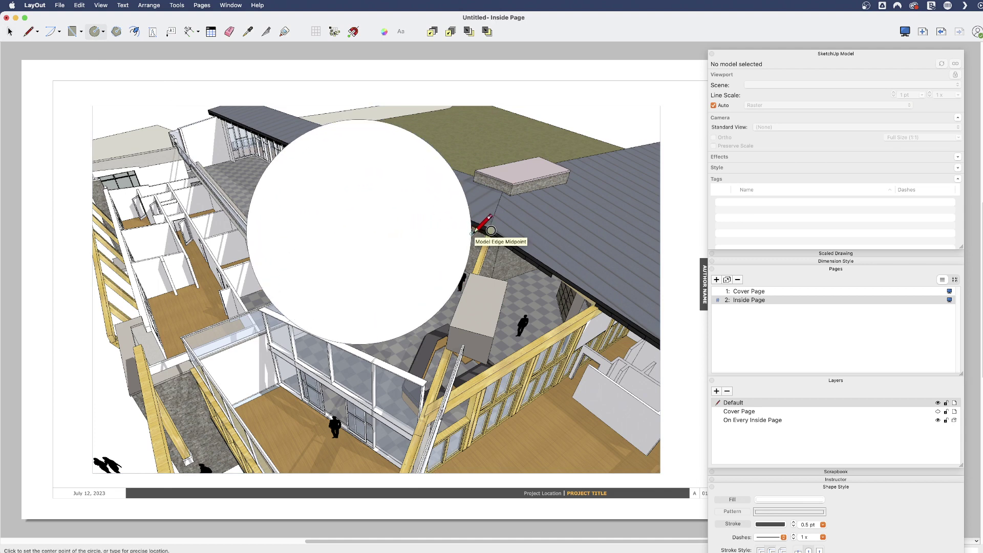
{"action": "key", "text": "space"}
{"action": "left_click", "coordinate": [640, 232]}
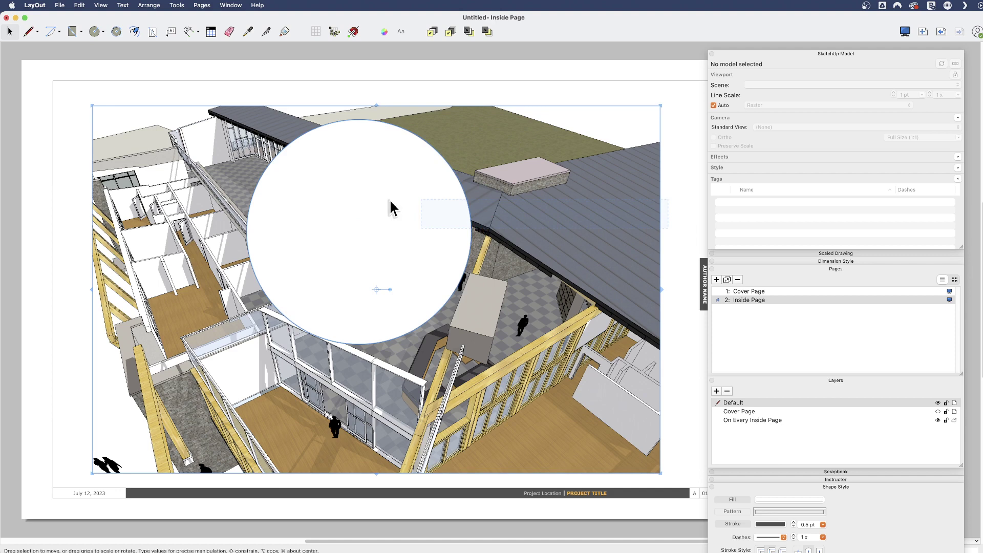
{"action": "right_click", "coordinate": [368, 179]}
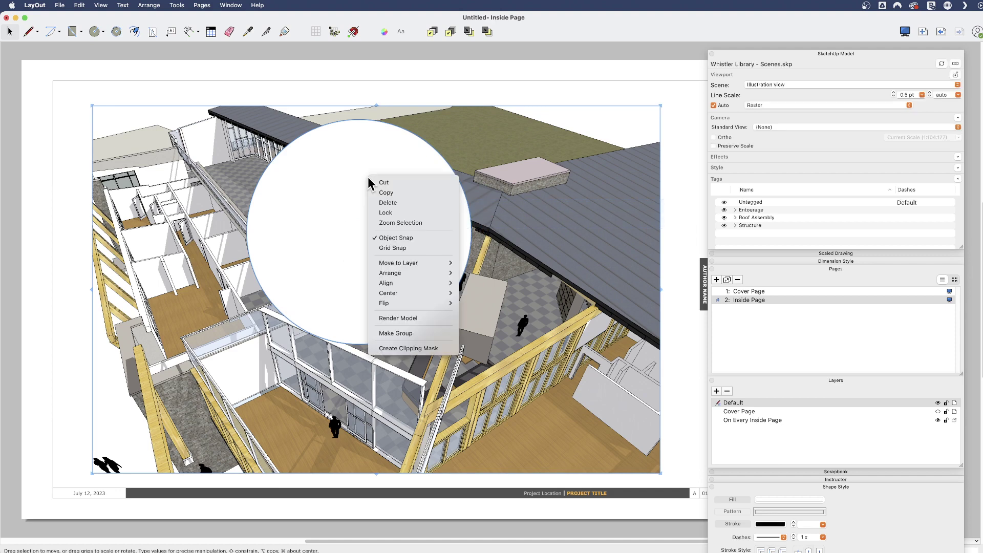
{"action": "left_click", "coordinate": [420, 345]}
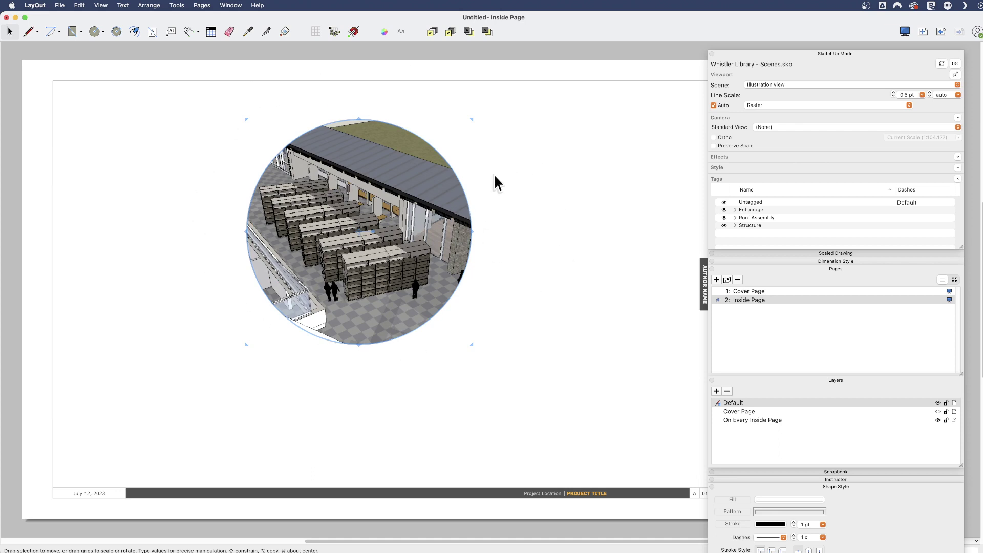
Add a bent-leader label reading 'book shelf' pointing into the circular viewport.
{"action": "left_click", "coordinate": [536, 272]}
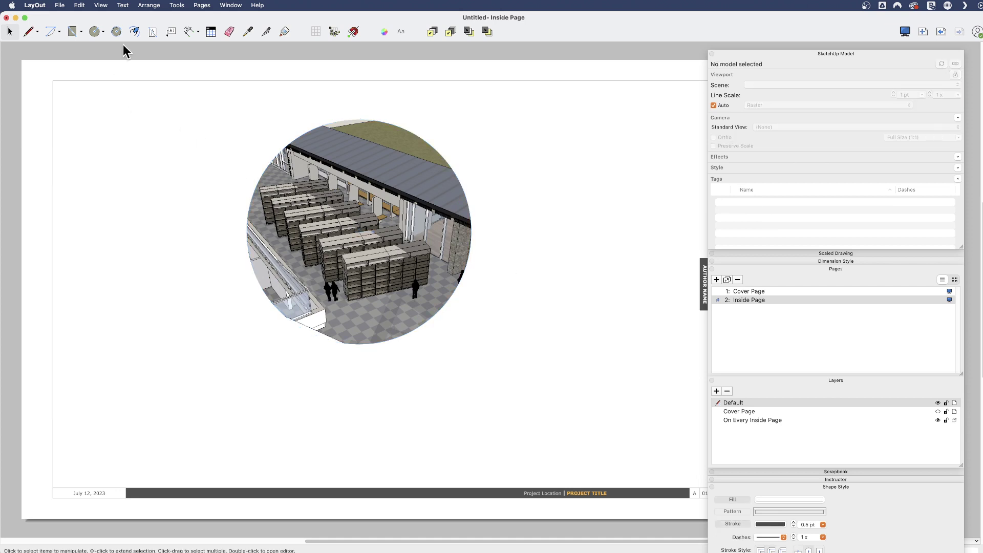
{"action": "left_click", "coordinate": [171, 31]}
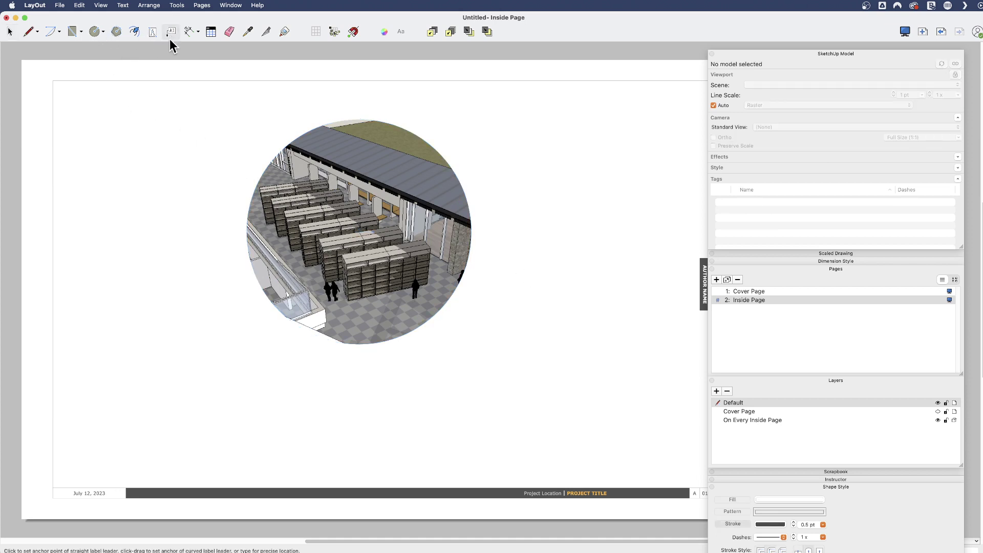
{"action": "left_click", "coordinate": [470, 217]}
{"action": "left_click", "coordinate": [504, 185]}
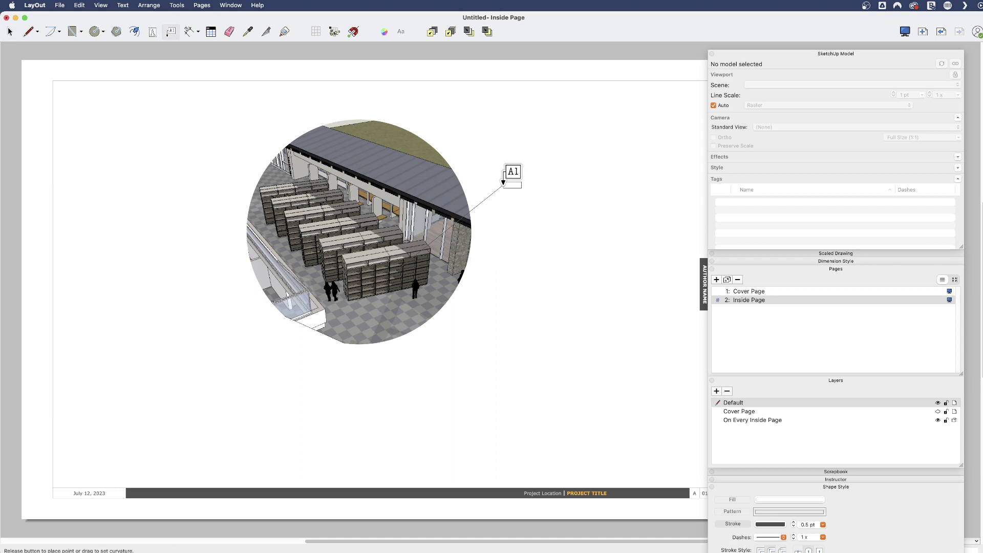
{"action": "left_click", "coordinate": [550, 186]}
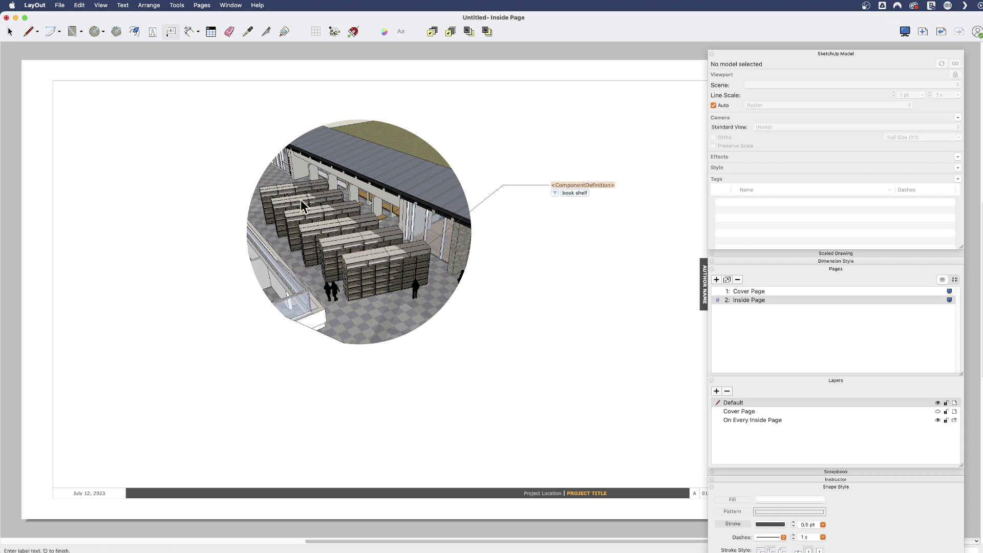
{"action": "left_click", "coordinate": [558, 260]}
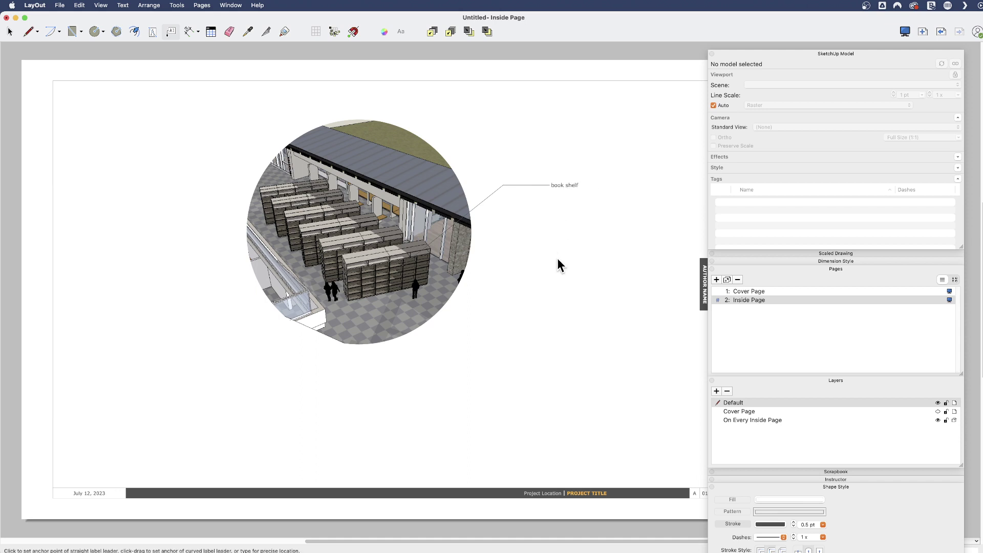
{"action": "key", "text": "space"}
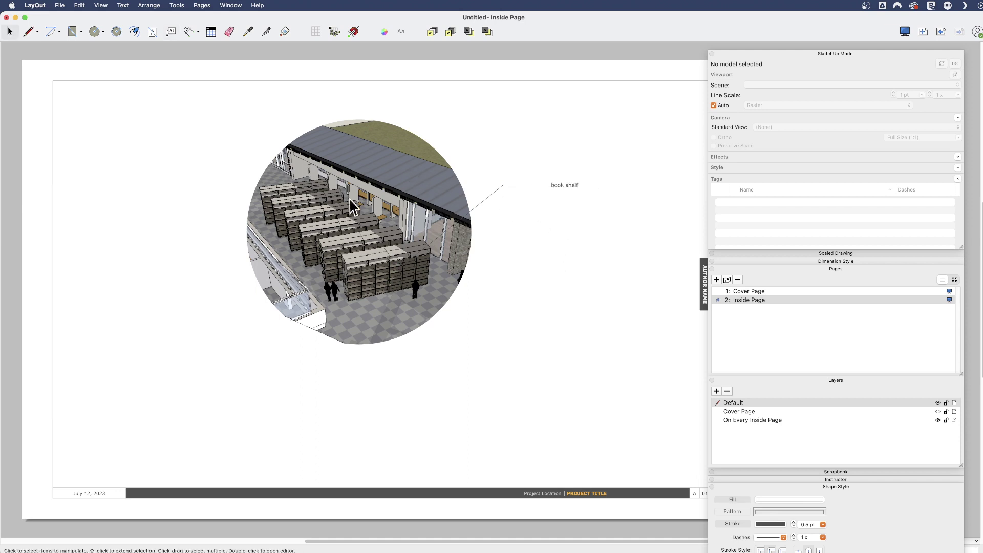
Shrink the circular clipping mask slightly.
{"action": "left_click", "coordinate": [370, 191]}
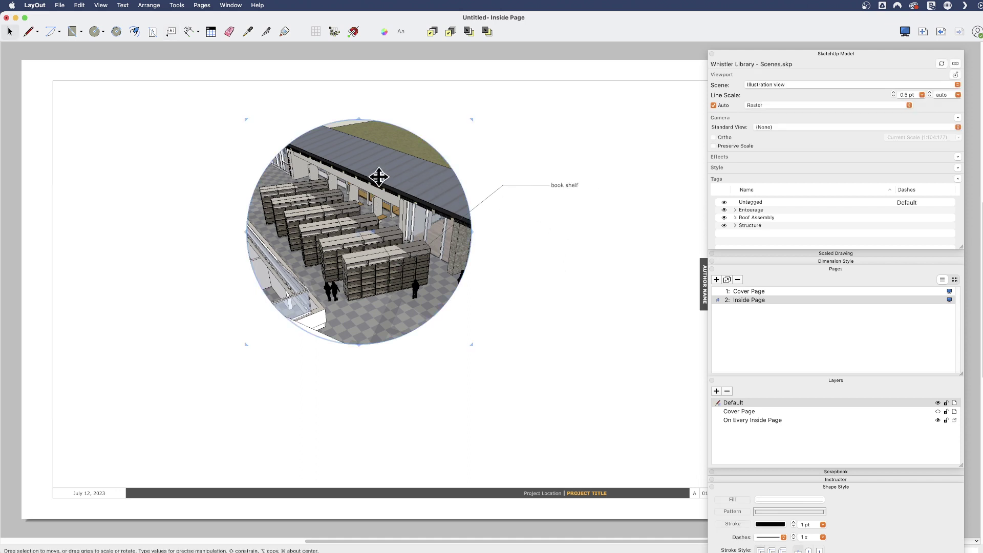
{"action": "double_click", "coordinate": [371, 174]}
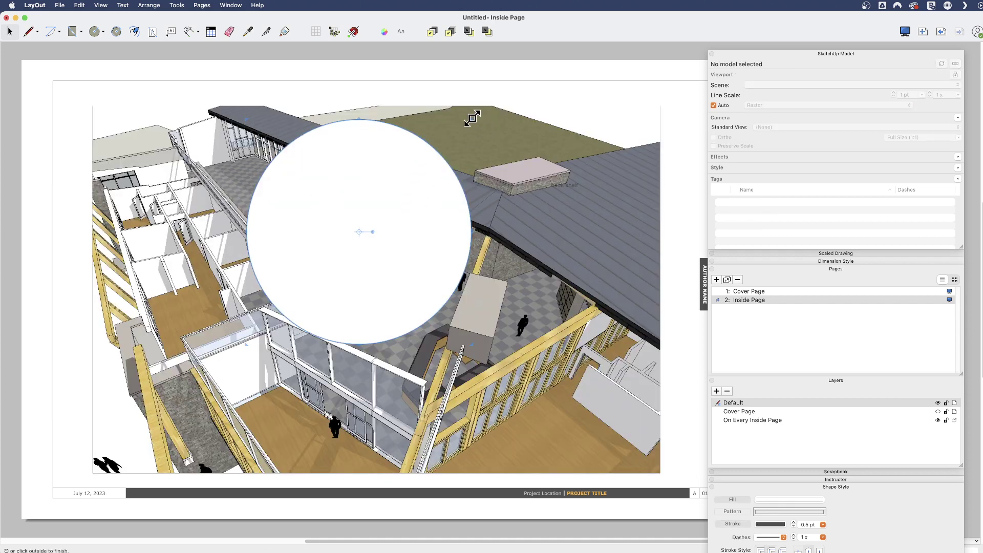
{"action": "left_click_drag", "start_coordinate": [471, 119], "coordinate": [459, 132]}
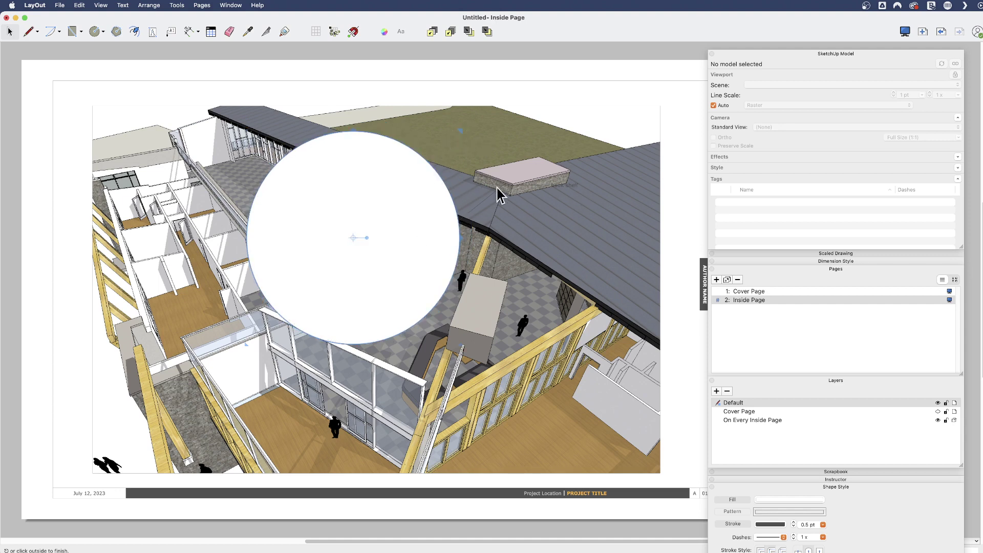
Hide the Roof Assembly tag in the clipped viewport.
{"action": "left_click", "coordinate": [513, 190]}
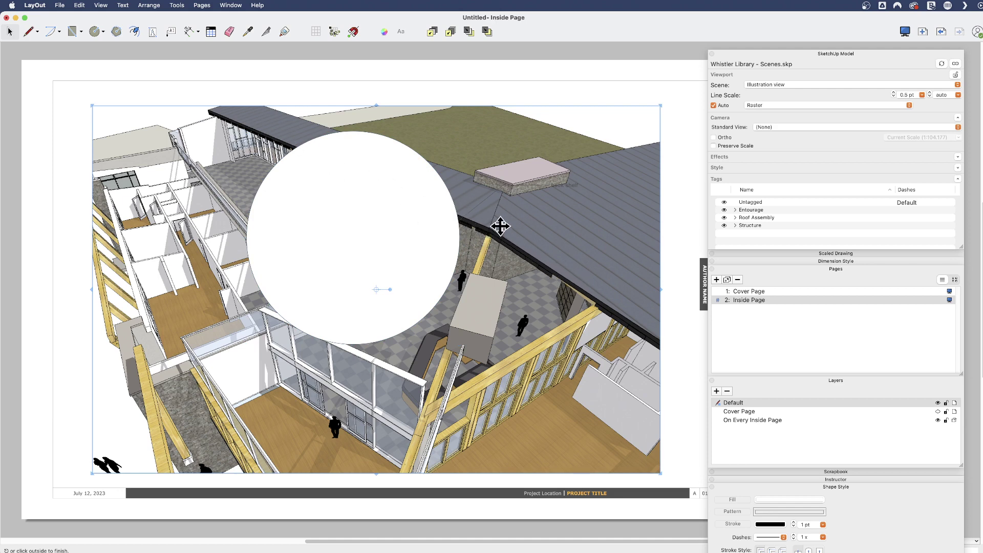
{"action": "left_click", "coordinate": [724, 218]}
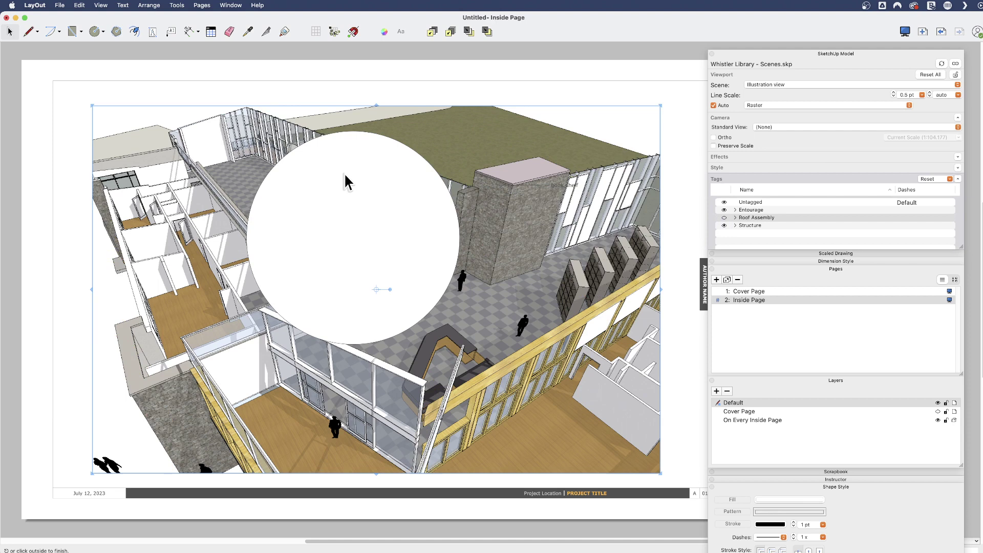
{"action": "left_click", "coordinate": [419, 91]}
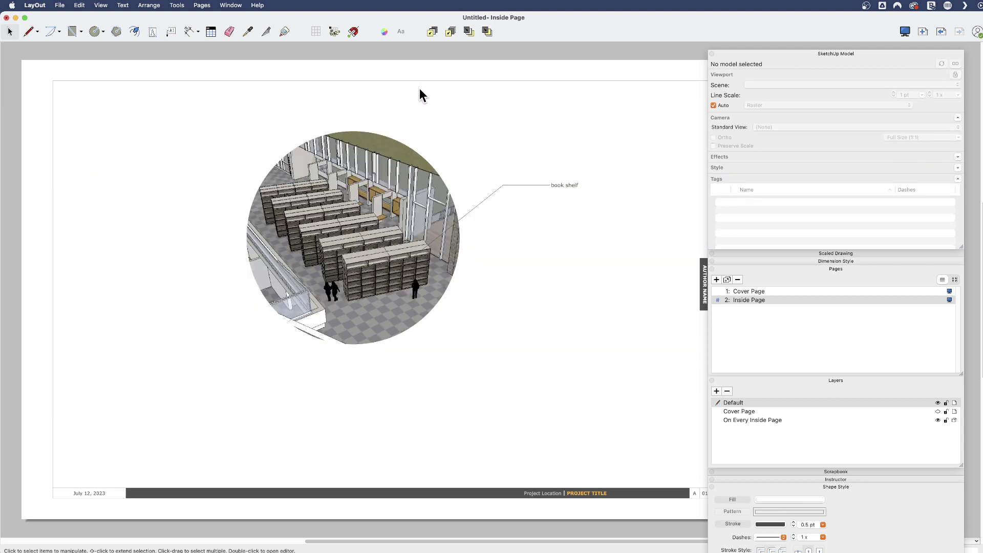
{"action": "left_click", "coordinate": [372, 212]}
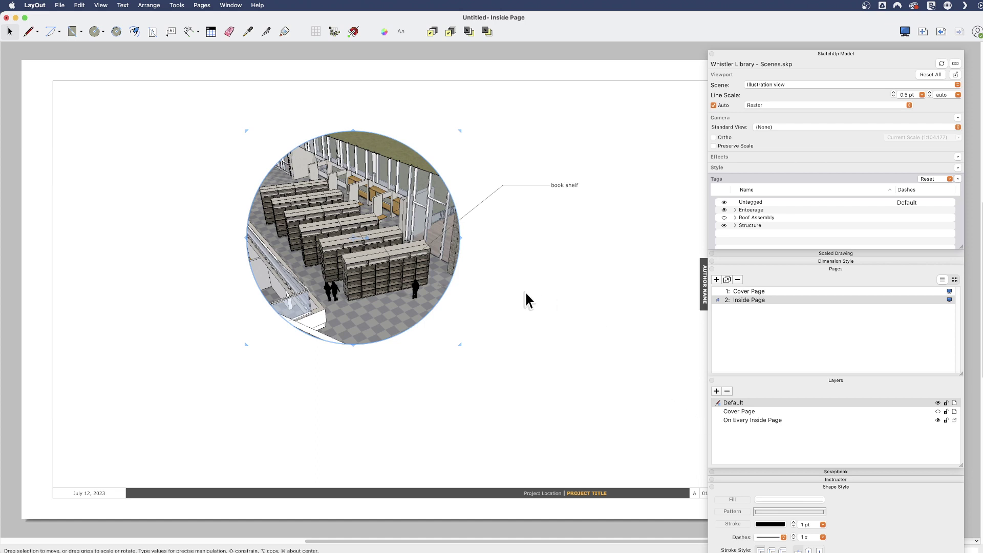
Turn on a 2 pt stroke outline for the circular viewport and check the result.
{"action": "left_click", "coordinate": [811, 54]}
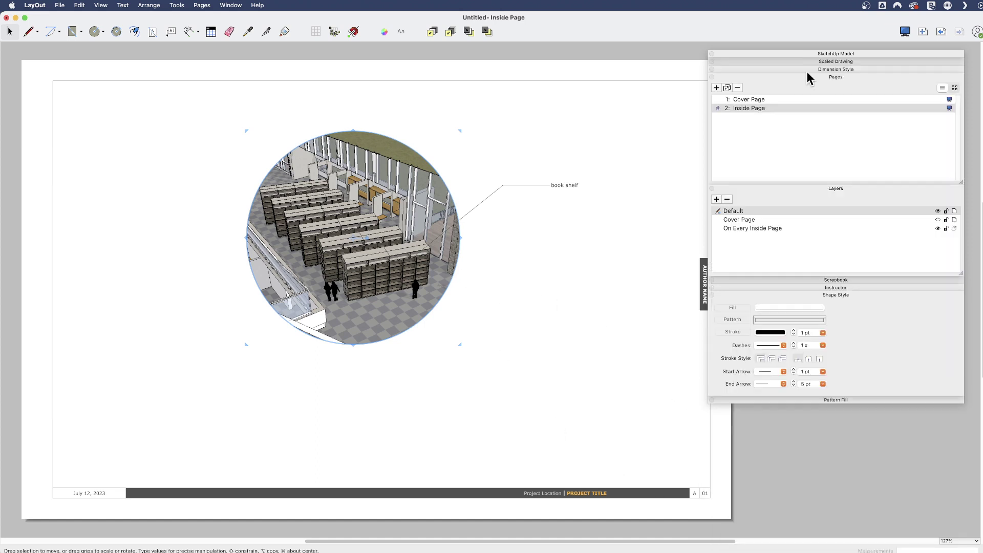
{"action": "left_click", "coordinate": [732, 332]}
{"action": "left_click", "coordinate": [822, 334]}
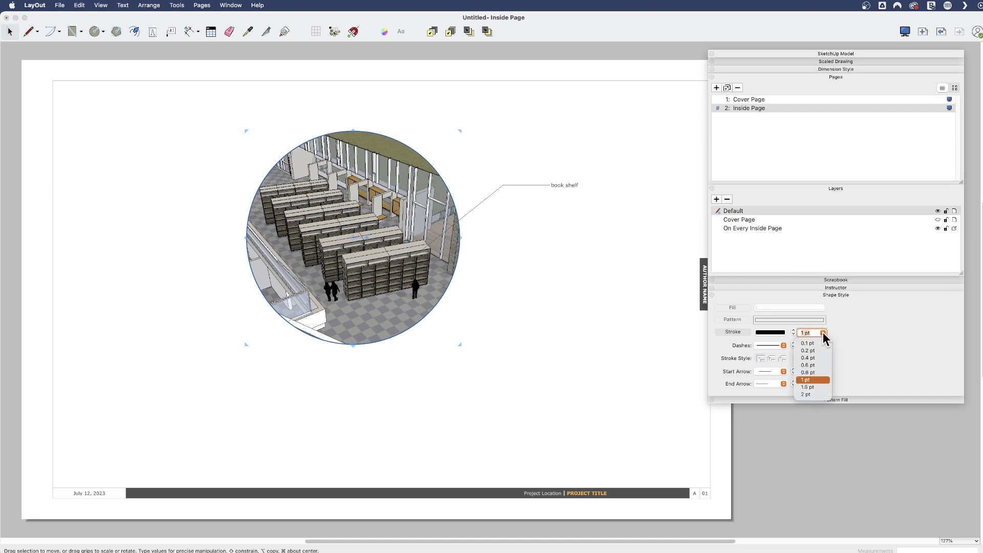
{"action": "left_click", "coordinate": [808, 394]}
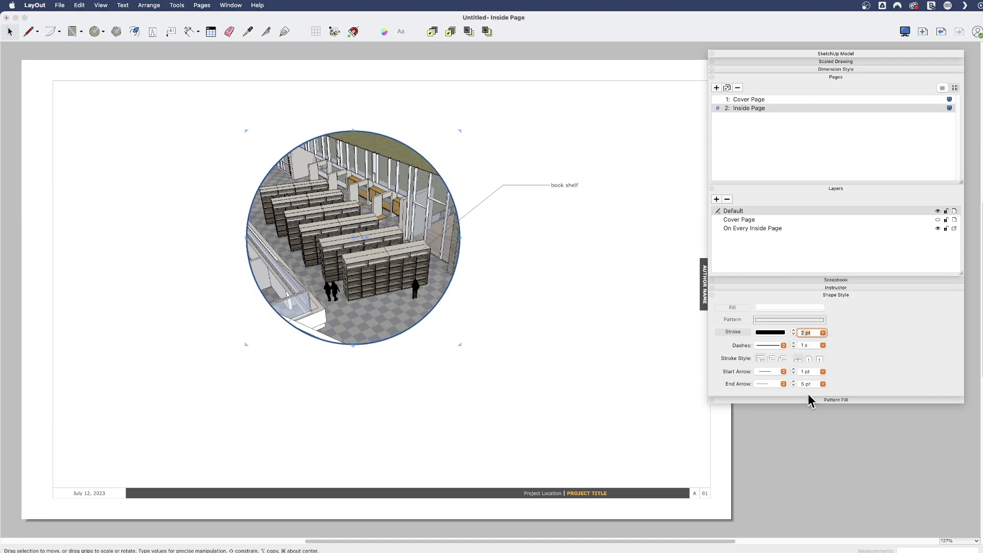
{"action": "left_click", "coordinate": [573, 113]}
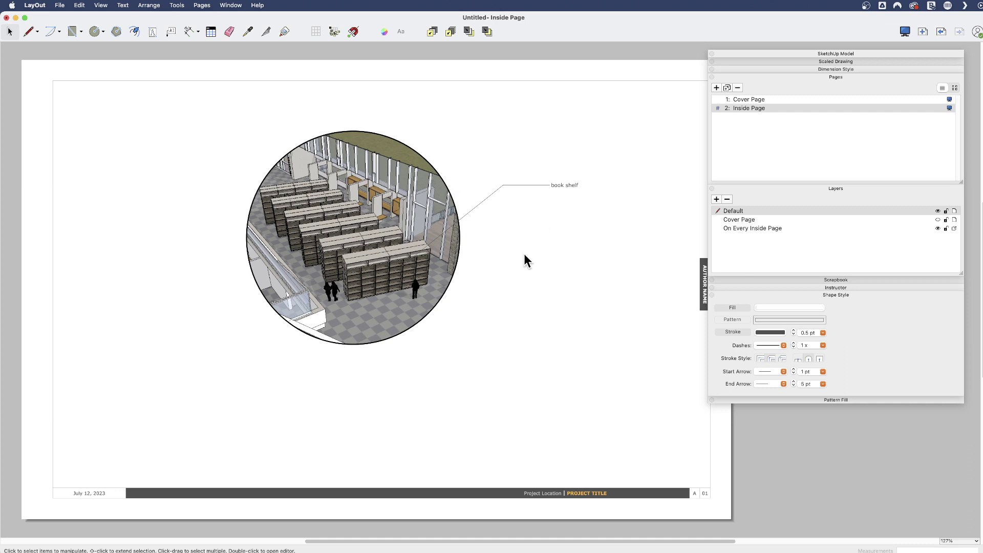
{"action": "left_click", "coordinate": [387, 217]}
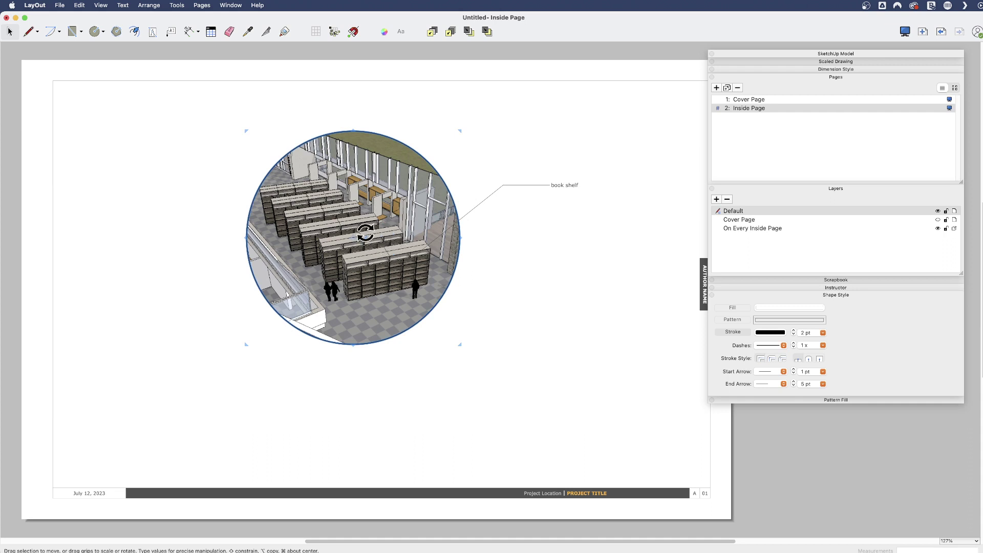
{"action": "left_click", "coordinate": [548, 245]}
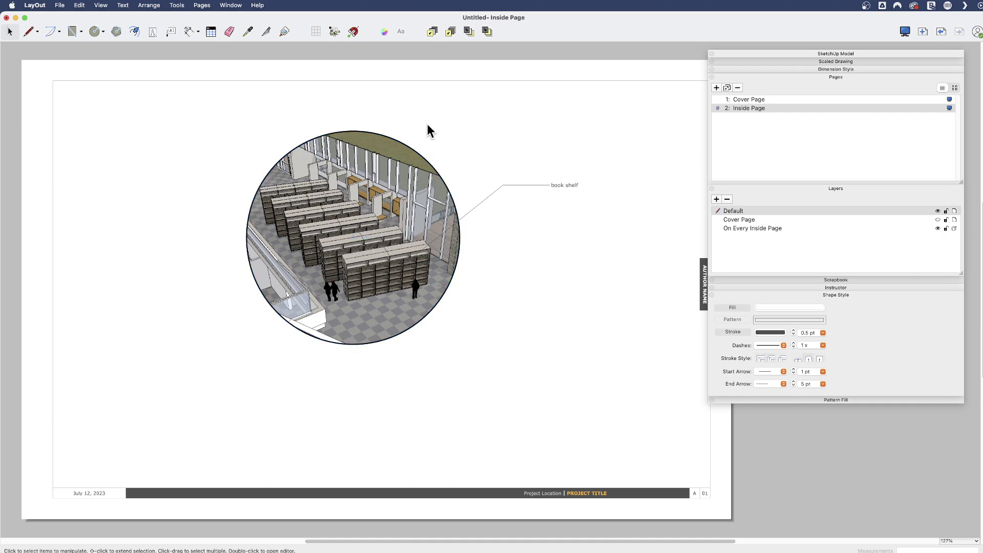
Add Pages 3 and 4 and paste a copy of the circular viewport onto Page 3.
{"action": "left_click", "coordinate": [716, 87]}
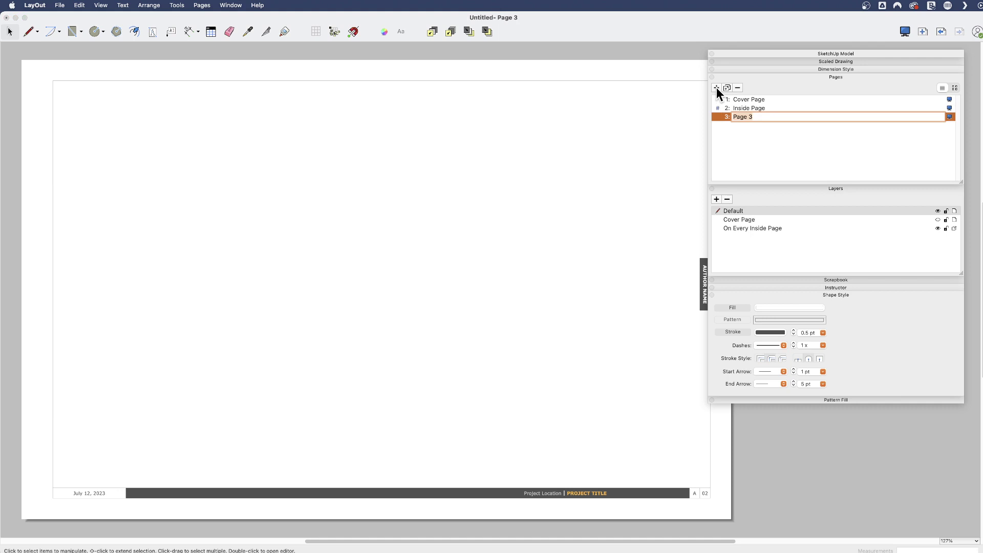
{"action": "left_click", "coordinate": [716, 88]}
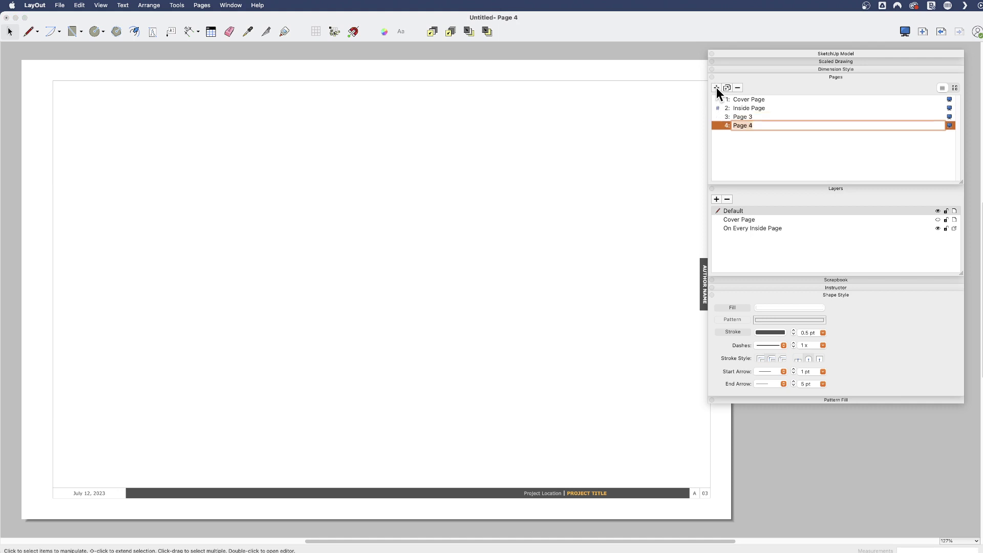
{"action": "left_click", "coordinate": [745, 108]}
{"action": "left_click", "coordinate": [361, 256]}
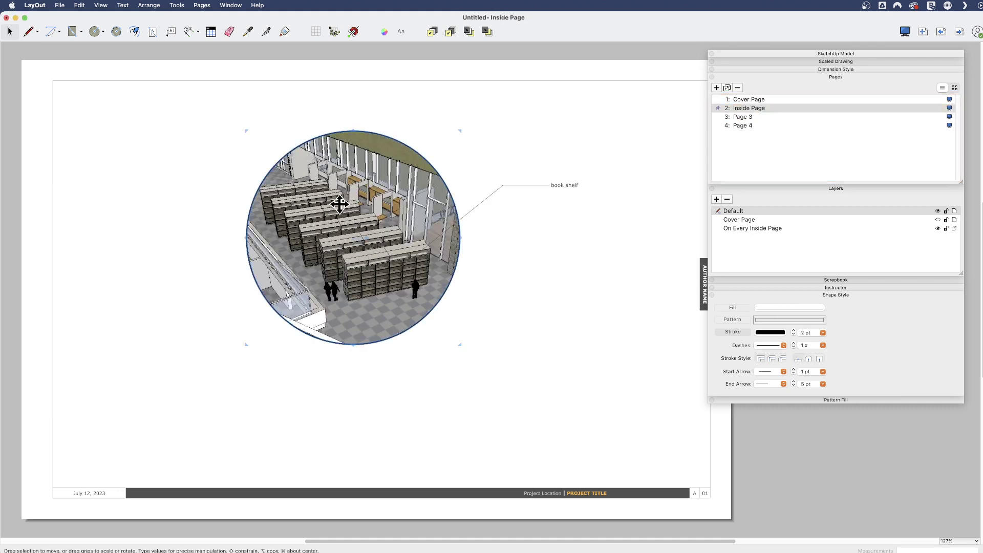
{"action": "left_click", "coordinate": [743, 117]}
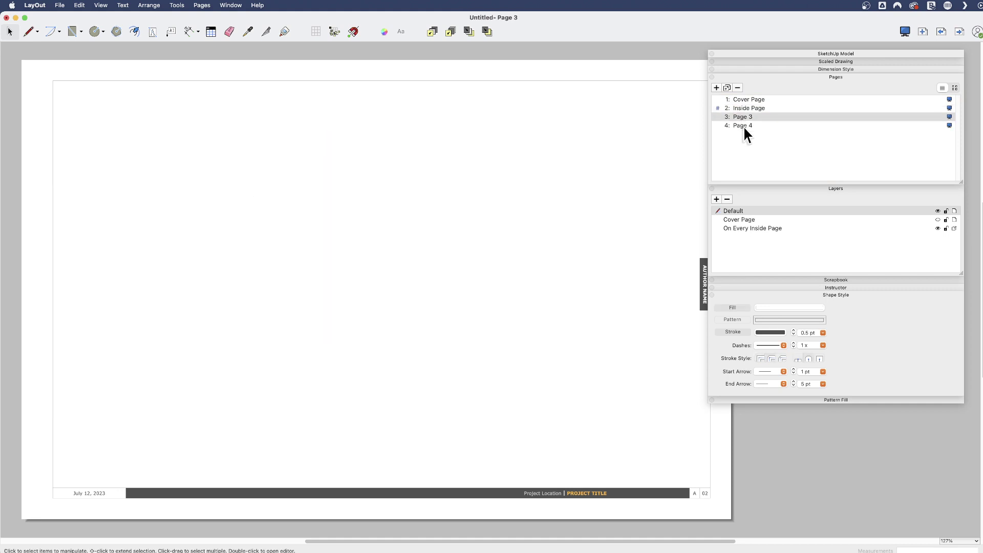
{"action": "key", "text": "super+v"}
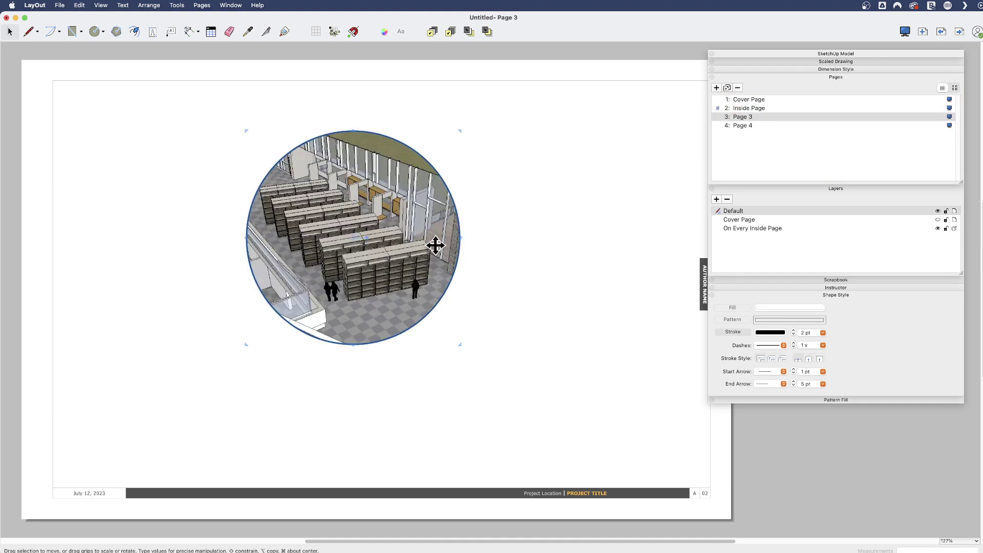
Release the pasted viewport's clipping mask and delete the leftover white circle.
{"action": "right_click", "coordinate": [369, 193]}
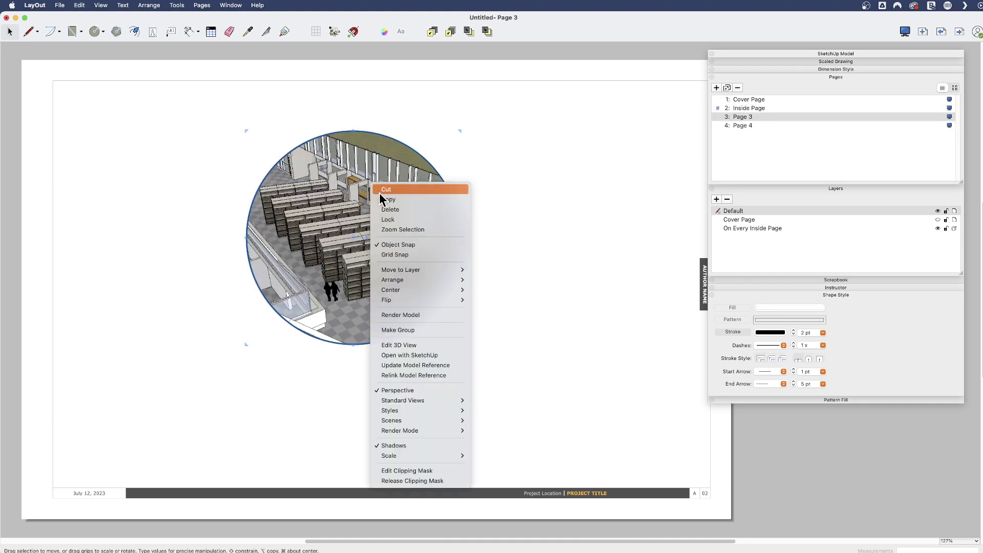
{"action": "left_click", "coordinate": [443, 482]}
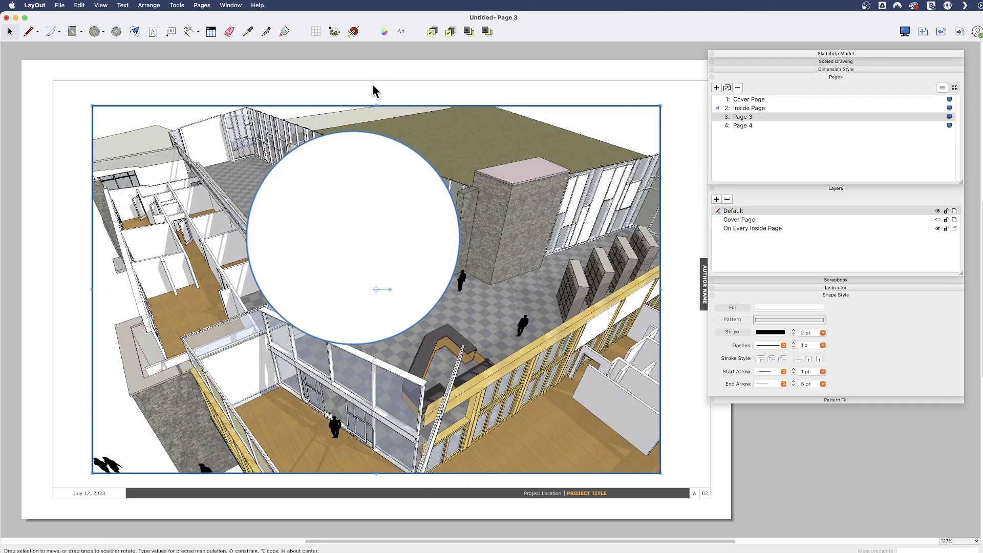
{"action": "left_click", "coordinate": [376, 95]}
{"action": "left_click", "coordinate": [366, 172]}
{"action": "key", "text": "Delete"}
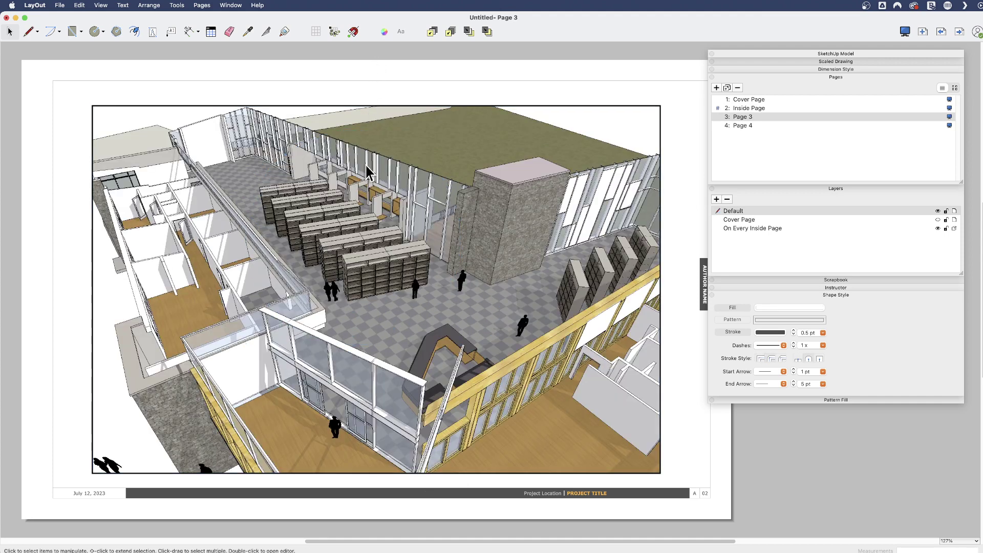
Rename Page 3 to 'Elevation'.
{"action": "left_click", "coordinate": [381, 162]}
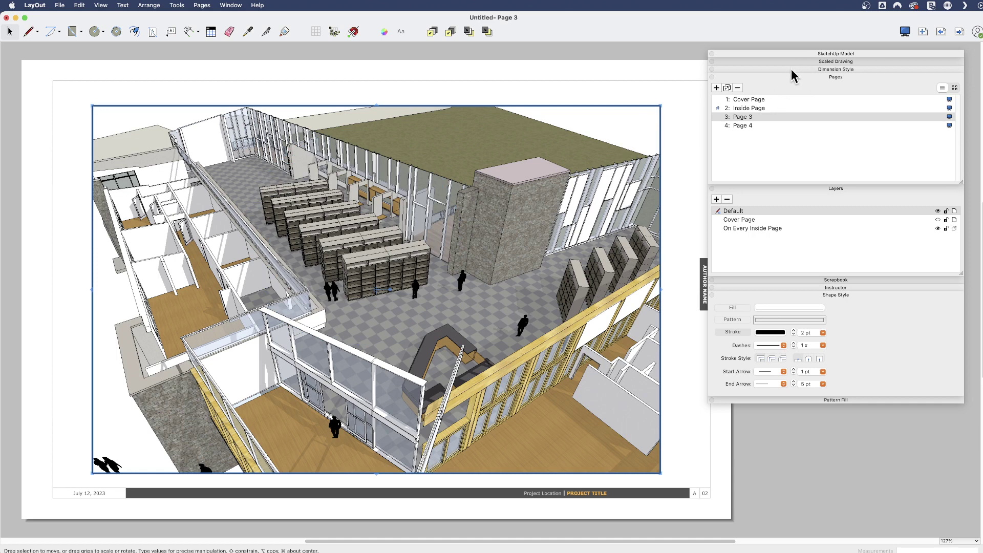
{"action": "left_click", "coordinate": [747, 110]}
{"action": "left_click", "coordinate": [742, 116]}
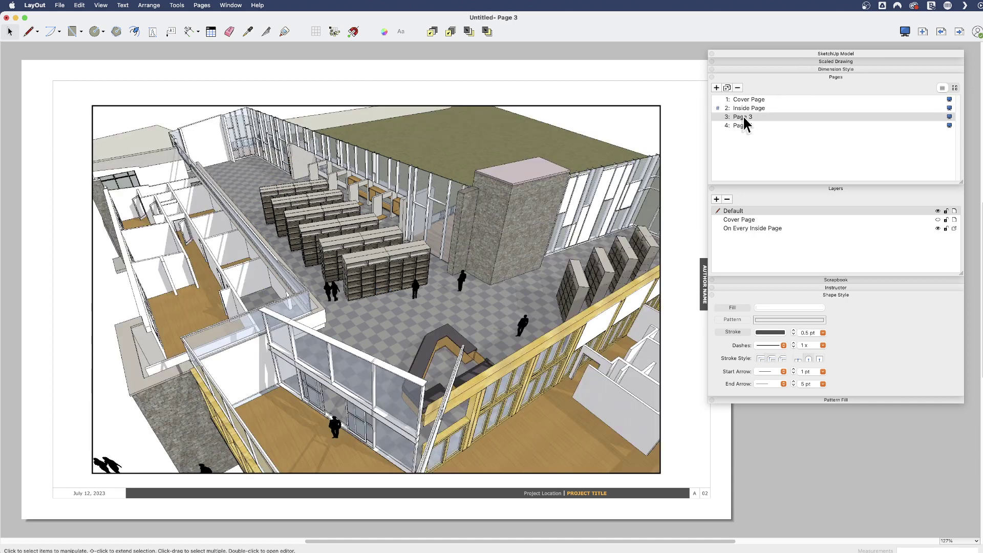
{"action": "double_click", "coordinate": [744, 116]}
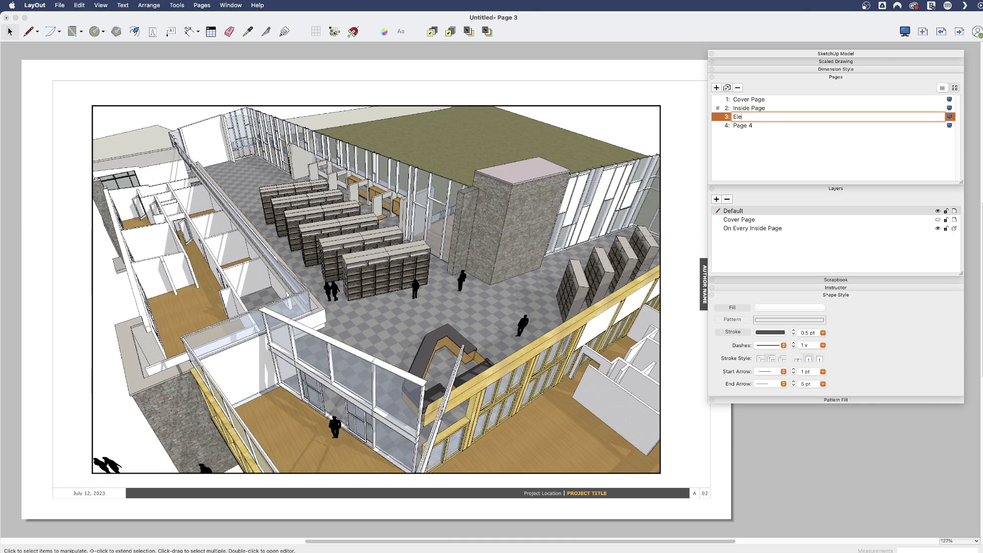
{"action": "key", "text": "Return"}
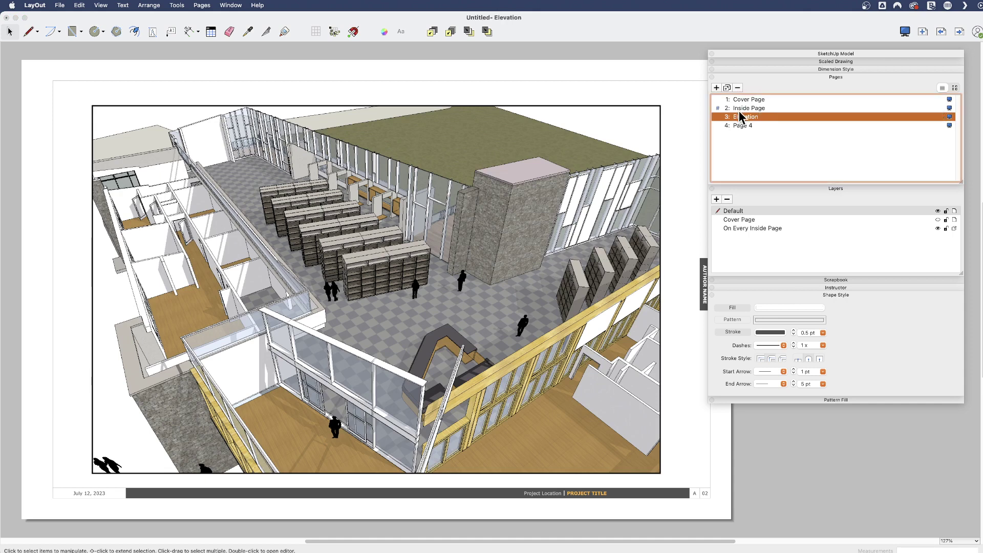
Rename Page 4 to 'Floor plan'.
{"action": "left_click", "coordinate": [747, 126]}
{"action": "double_click", "coordinate": [752, 125]}
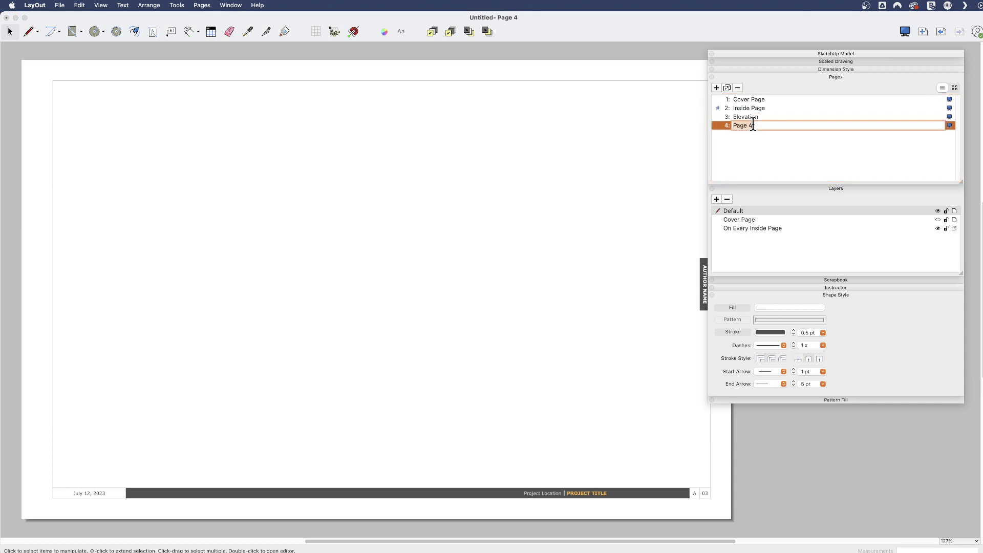
{"action": "type", "text": "Floor plan"}
{"action": "key", "text": "Return"}
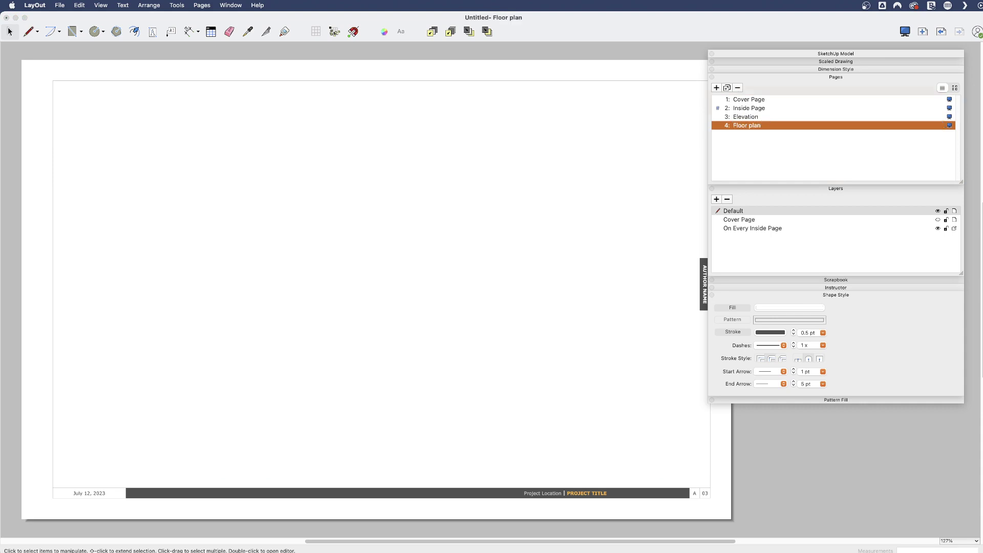
Switch the Elevation page viewport to the East Elevation scene.
{"action": "left_click", "coordinate": [758, 116]}
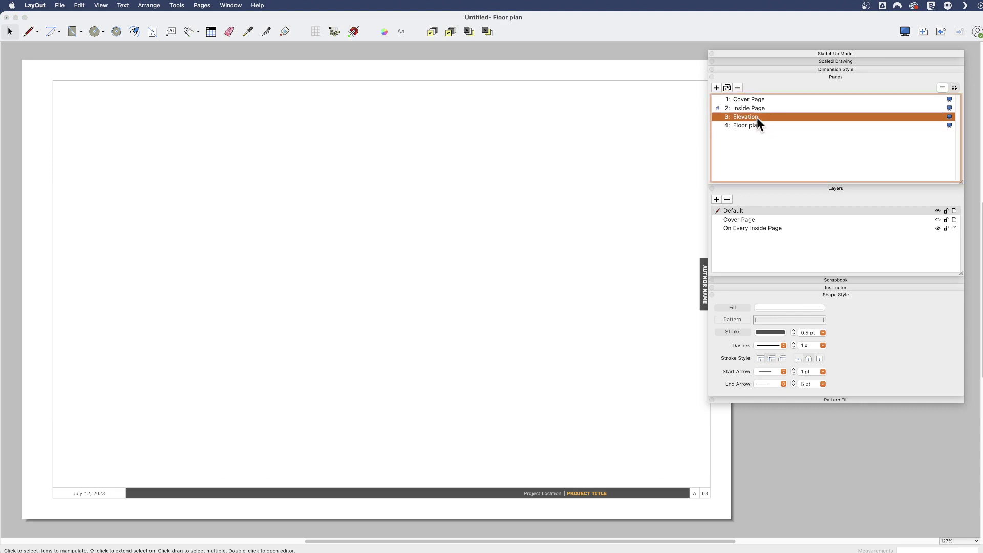
{"action": "left_click", "coordinate": [799, 53]}
{"action": "left_click", "coordinate": [491, 154]}
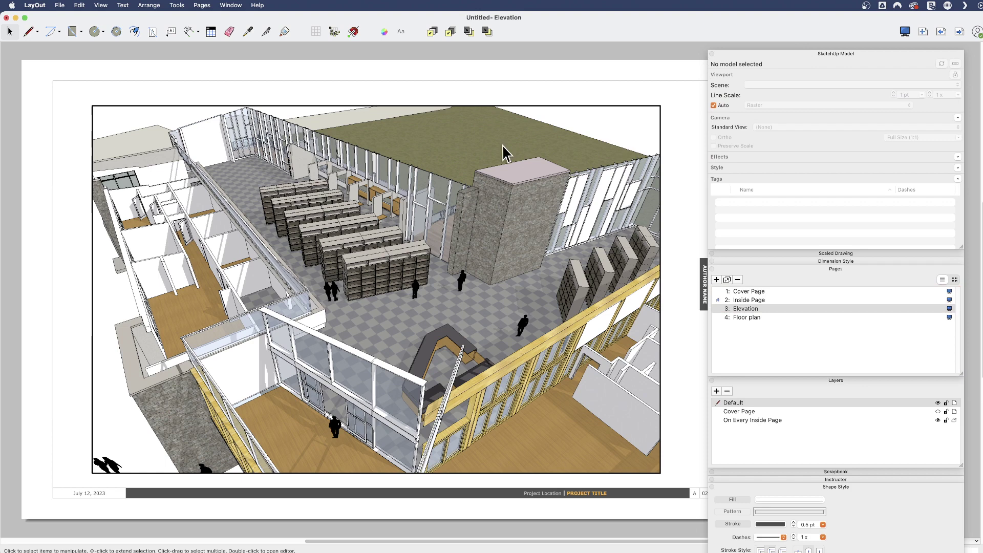
{"action": "left_click", "coordinate": [789, 84]}
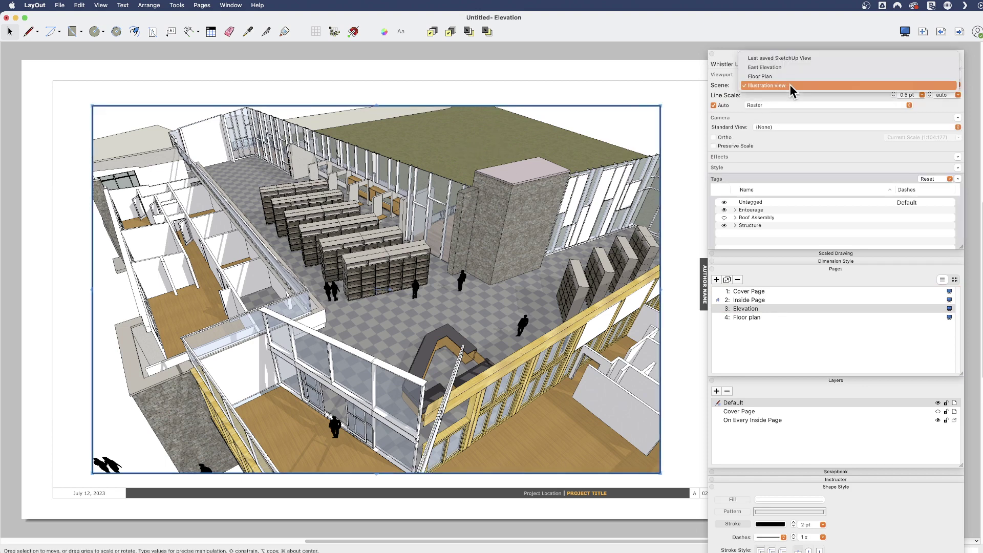
{"action": "left_click", "coordinate": [785, 68]}
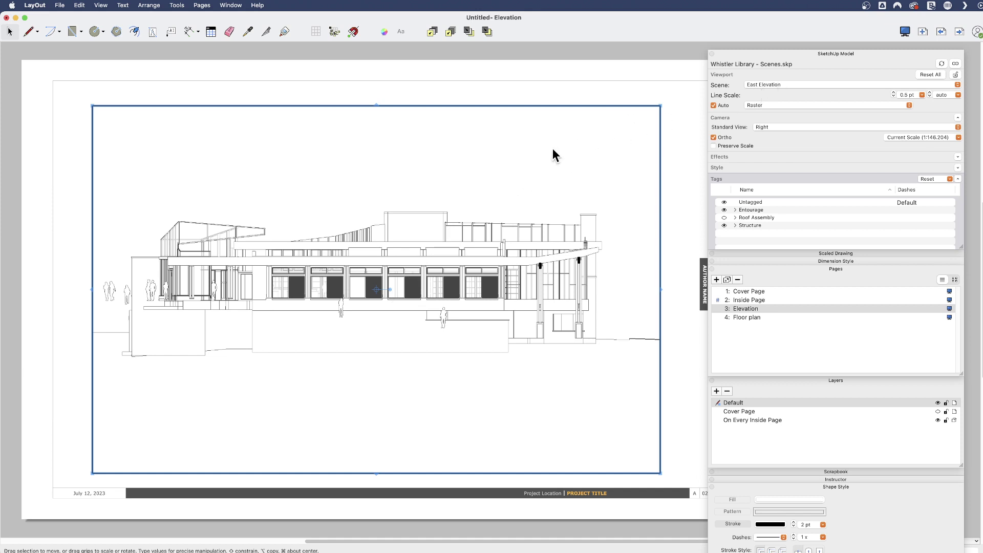
Reset all view overrides on the viewport so the roof and section cut reappear.
{"action": "key", "text": "Escape"}
{"action": "left_click", "coordinate": [500, 242]}
{"action": "left_click", "coordinate": [922, 75]}
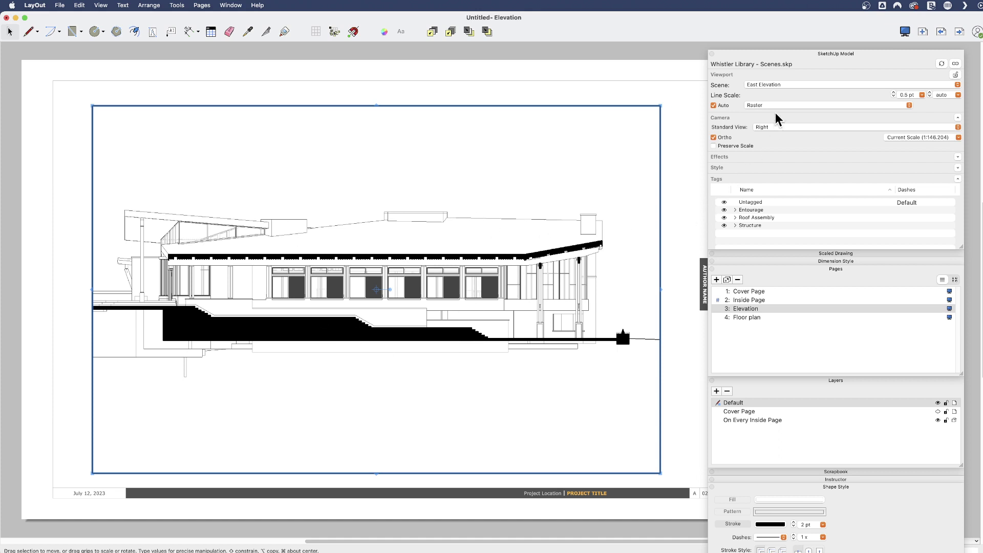
{"action": "left_click", "coordinate": [674, 258]}
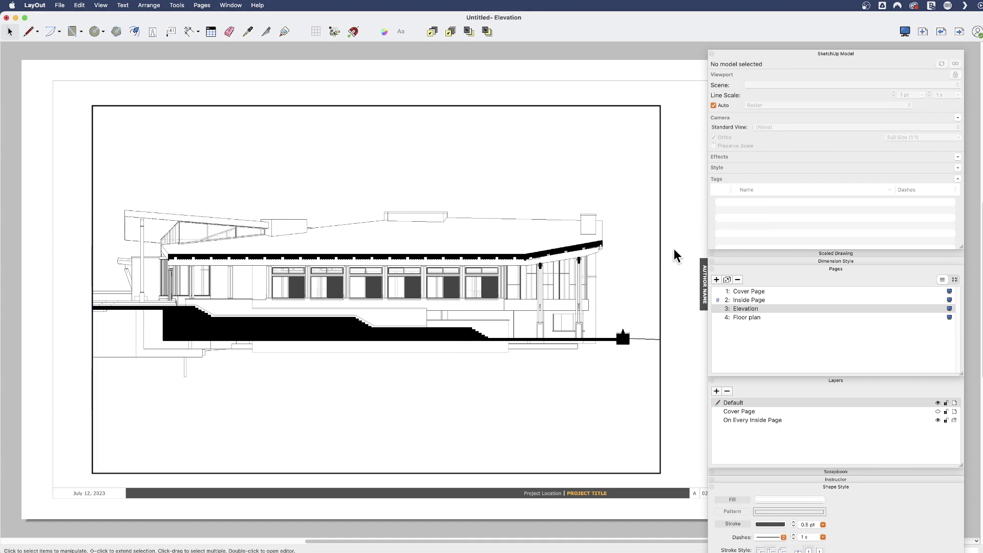
Set the East Elevation viewport's scale to 1/16" = 1'-0" (1:192).
{"action": "left_click", "coordinate": [752, 300]}
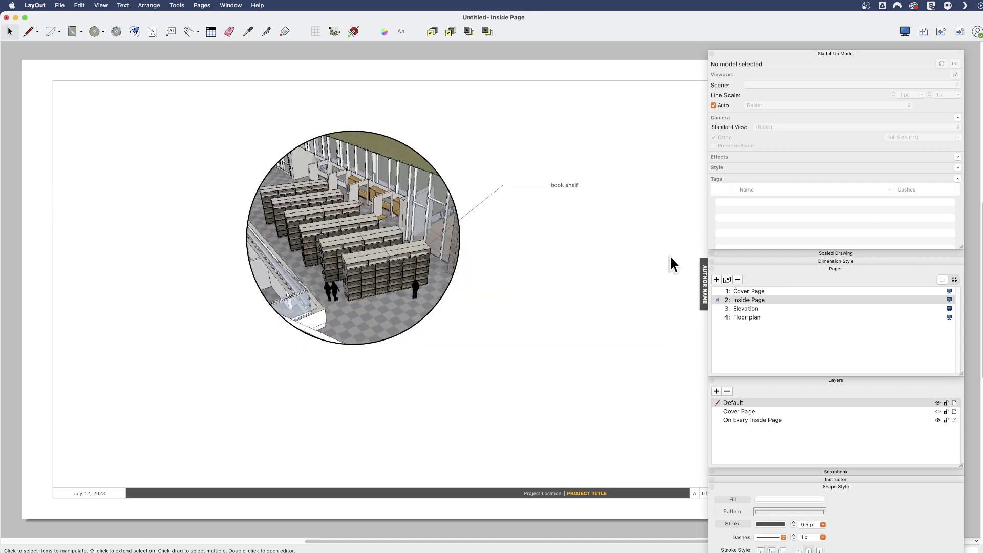
{"action": "left_click", "coordinate": [755, 307]}
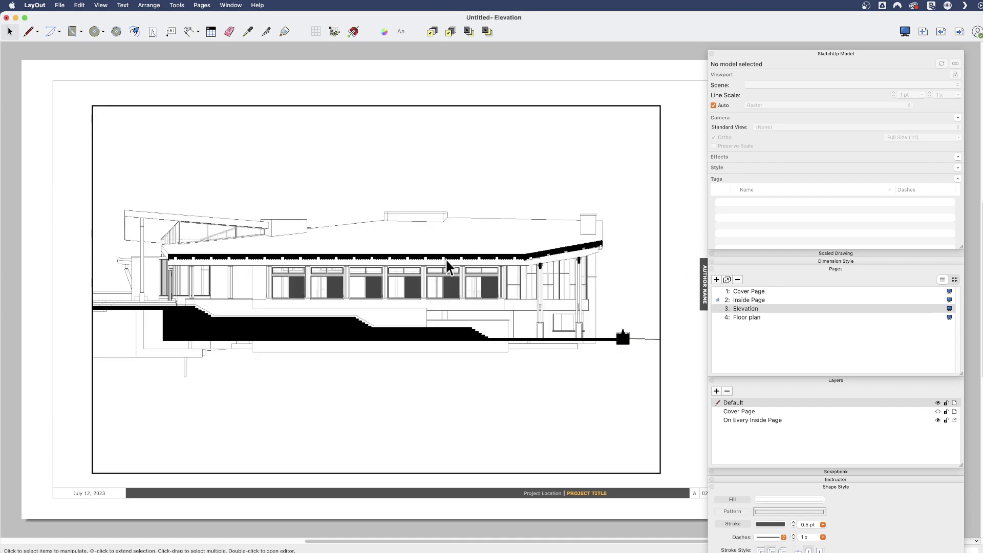
{"action": "left_click", "coordinate": [390, 259]}
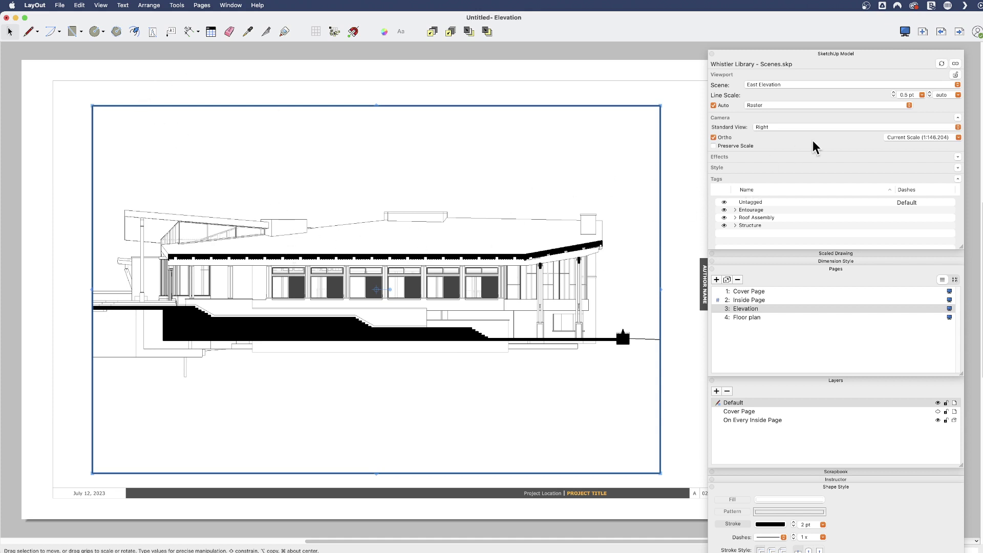
{"action": "left_click", "coordinate": [955, 139]}
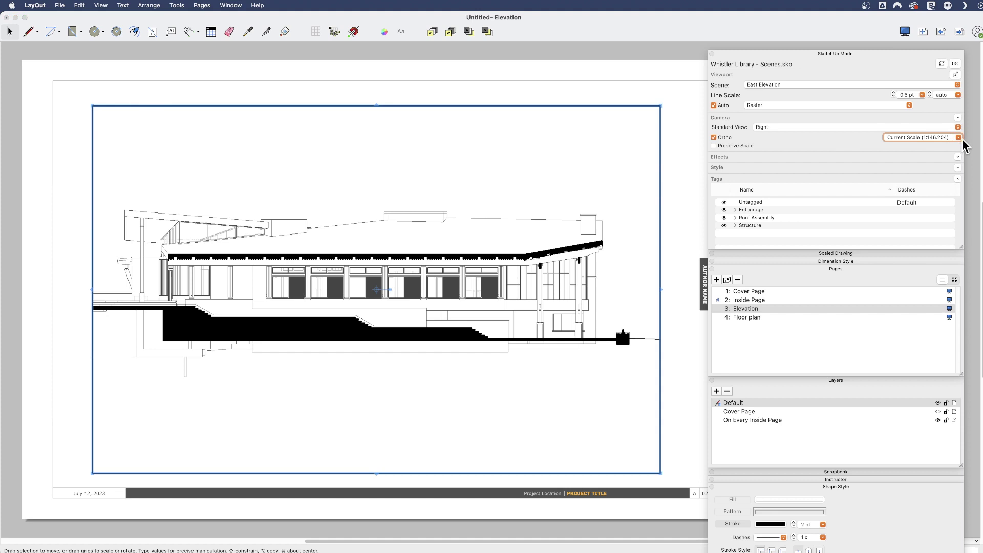
{"action": "left_click", "coordinate": [957, 139]}
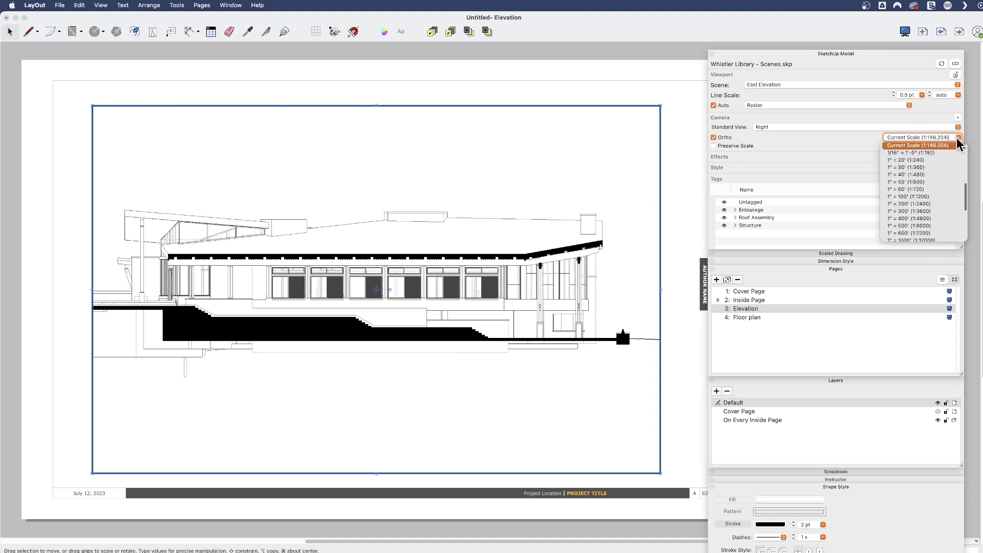
{"action": "left_click", "coordinate": [930, 153]}
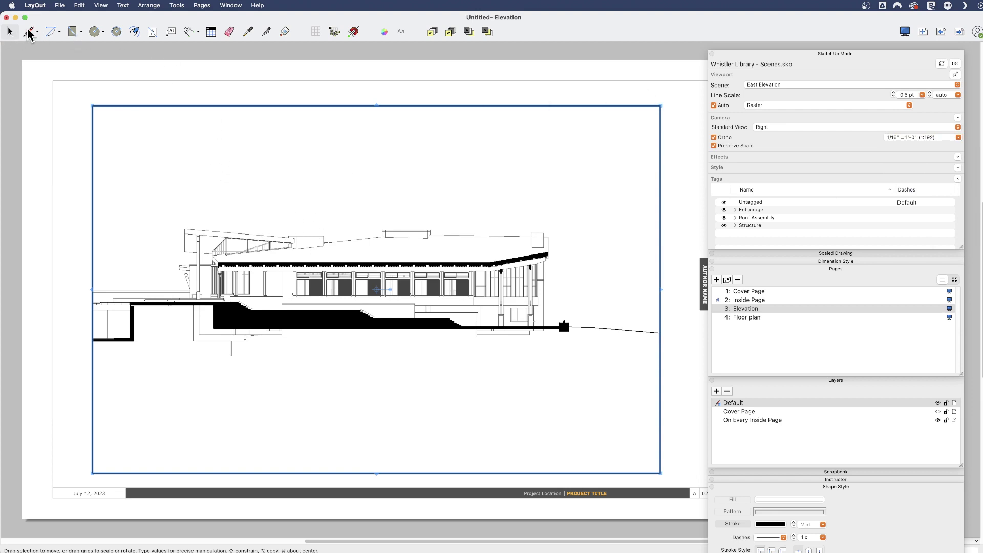
Draw a vertical line from the elevation's left ground endpoint up to above the roof.
{"action": "left_click", "coordinate": [30, 32]}
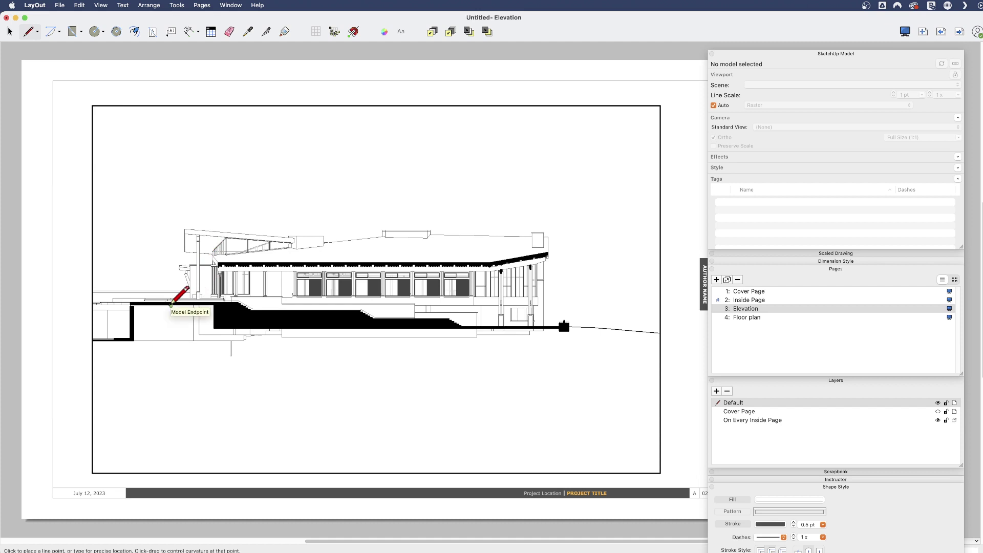
{"action": "scroll", "coordinate": [172, 304], "scroll_direction": "up", "scroll_amount": 1}
{"action": "scroll", "coordinate": [172, 304], "scroll_direction": "up", "scroll_amount": 1}
{"action": "scroll", "coordinate": [172, 304], "scroll_direction": "up", "scroll_amount": 4}
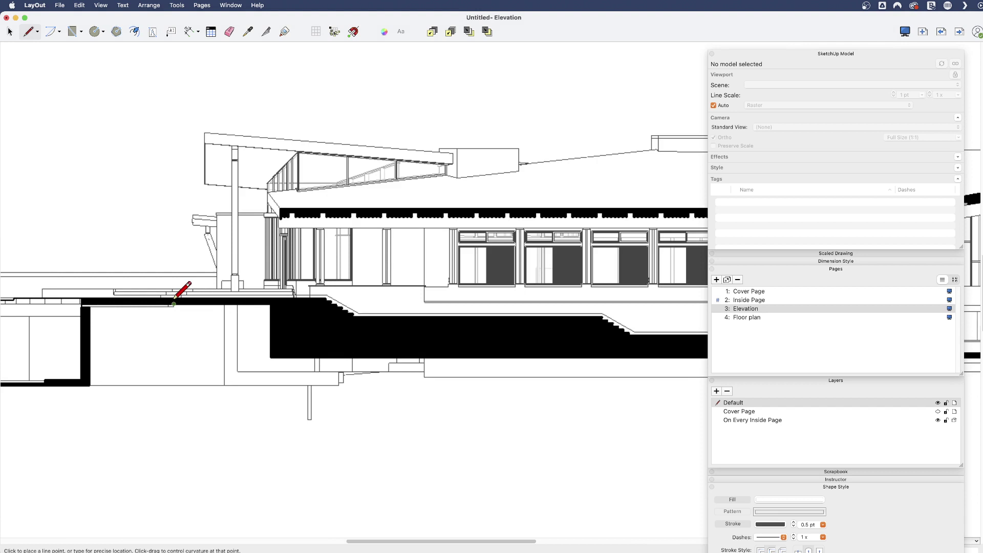
{"action": "left_click", "coordinate": [173, 304]}
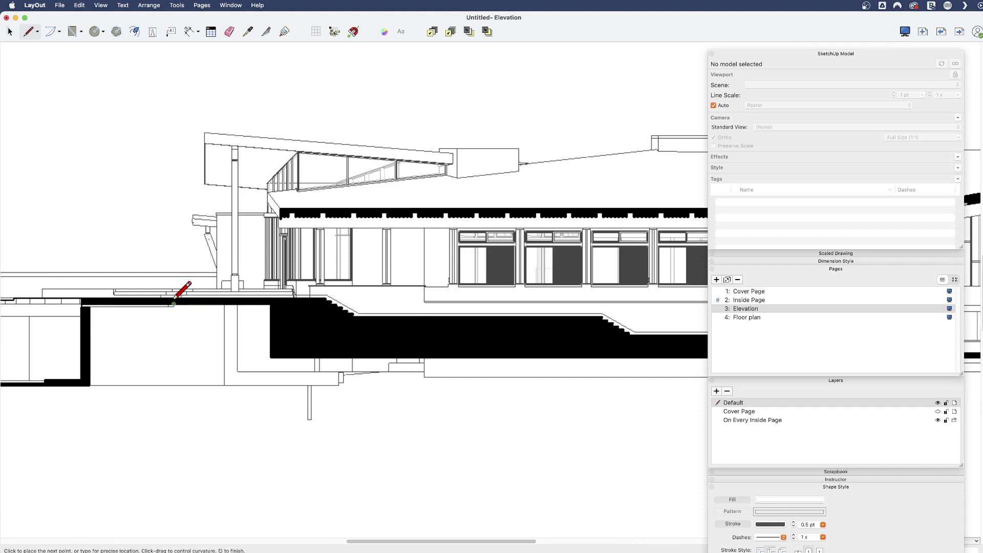
{"action": "left_click", "coordinate": [173, 98]}
{"action": "scroll", "coordinate": [87, 117], "scroll_direction": "down", "scroll_amount": 2}
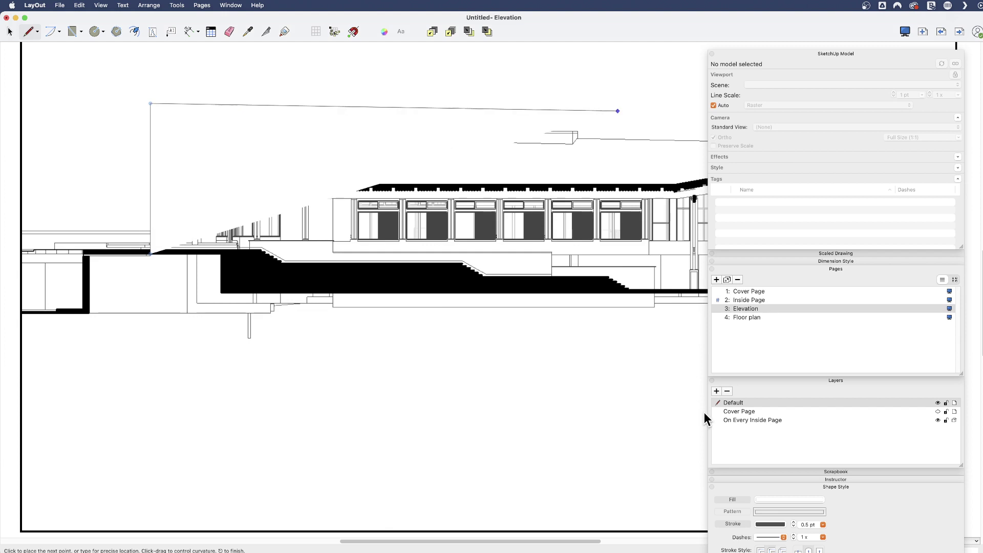
{"action": "left_click", "coordinate": [795, 55]}
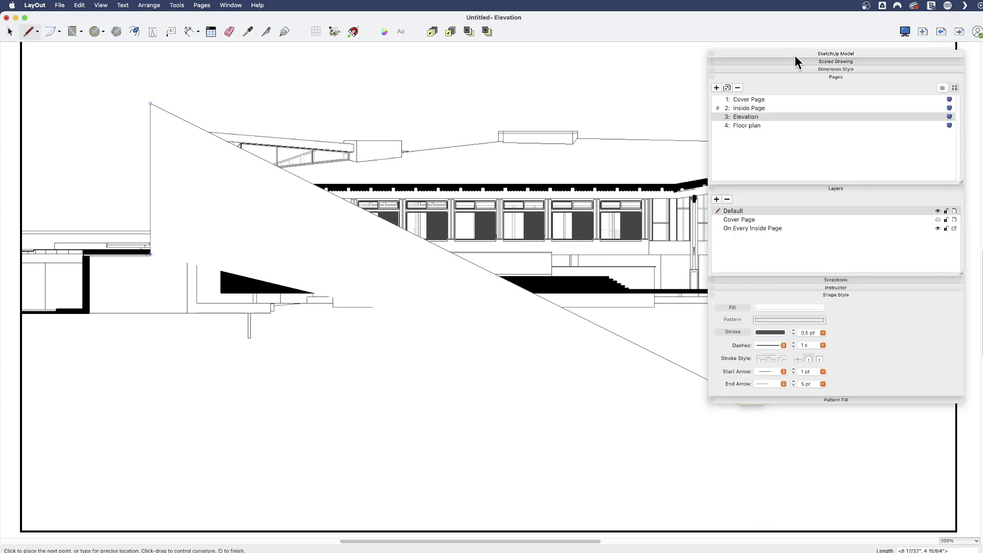
Give the new shape no fill and a 1.5 pt orange stroke.
{"action": "left_click", "coordinate": [733, 309]}
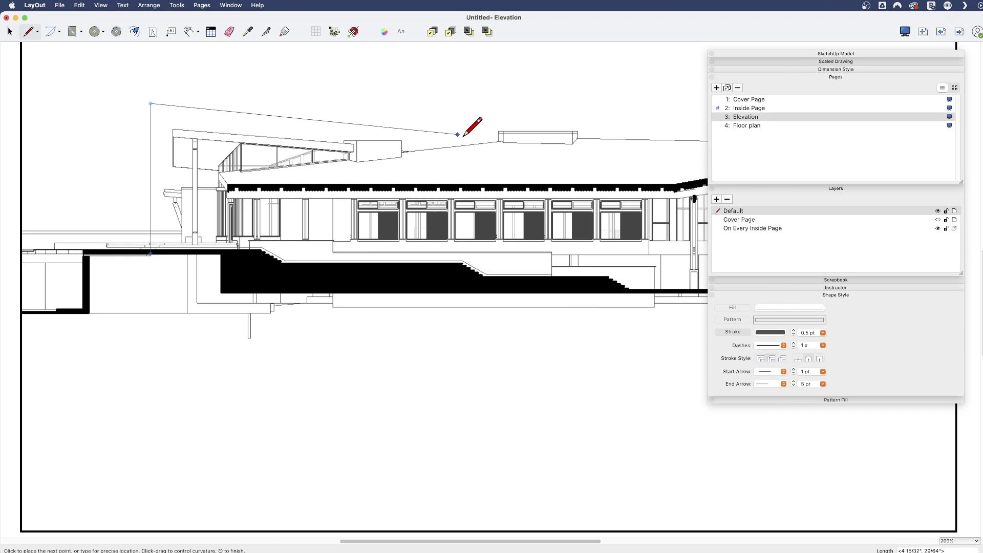
{"action": "left_click", "coordinate": [823, 333]}
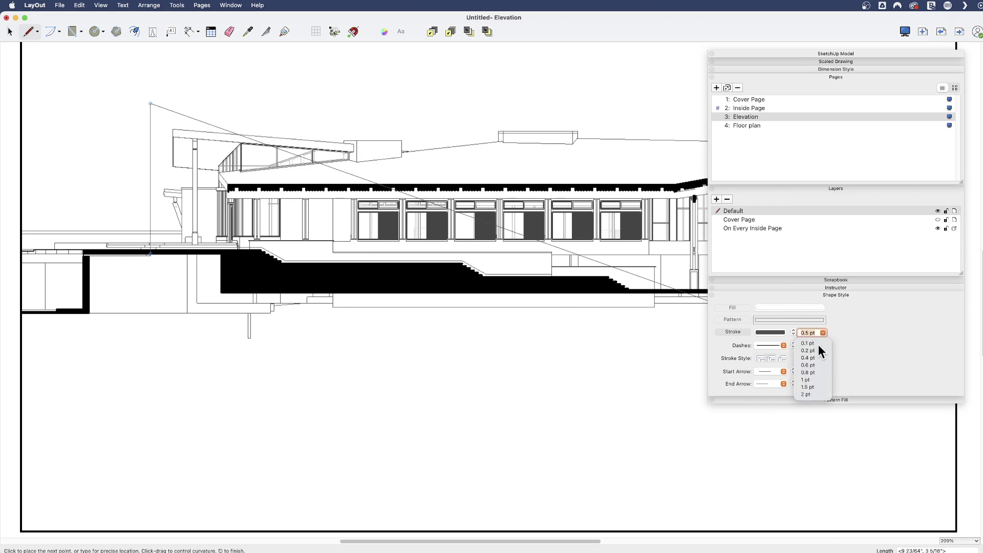
{"action": "left_click", "coordinate": [810, 387]}
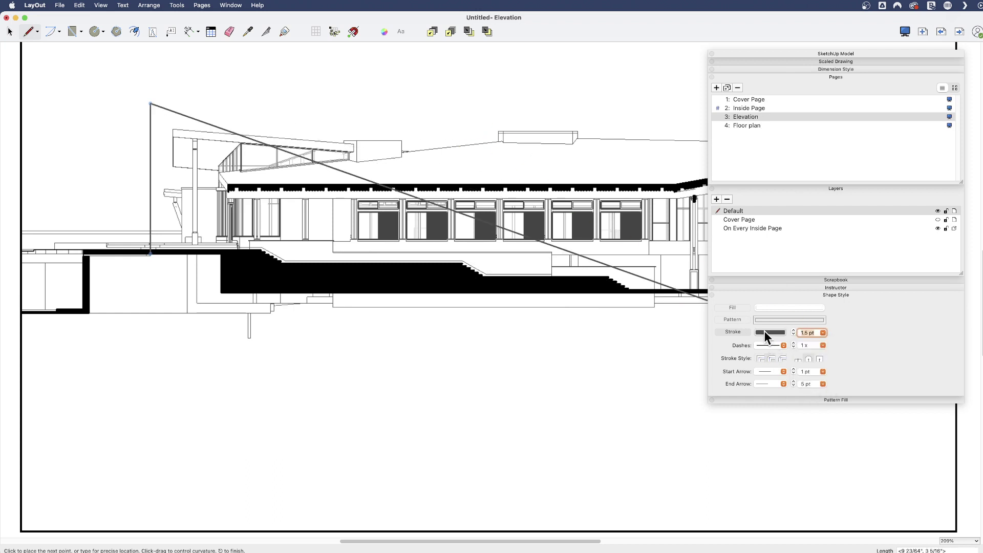
{"action": "left_click", "coordinate": [764, 332]}
{"action": "left_click", "coordinate": [698, 109]}
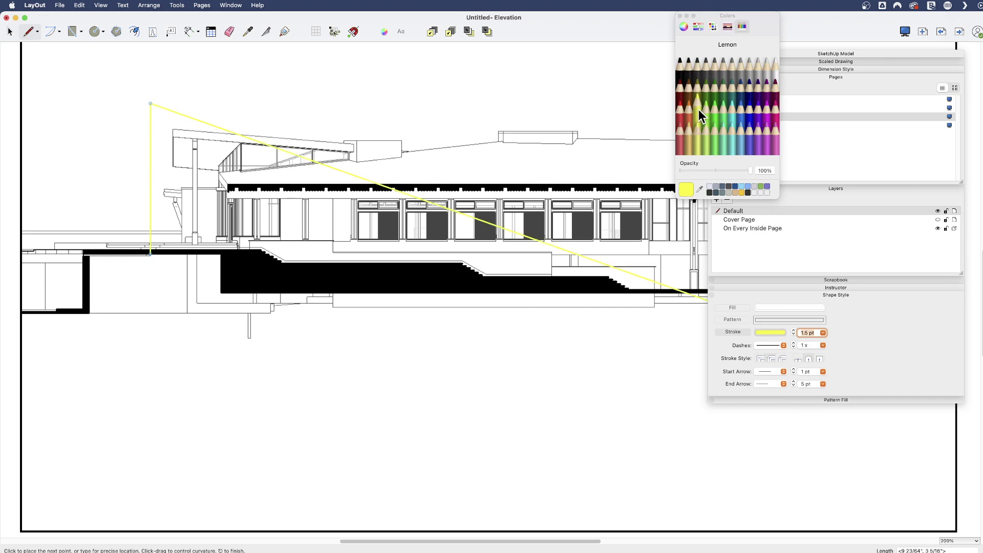
{"action": "left_click", "coordinate": [687, 109]}
{"action": "left_click", "coordinate": [697, 108]}
{"action": "left_click", "coordinate": [687, 109]}
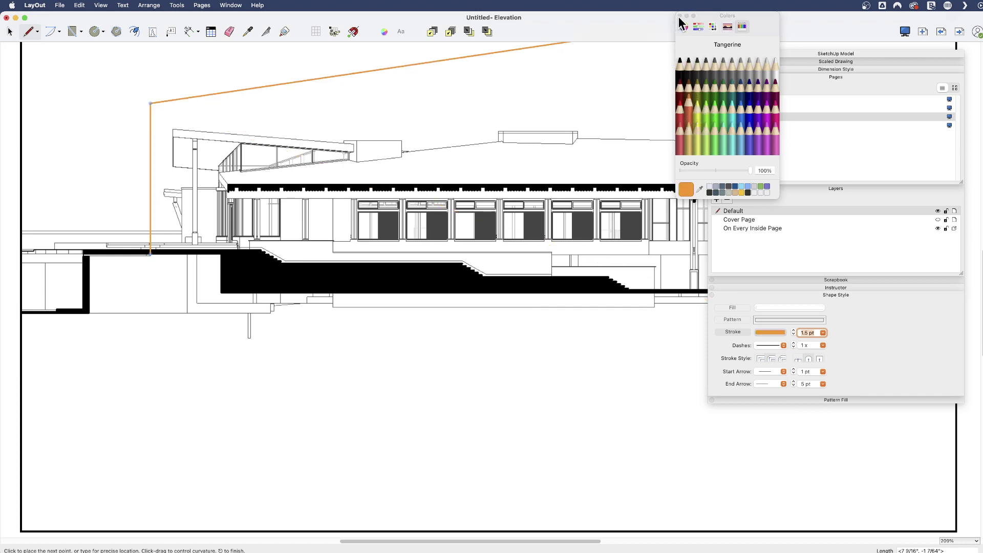
{"action": "left_click", "coordinate": [680, 16]}
Place the outline's top-right corner and its bottom-right corner at ground level.
{"action": "scroll", "coordinate": [25, 336], "scroll_direction": "down", "scroll_amount": 3}
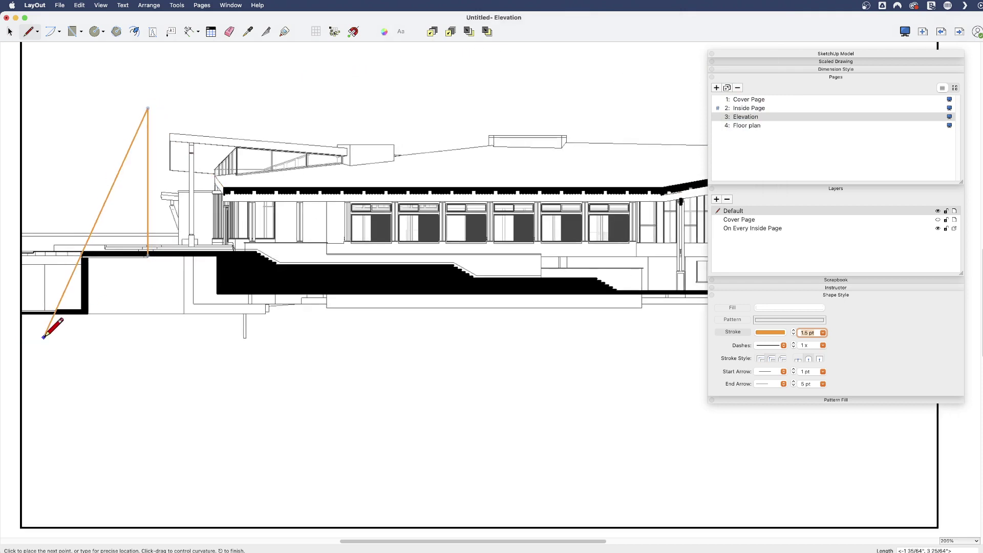
{"action": "scroll", "coordinate": [42, 338], "scroll_direction": "down", "scroll_amount": 5}
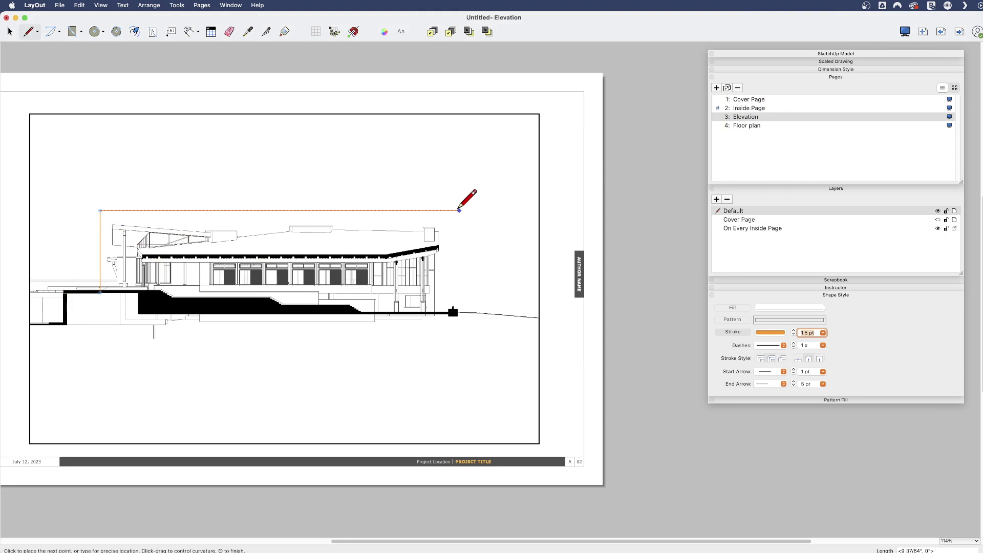
{"action": "left_click", "coordinate": [442, 210]}
{"action": "left_click", "coordinate": [442, 311]}
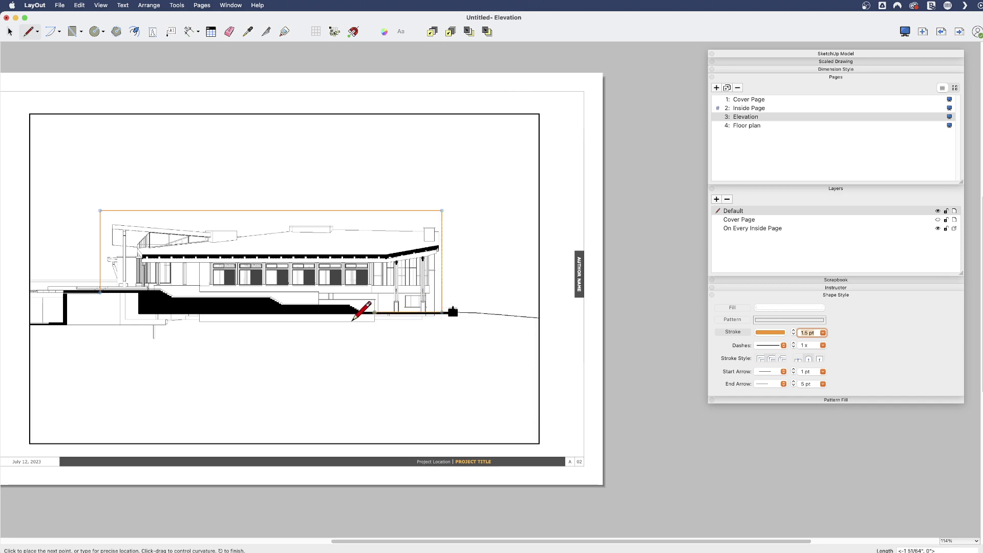
Trace the stepped terrain leftward vertex by vertex and close the outline on its start point.
{"action": "scroll", "coordinate": [199, 289], "scroll_direction": "up", "scroll_amount": 4}
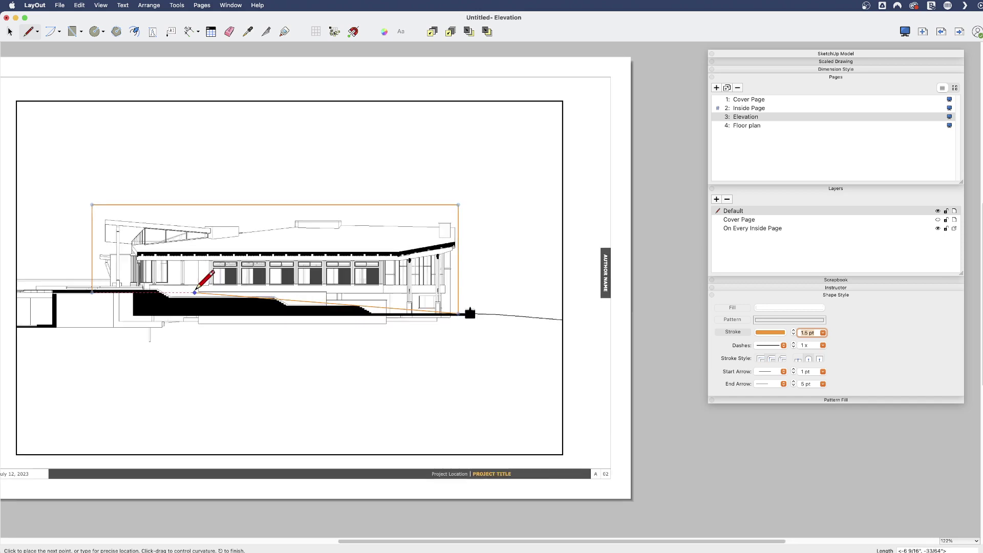
{"action": "scroll", "coordinate": [195, 292], "scroll_direction": "up", "scroll_amount": 8}
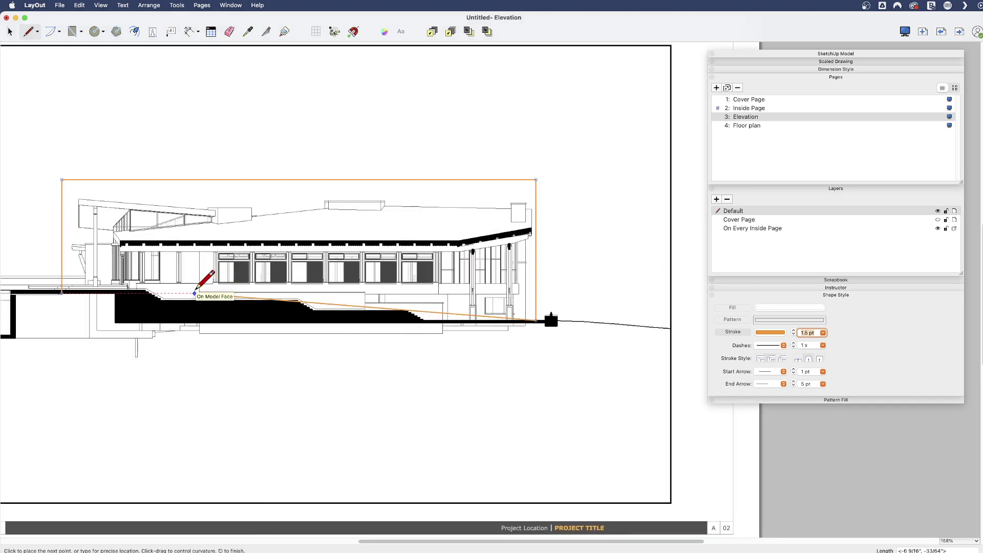
{"action": "scroll", "coordinate": [195, 294], "scroll_direction": "up", "scroll_amount": 8}
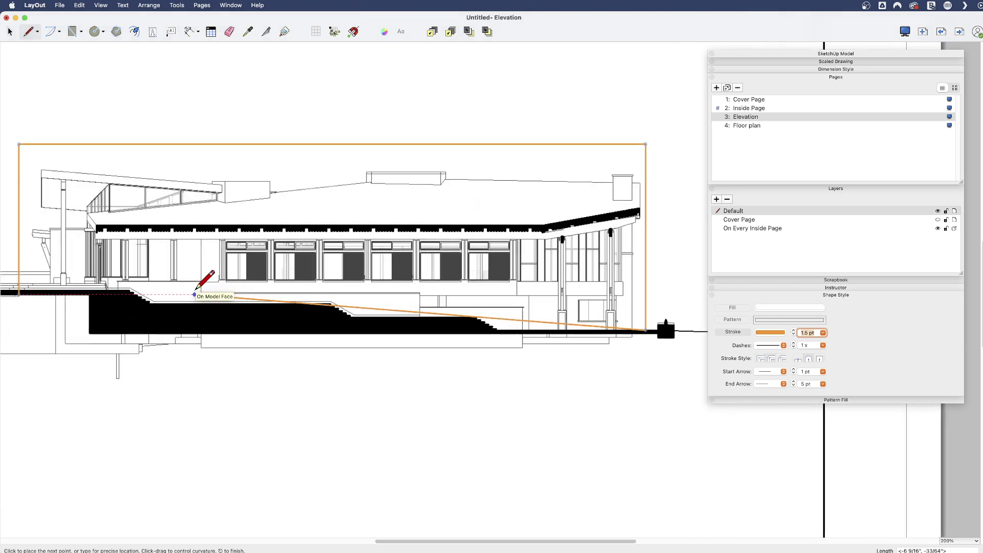
{"action": "left_click", "coordinate": [485, 330]}
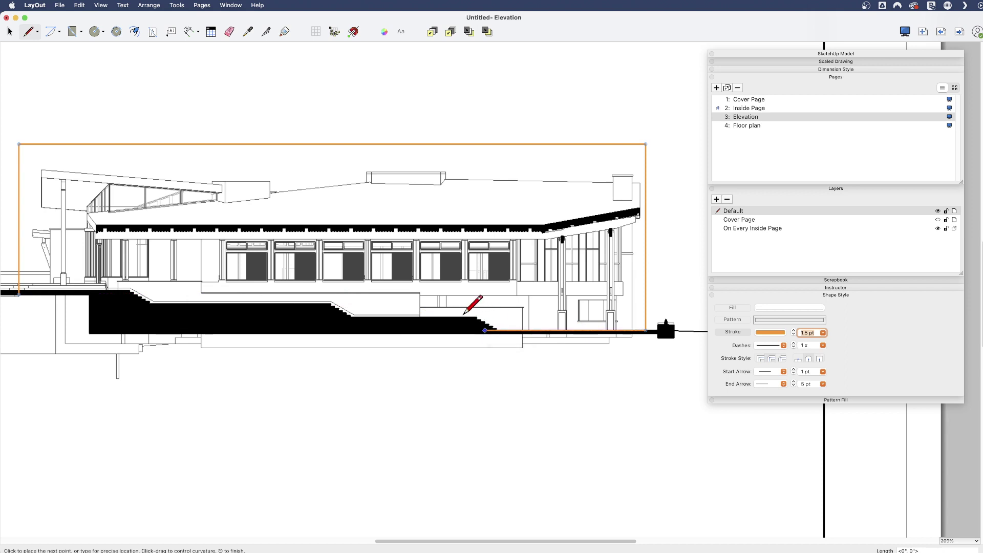
{"action": "left_click", "coordinate": [464, 317]}
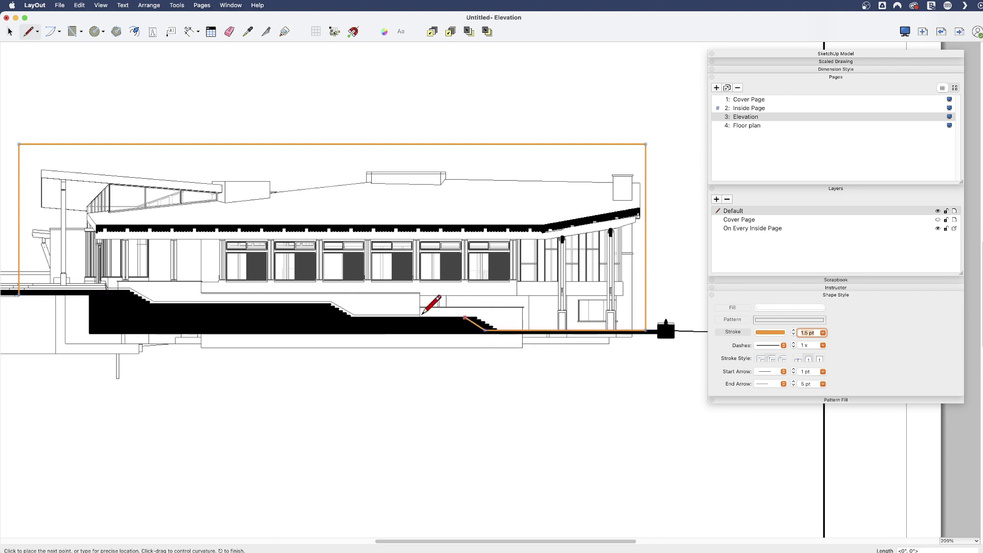
{"action": "left_click", "coordinate": [333, 317]}
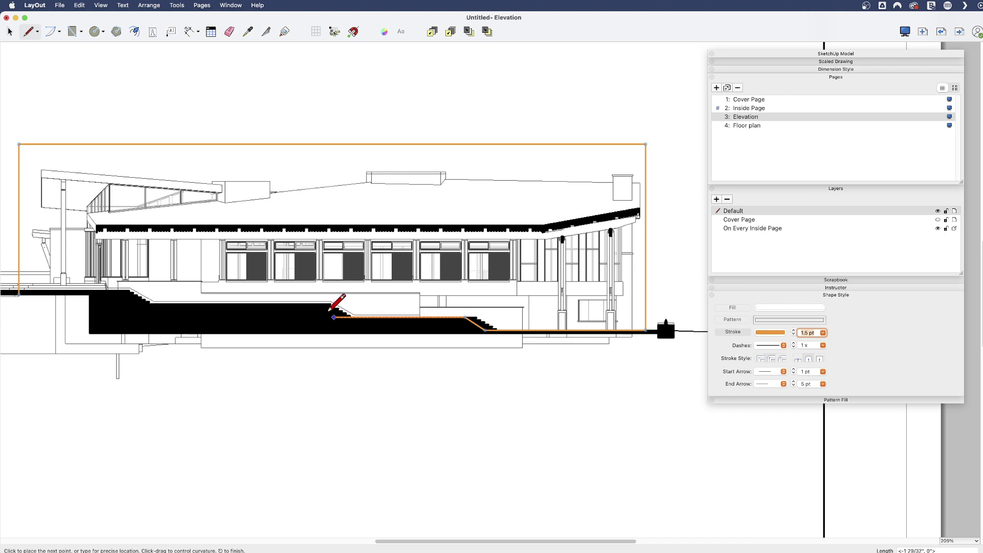
{"action": "left_click", "coordinate": [313, 304]}
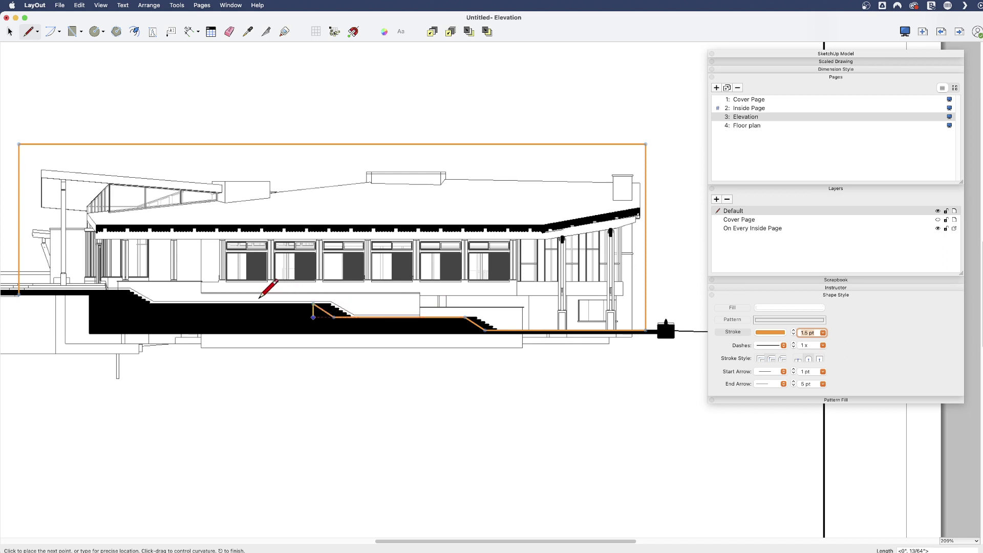
{"action": "left_click", "coordinate": [133, 304]}
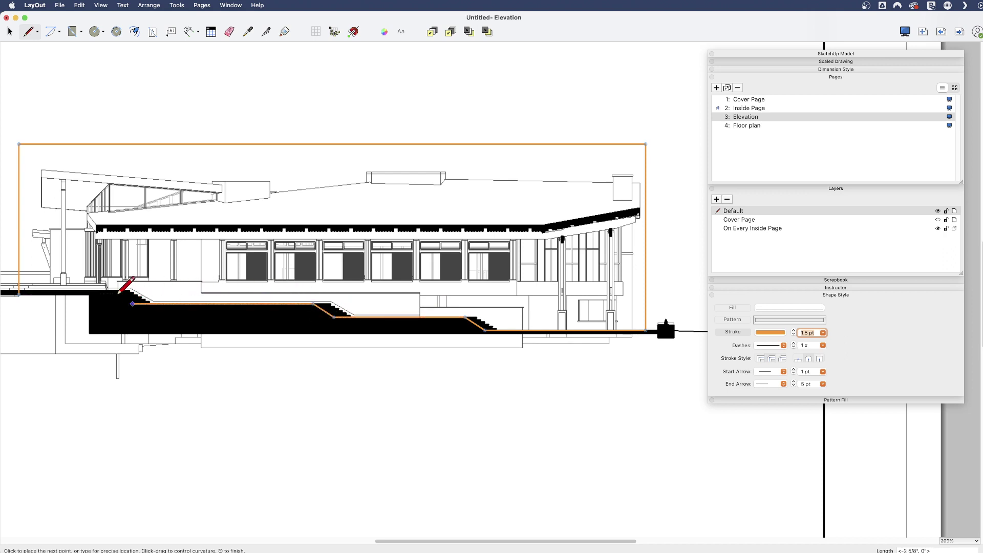
{"action": "left_click", "coordinate": [89, 294]}
{"action": "left_click", "coordinate": [19, 296]}
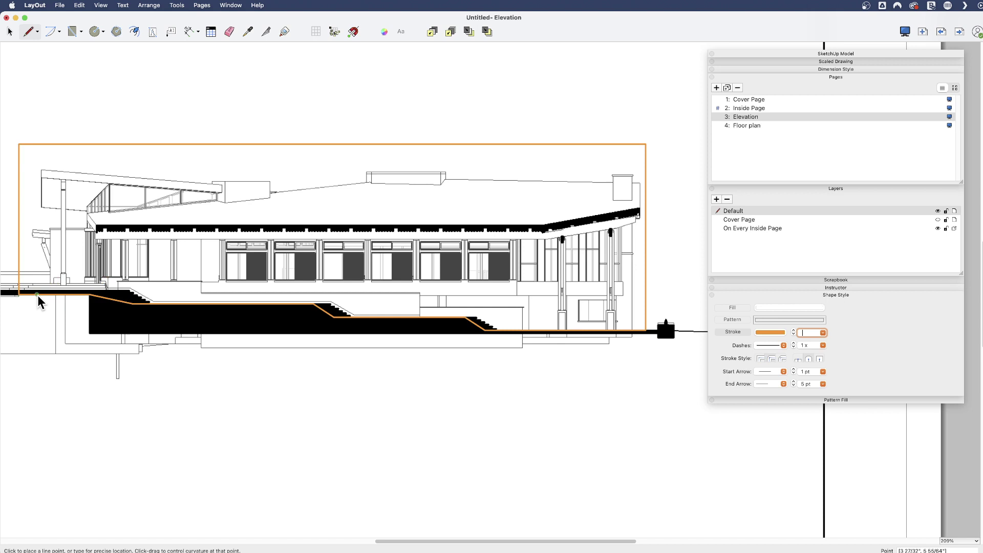
{"action": "left_click", "coordinate": [37, 294]}
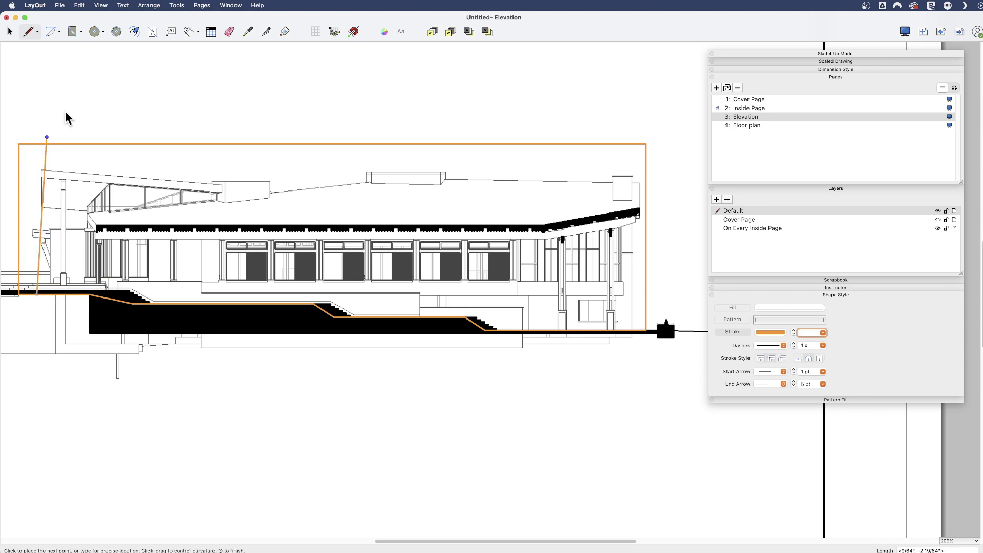
Edit the orange outline's points, dragging its left vertex right to follow the step.
{"action": "left_click", "coordinate": [10, 31]}
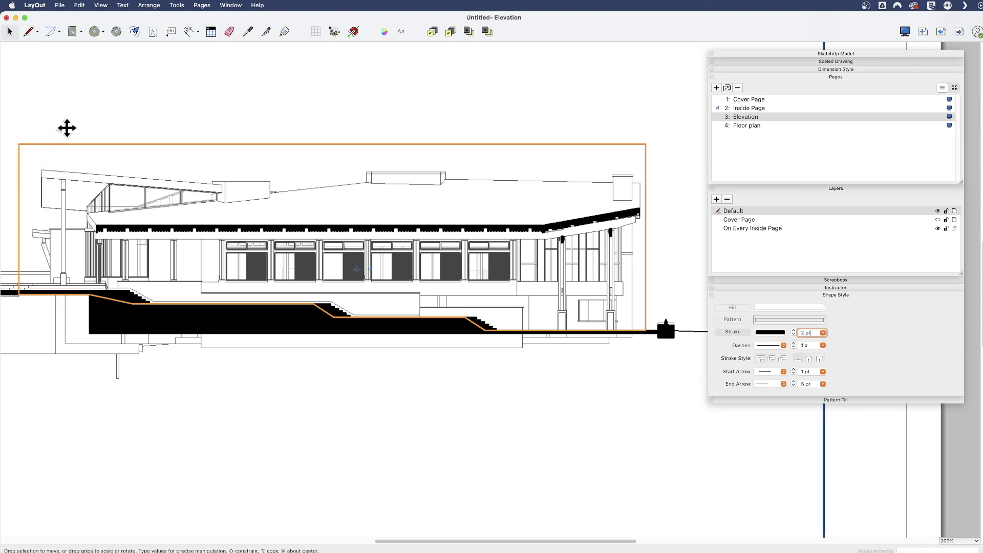
{"action": "left_click", "coordinate": [80, 144]}
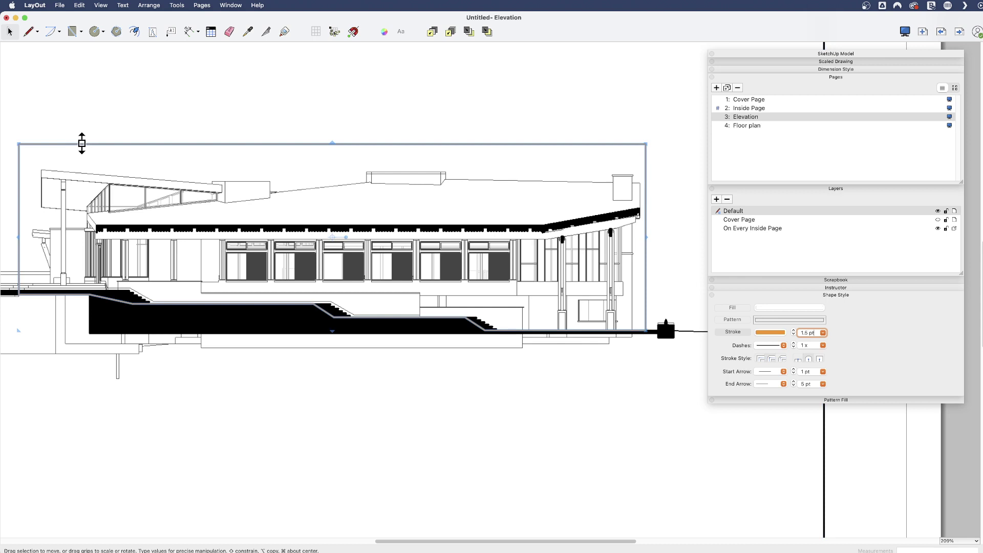
{"action": "double_click", "coordinate": [82, 144]}
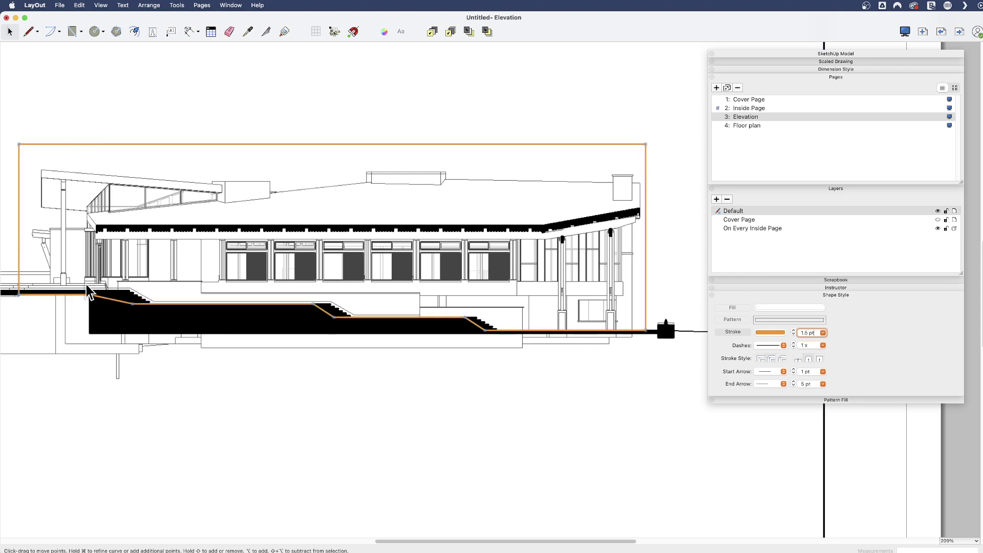
{"action": "left_click_drag", "start_coordinate": [88, 292], "coordinate": [116, 294]}
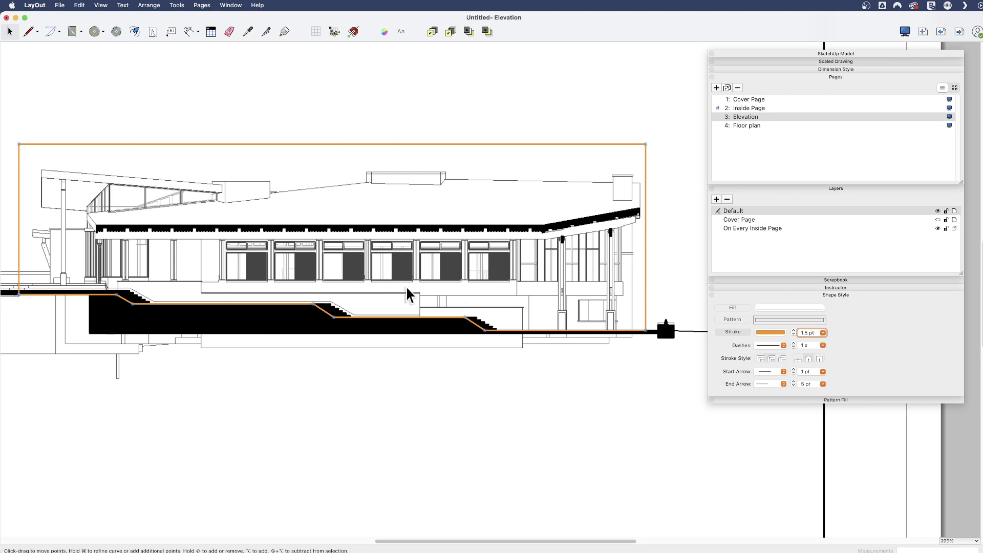
{"action": "key", "text": "Escape"}
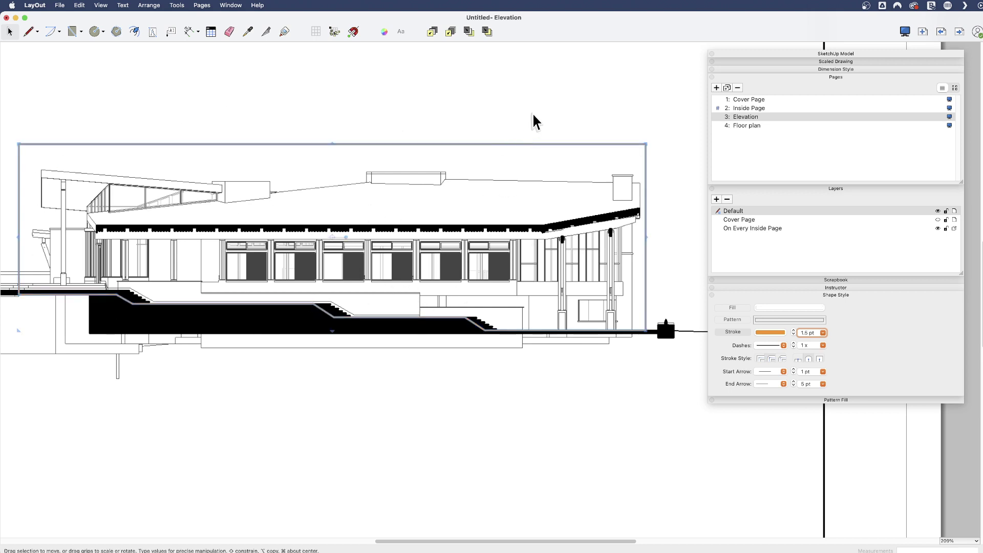
{"action": "left_click_drag", "start_coordinate": [555, 144], "coordinate": [555, 144]}
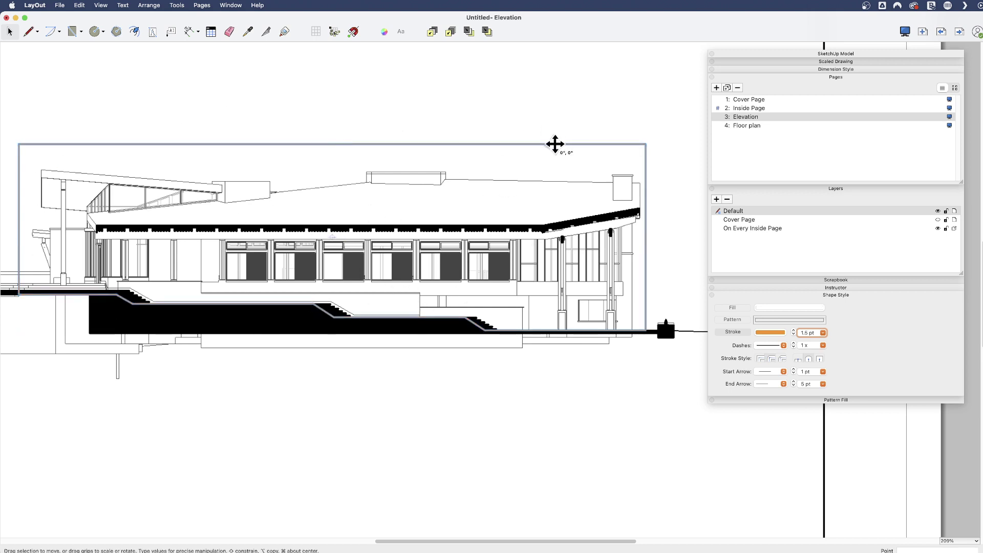
{"action": "left_click", "coordinate": [577, 120]}
{"action": "left_click", "coordinate": [621, 144]}
{"action": "scroll", "coordinate": [352, 343], "scroll_direction": "down", "scroll_amount": 3}
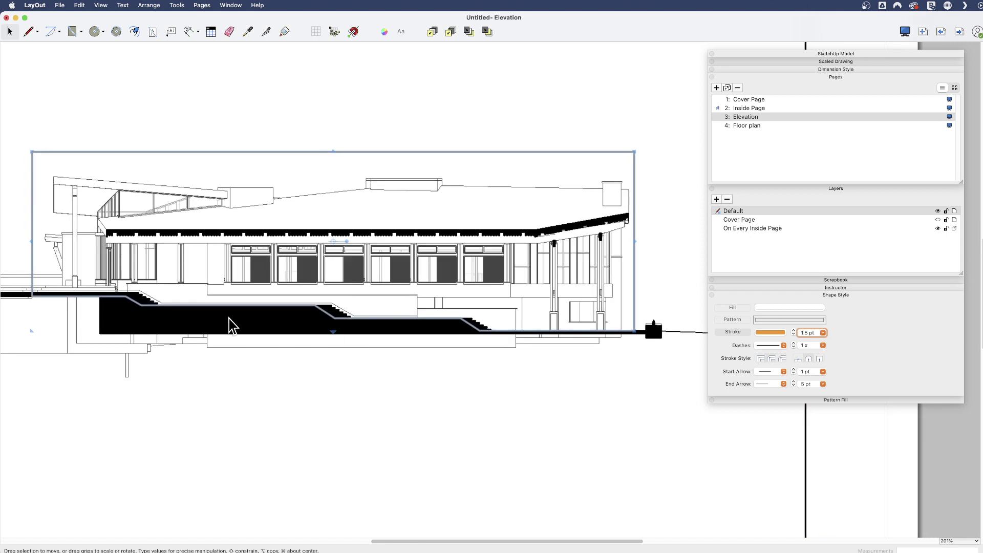
{"action": "scroll", "coordinate": [229, 325], "scroll_direction": "up", "scroll_amount": 2}
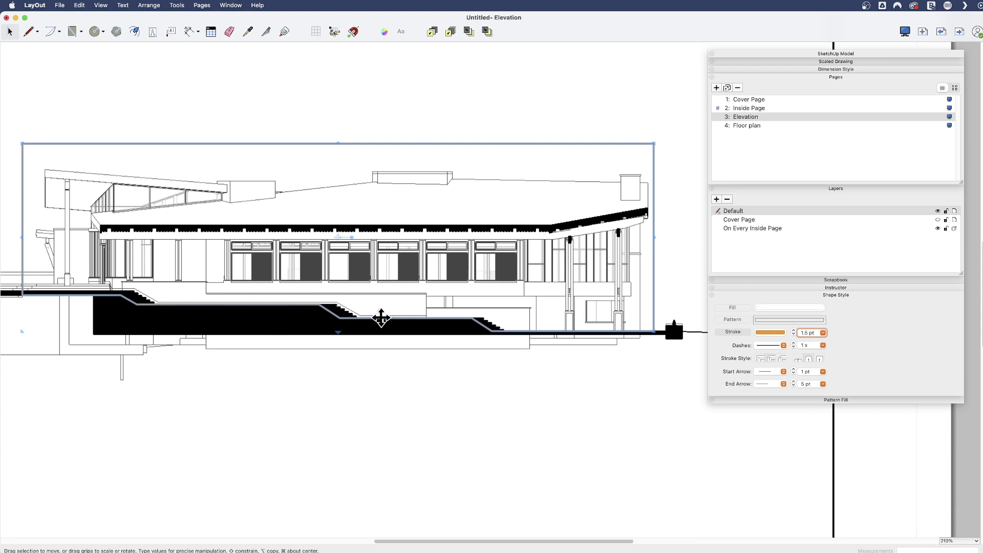
Offset the ground-profile shape outward by 1/1.
{"action": "left_click", "coordinate": [135, 31]}
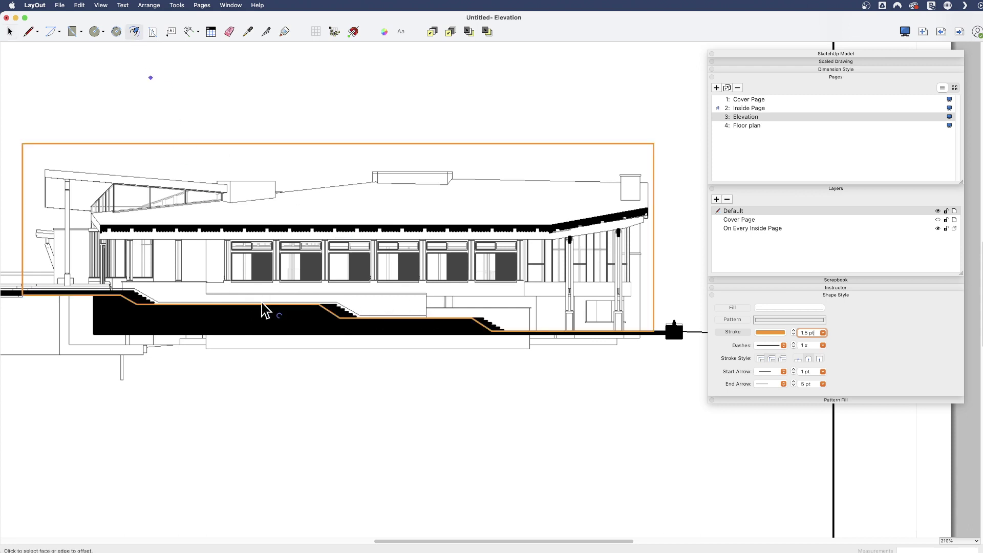
{"action": "left_click", "coordinate": [277, 312]}
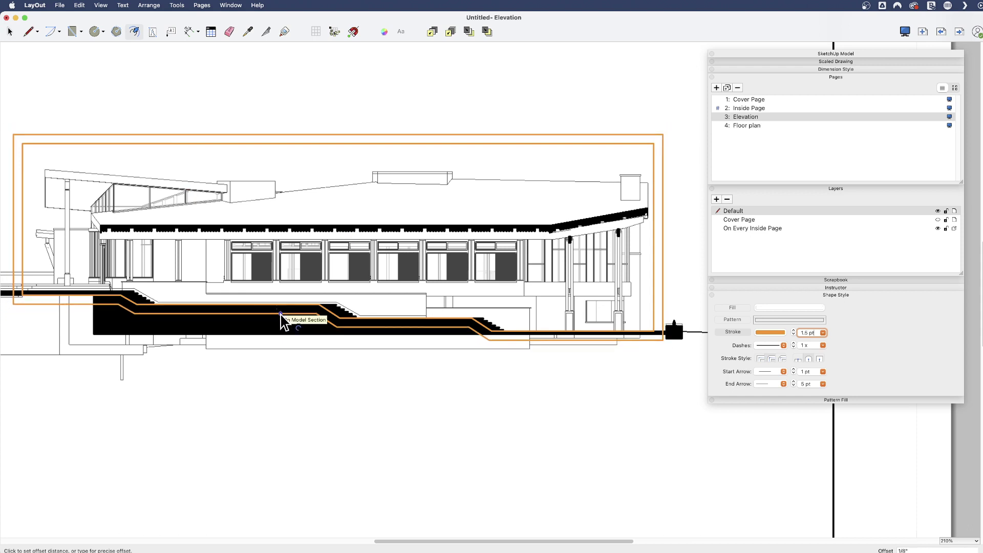
{"action": "type", "text": "1/1"}
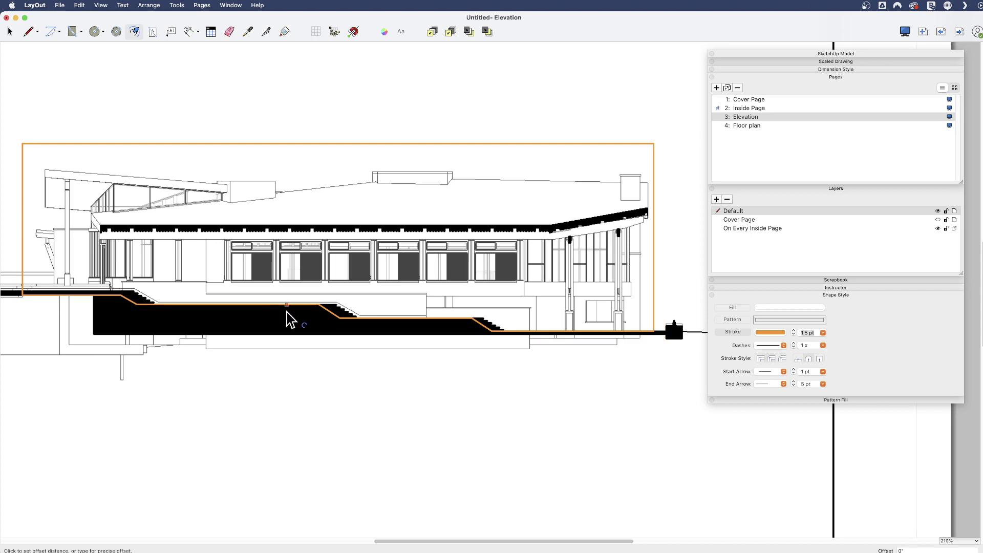
{"action": "scroll", "coordinate": [286, 311], "scroll_direction": "up", "scroll_amount": 5}
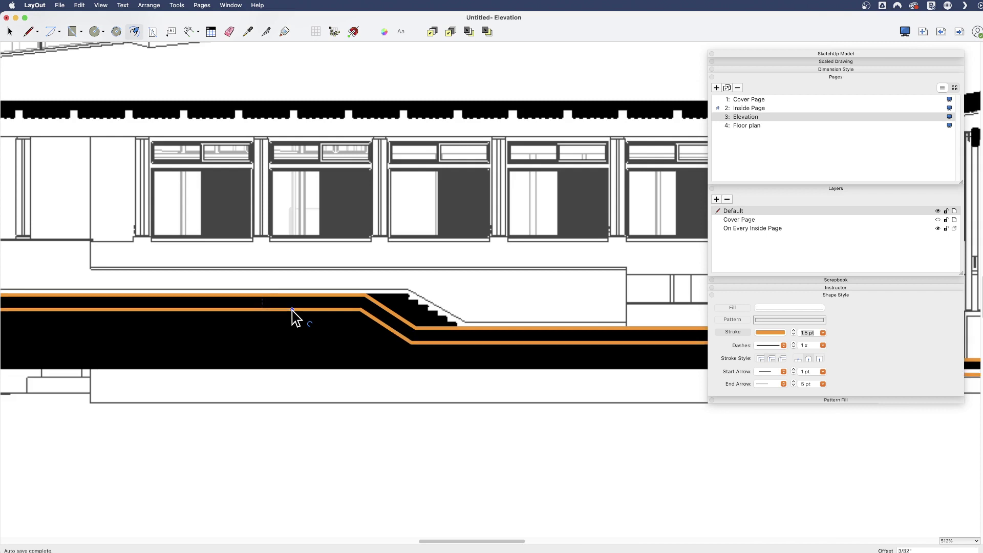
{"action": "scroll", "coordinate": [262, 330], "scroll_direction": "down", "scroll_amount": 5}
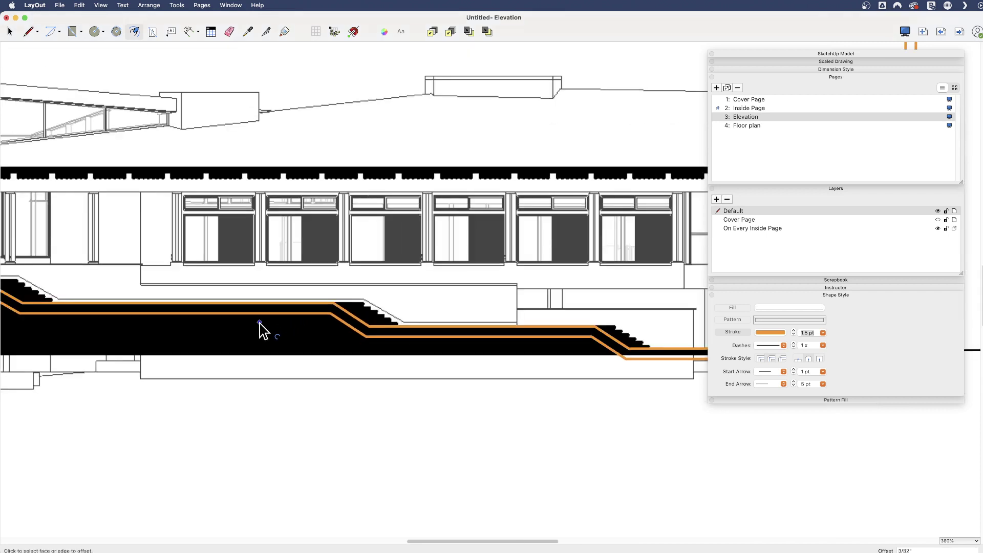
Delete the original inner outline, keeping only the offset copy.
{"action": "key", "text": "space"}
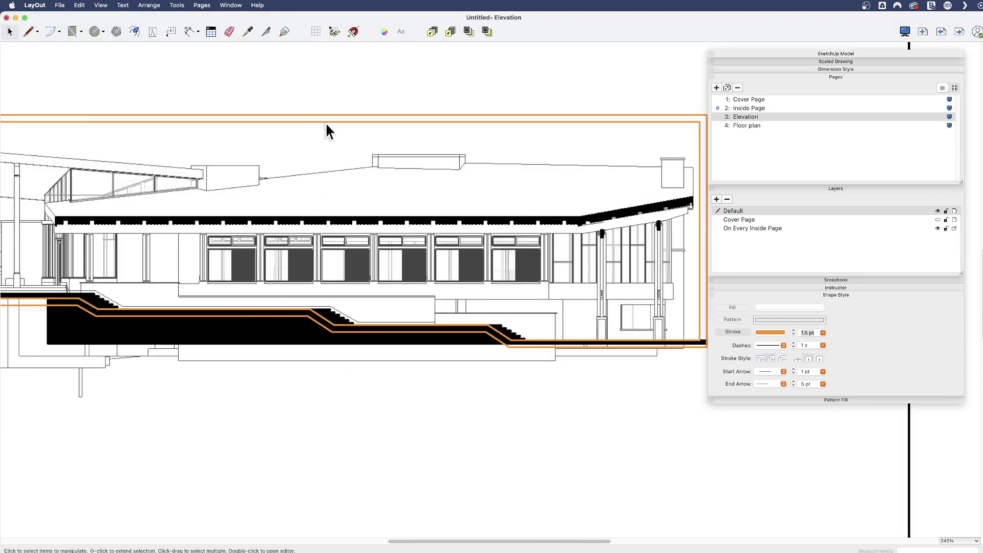
{"action": "left_click", "coordinate": [321, 114]}
{"action": "left_click", "coordinate": [324, 121]}
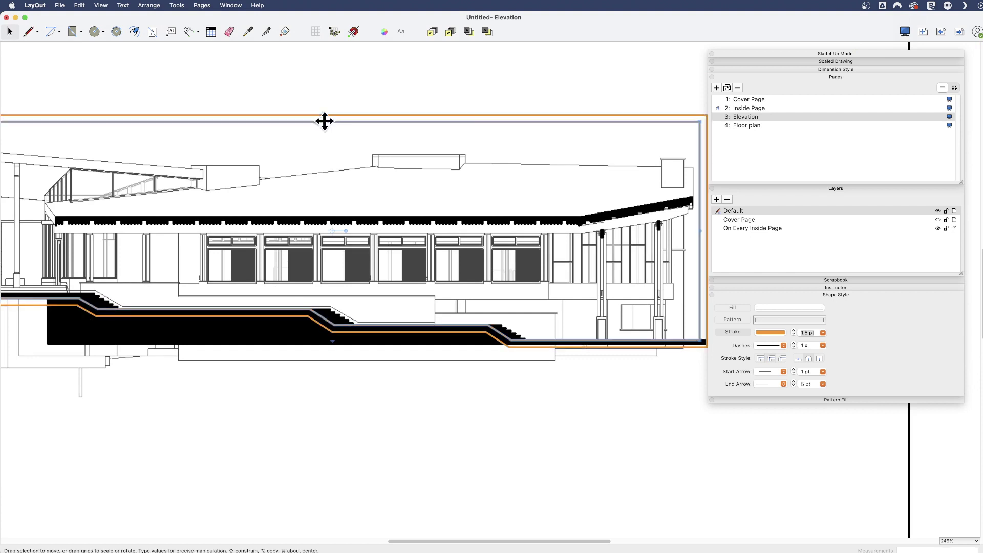
{"action": "key", "text": "Escape"}
{"action": "scroll", "coordinate": [372, 335], "scroll_direction": "down", "scroll_amount": 2}
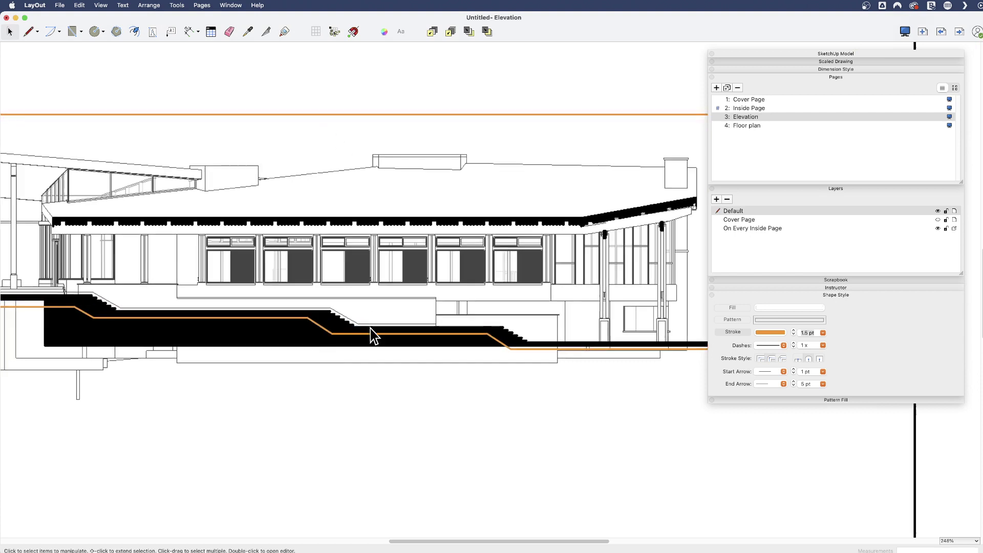
{"action": "scroll", "coordinate": [327, 358], "scroll_direction": "down", "scroll_amount": 1}
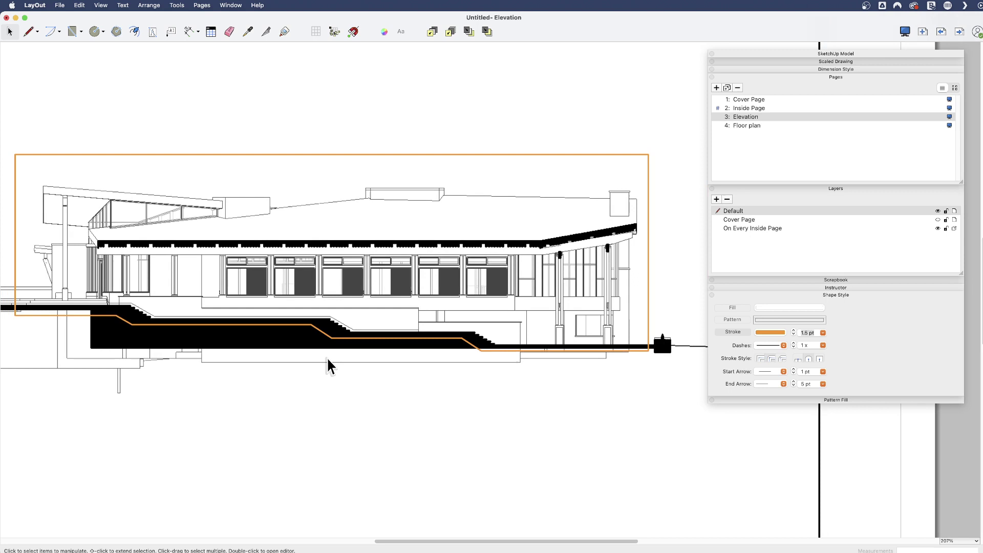
Clip the elevation viewport to the stepped outline with Create Clipping Mask.
{"action": "scroll", "coordinate": [326, 357], "scroll_direction": "down", "scroll_amount": 2}
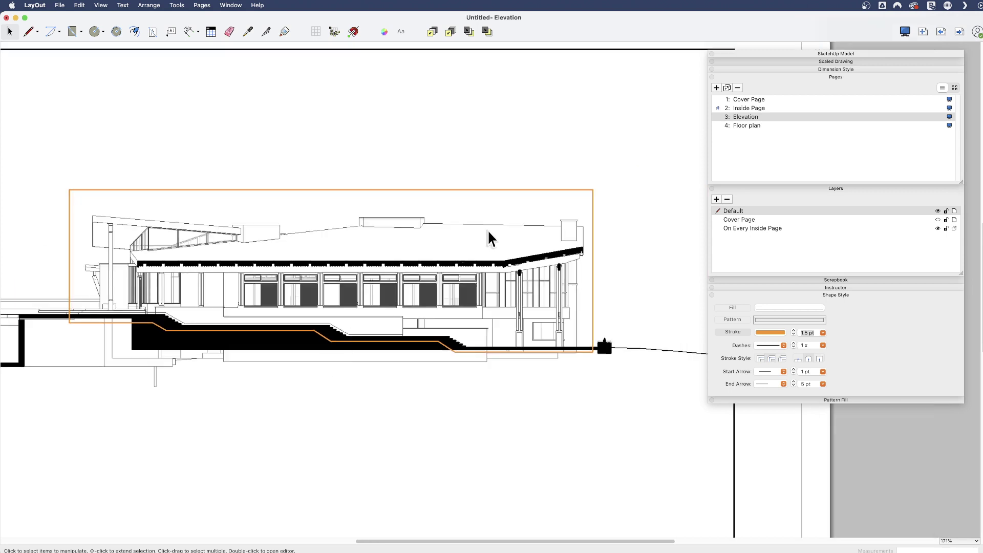
{"action": "scroll", "coordinate": [373, 261], "scroll_direction": "down", "scroll_amount": 2}
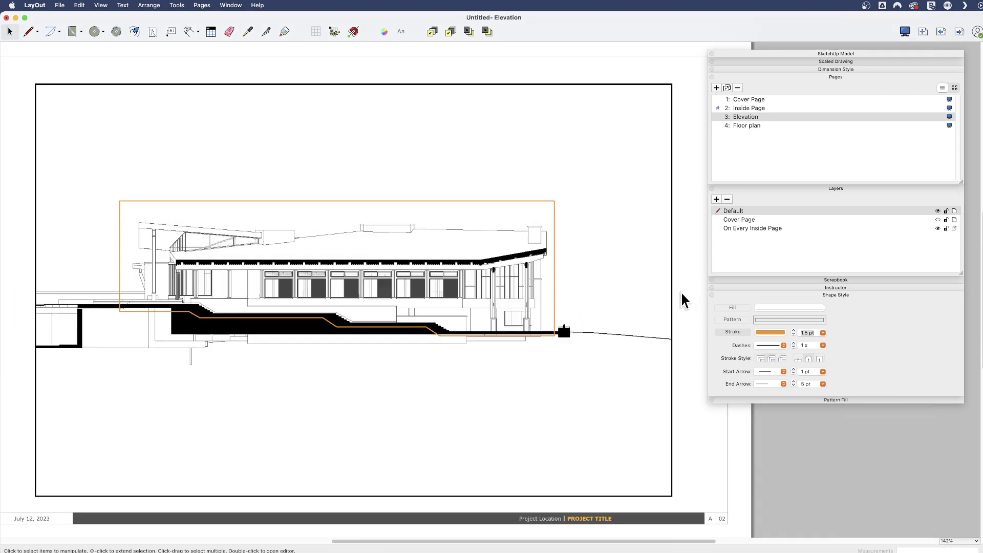
{"action": "left_click", "coordinate": [550, 201]}
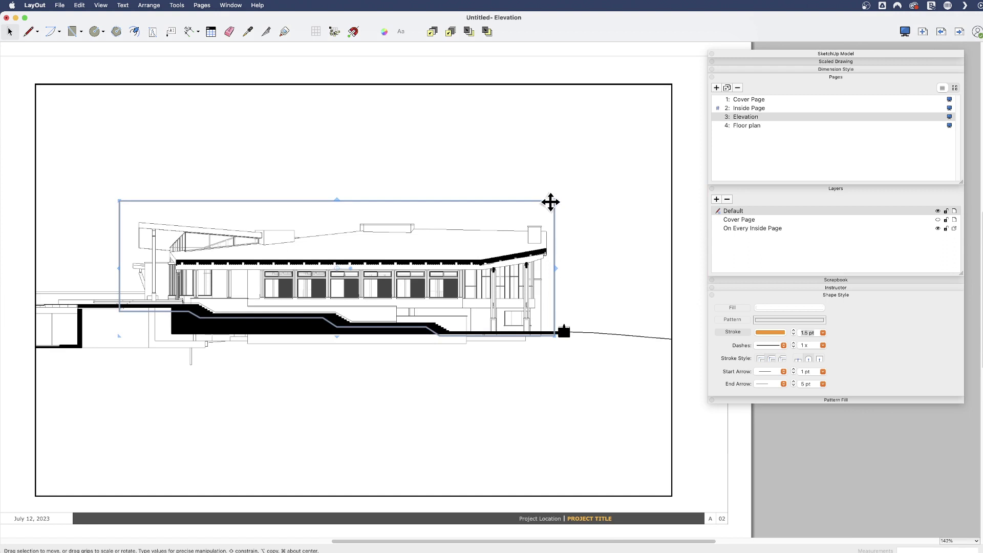
{"action": "left_click", "coordinate": [672, 255], "text": "shift"}
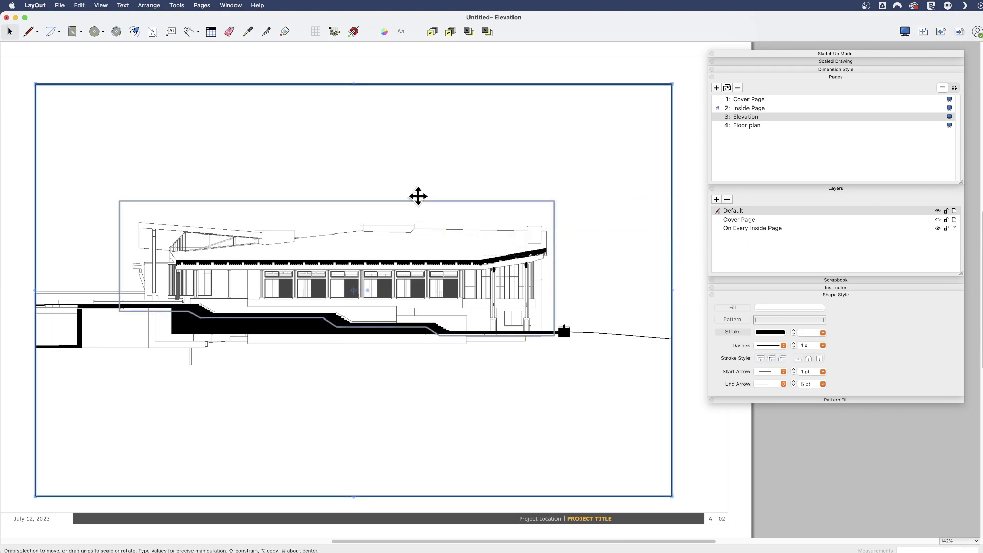
{"action": "right_click", "coordinate": [392, 228]}
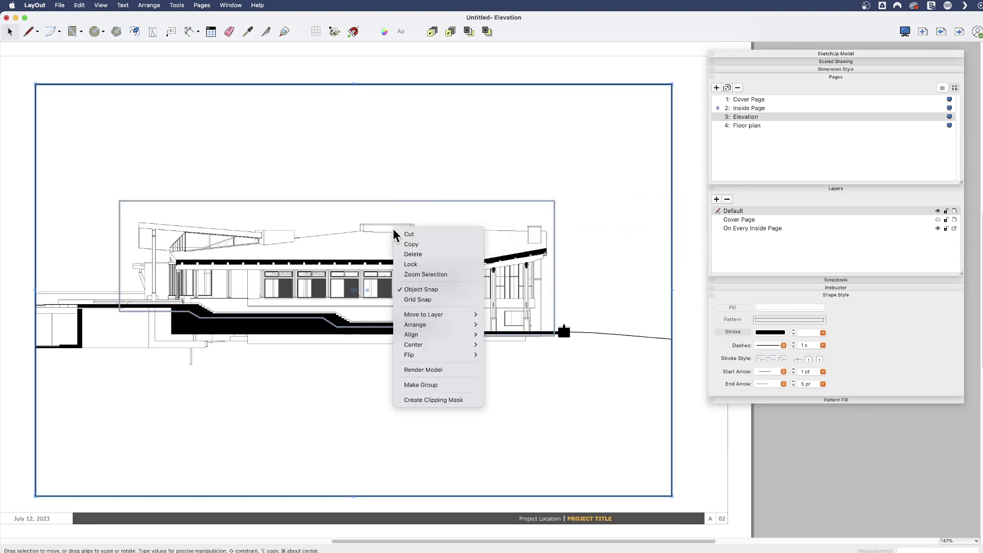
{"action": "left_click", "coordinate": [438, 400]}
Paste a copy of the stepped outline and move it up above the elevation.
{"action": "left_click", "coordinate": [605, 254]}
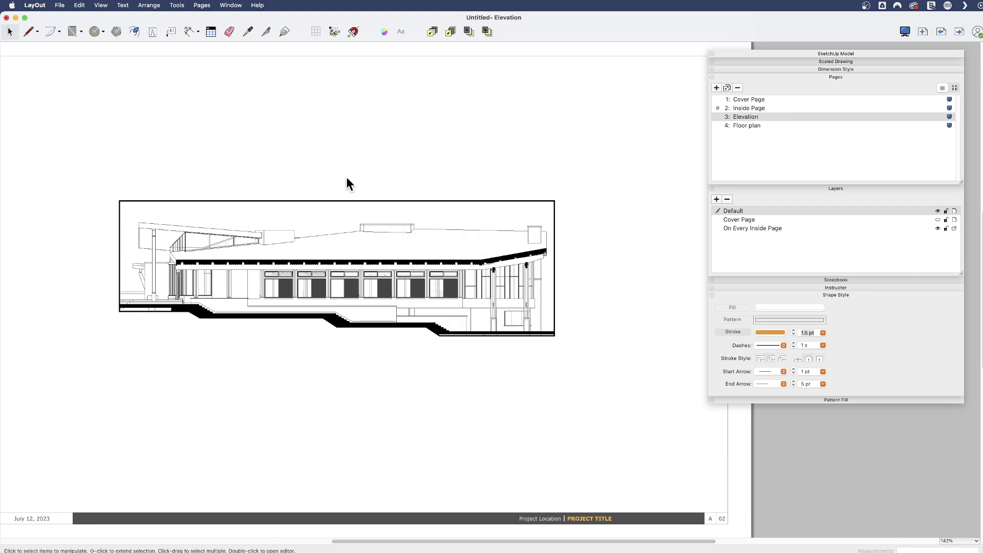
{"action": "key", "text": "super+a"}
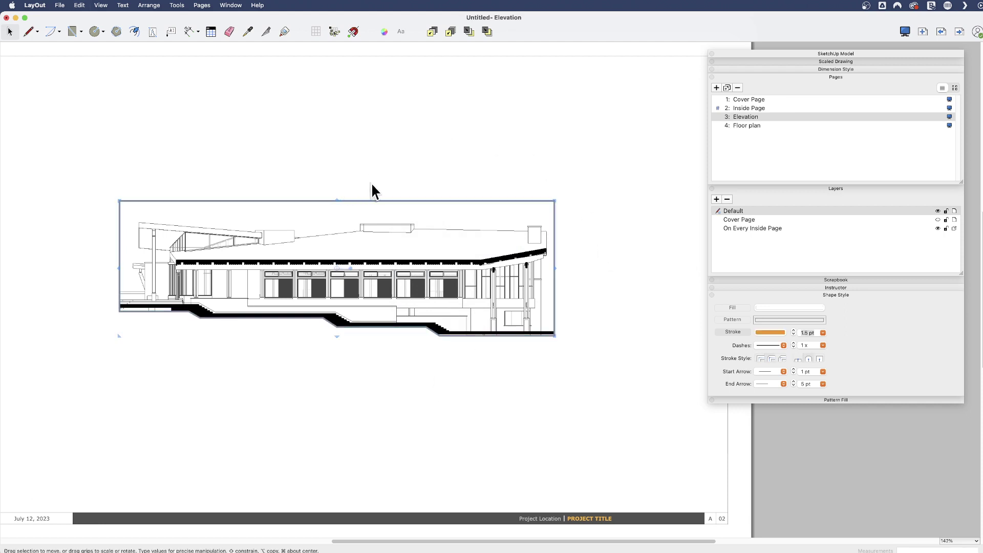
{"action": "left_click_drag", "start_coordinate": [385, 205], "coordinate": [422, 61]}
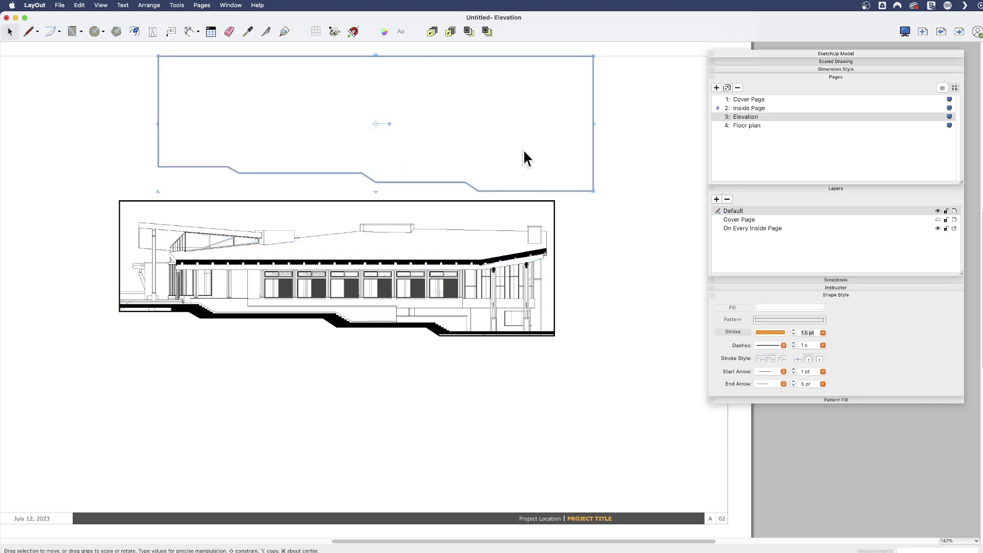
{"action": "left_click", "coordinate": [558, 217]}
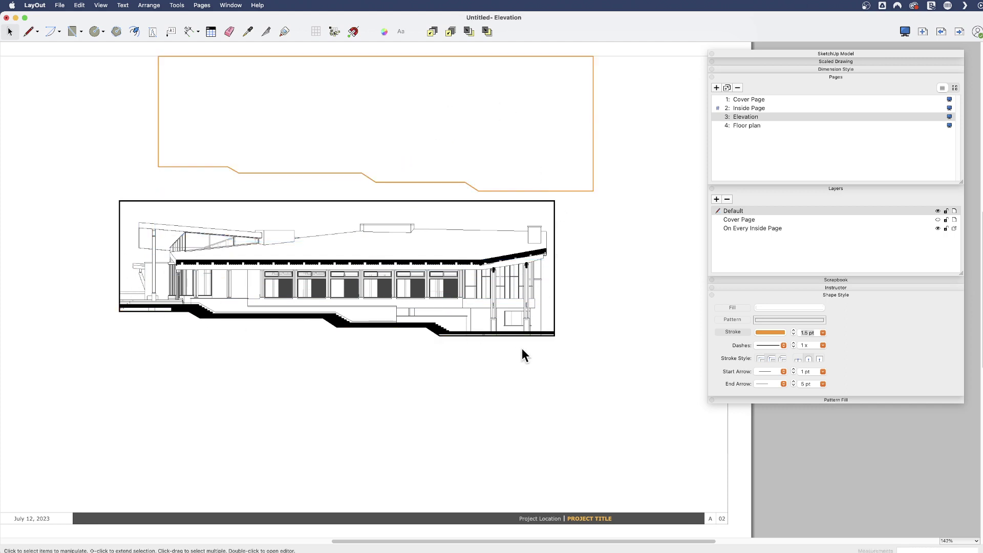
Turn off the clipped elevation's black border stroke.
{"action": "left_click", "coordinate": [506, 201]}
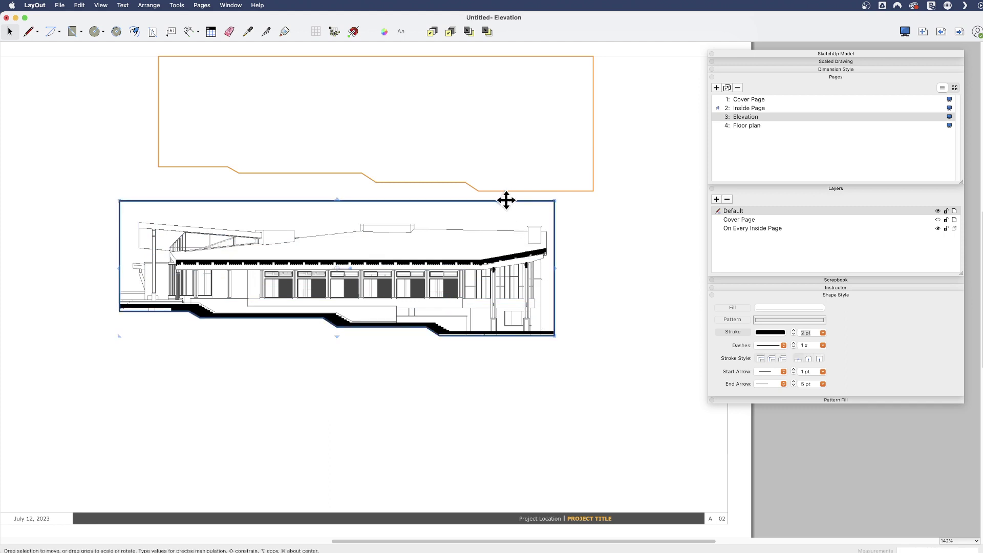
{"action": "left_click", "coordinate": [728, 332]}
{"action": "left_click", "coordinate": [594, 302]}
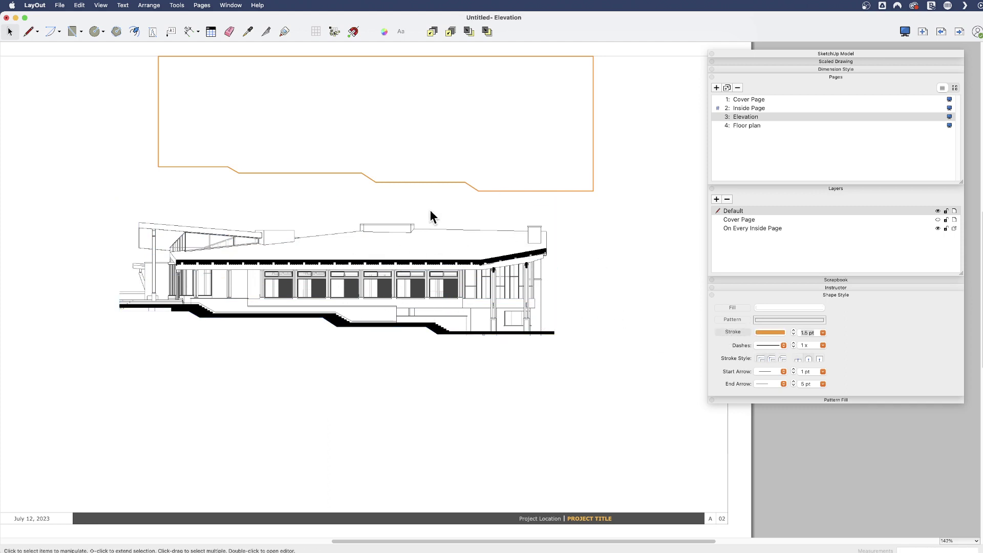
Split the outline at its two upper corners and delete the top part.
{"action": "left_click", "coordinate": [266, 32]}
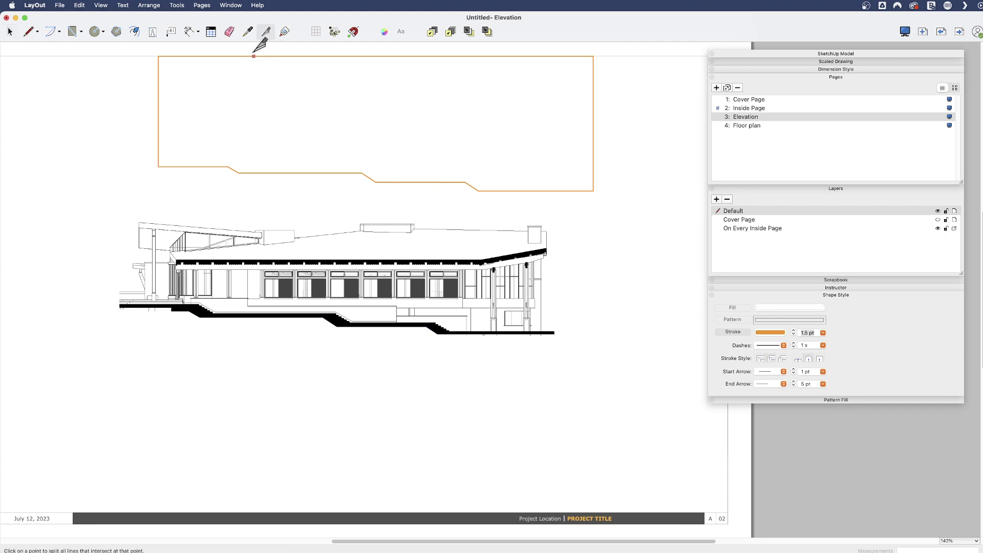
{"action": "left_click", "coordinate": [158, 167]}
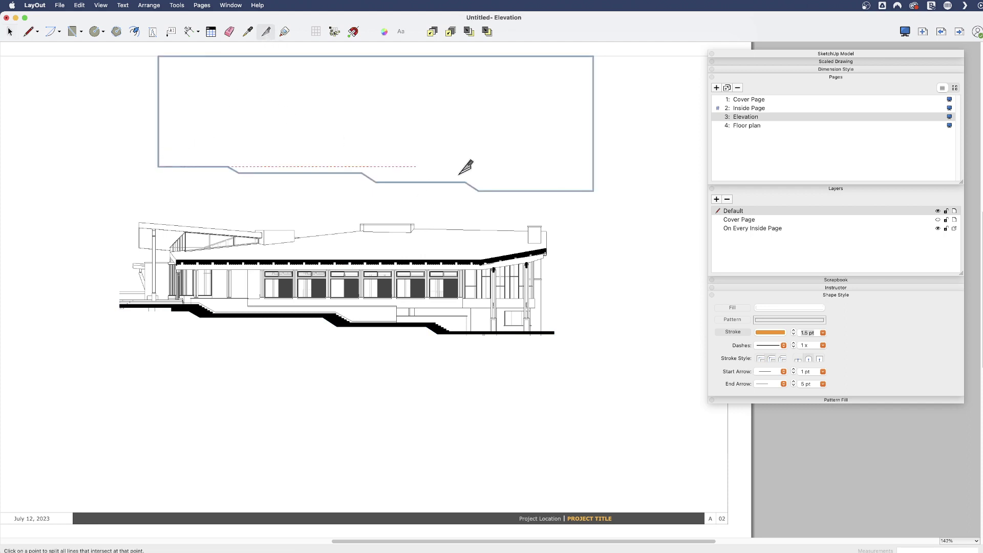
{"action": "left_click", "coordinate": [592, 191]}
{"action": "key", "text": "space"}
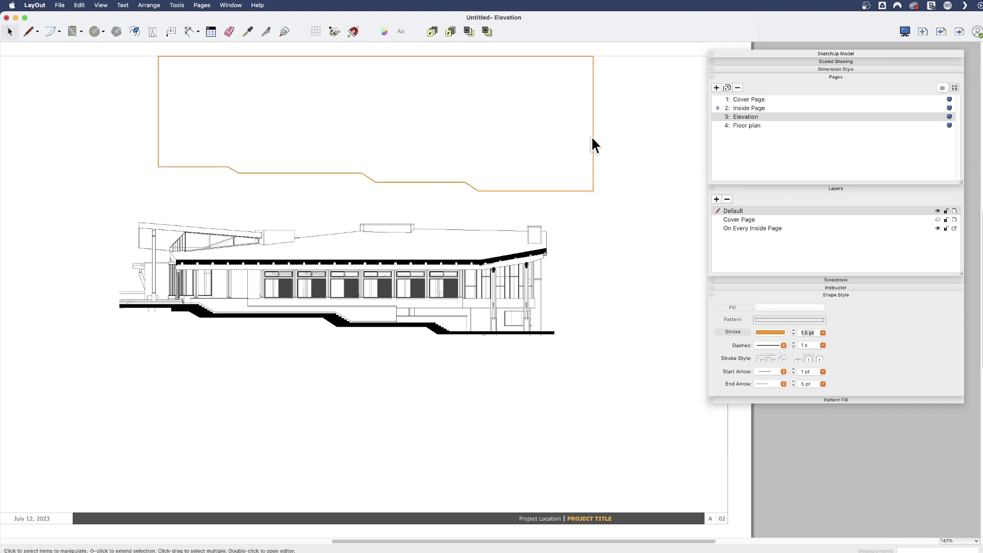
{"action": "left_click", "coordinate": [593, 136]}
{"action": "key", "text": "Delete"}
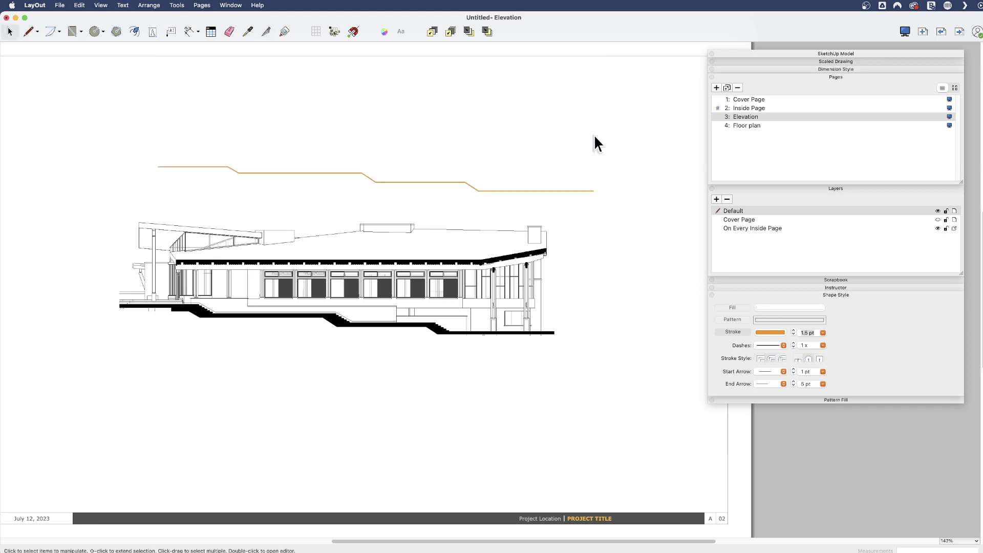
Stretch the remaining stepped line's right and left endpoints outward.
{"action": "left_click", "coordinate": [585, 190]}
{"action": "double_click", "coordinate": [584, 190]}
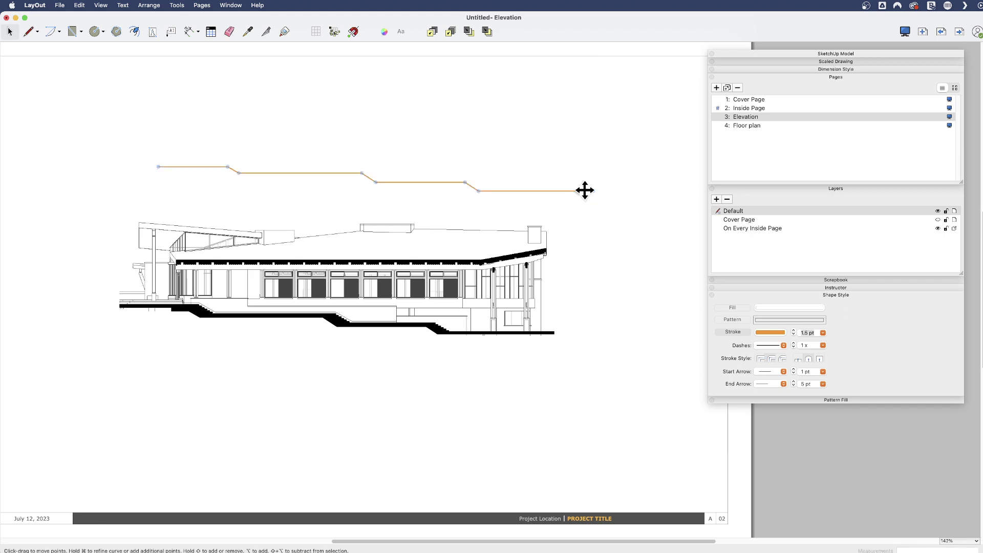
{"action": "left_click_drag", "start_coordinate": [585, 190], "coordinate": [610, 191]}
{"action": "left_click_drag", "start_coordinate": [159, 167], "coordinate": [125, 167]}
Give the stepped line a black Licorice stroke 5 pt wide.
{"action": "left_click", "coordinate": [122, 137]}
{"action": "left_click", "coordinate": [208, 167]}
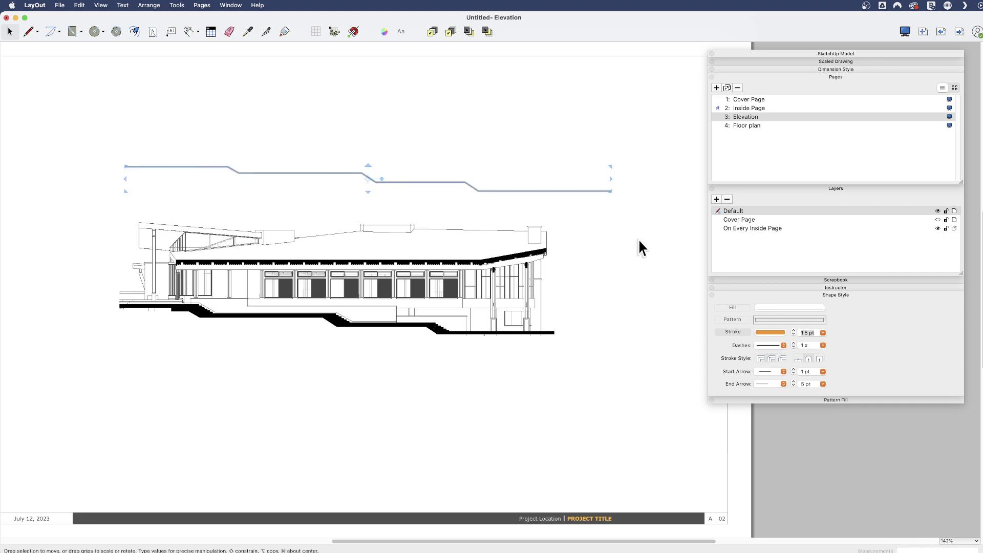
{"action": "left_click", "coordinate": [768, 334]}
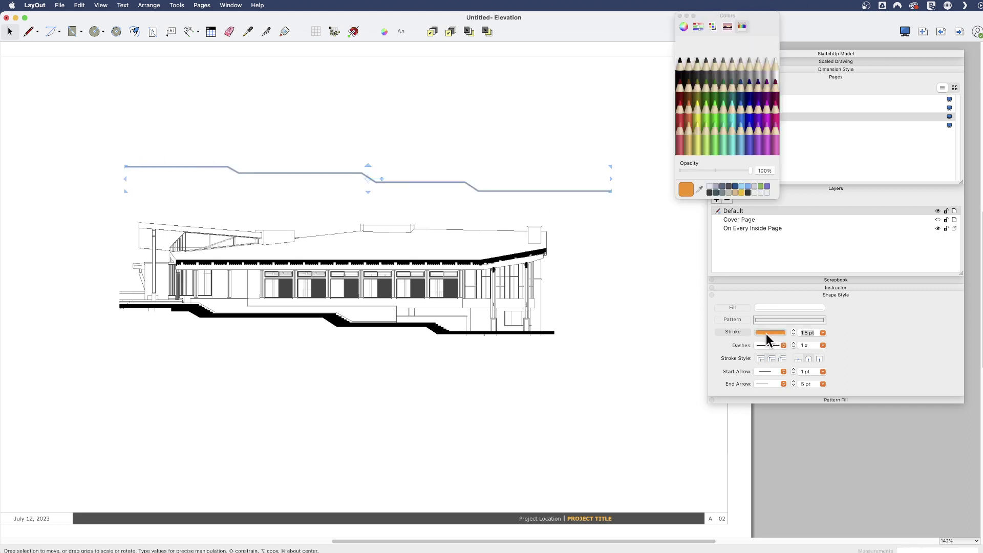
{"action": "left_click", "coordinate": [680, 66]}
{"action": "left_click", "coordinate": [822, 333]}
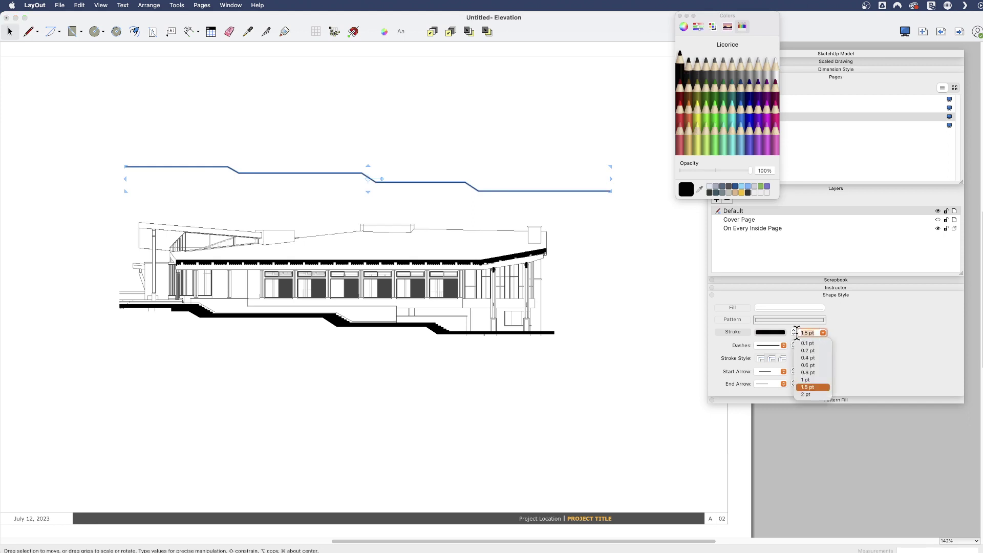
{"action": "type", "text": "5"}
{"action": "key", "text": "Return"}
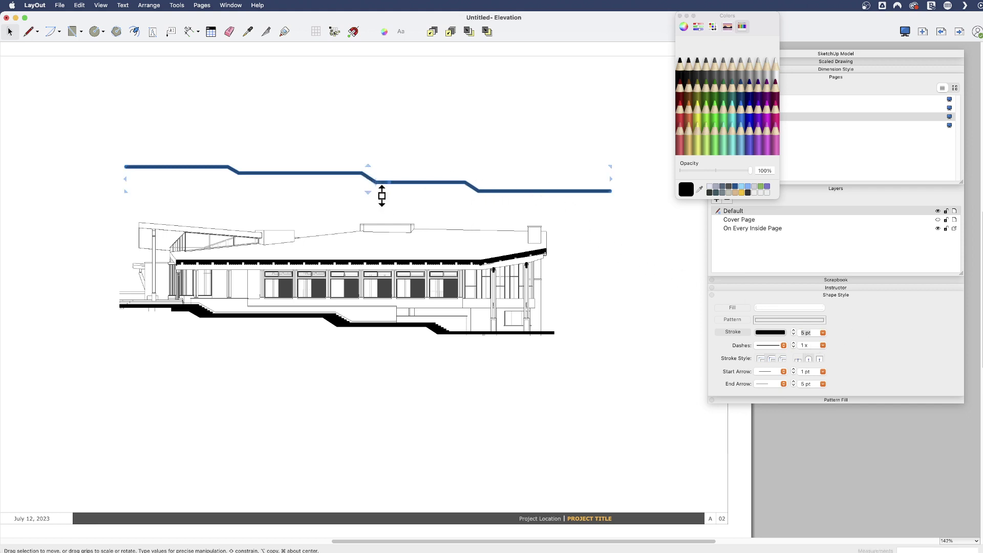
Move the thick line to the building's base, then shift the elevation lower on the page.
{"action": "left_click_drag", "start_coordinate": [425, 182], "coordinate": [386, 328]}
{"action": "left_click", "coordinate": [448, 373]}
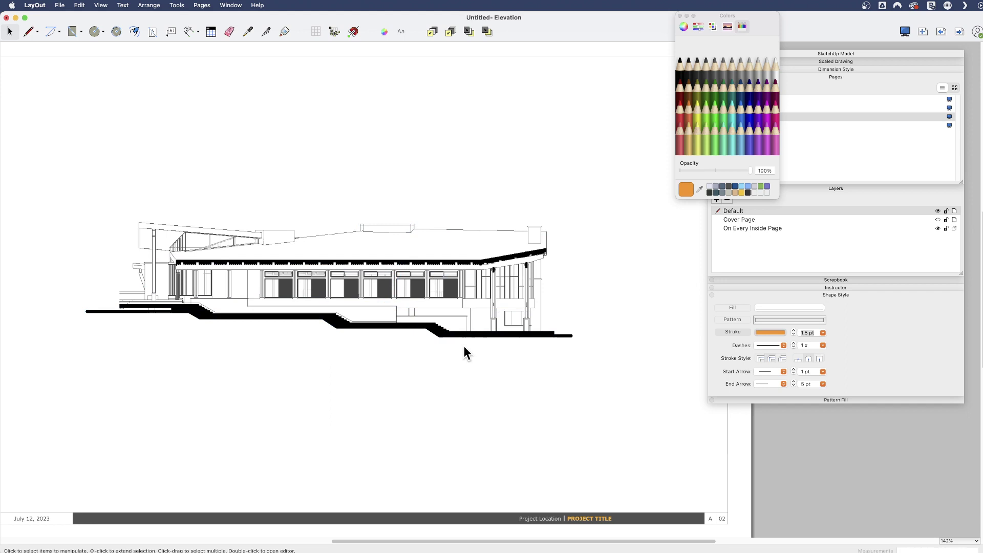
{"action": "scroll", "coordinate": [415, 435], "scroll_direction": "down", "scroll_amount": 2}
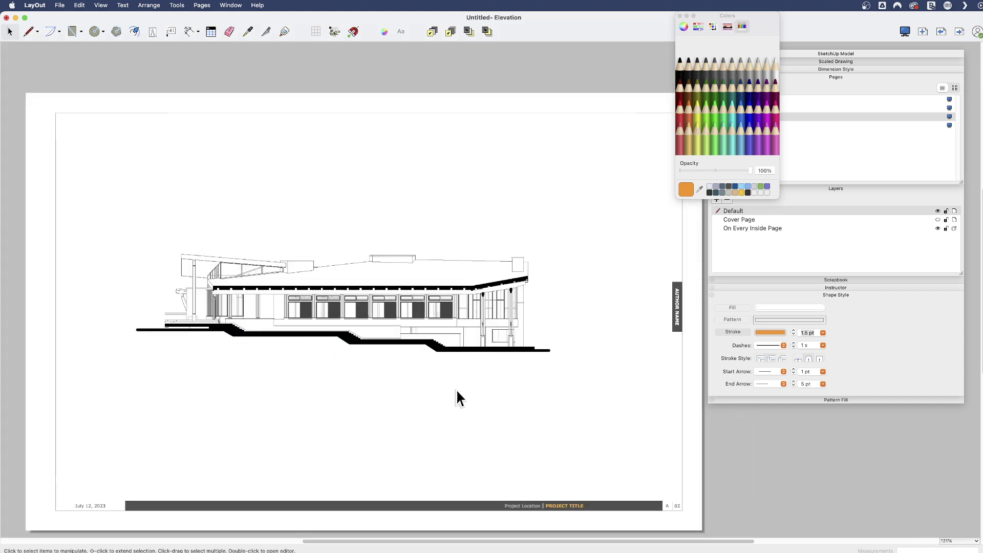
{"action": "left_click", "coordinate": [542, 350]}
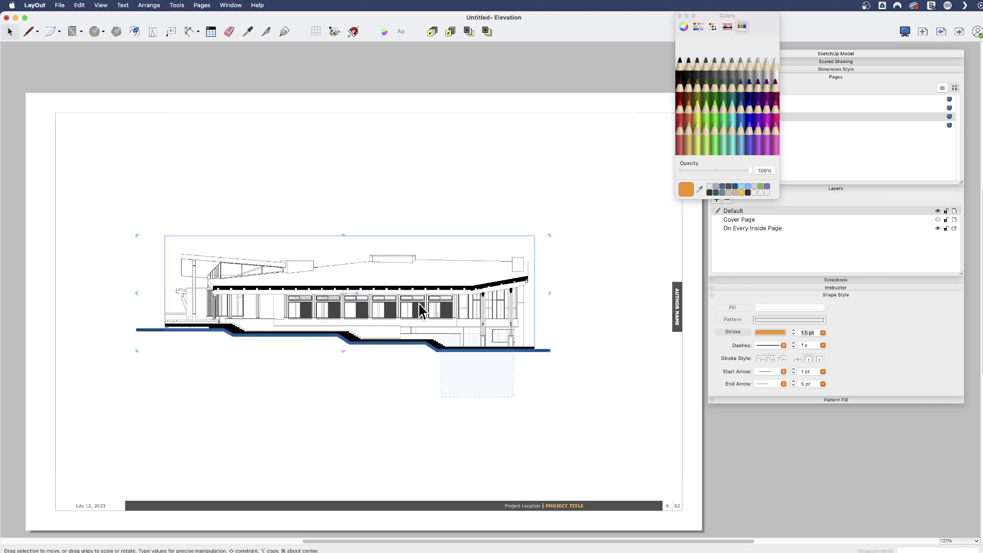
{"action": "left_click_drag", "start_coordinate": [388, 297], "coordinate": [388, 403]}
{"action": "left_click", "coordinate": [570, 313]}
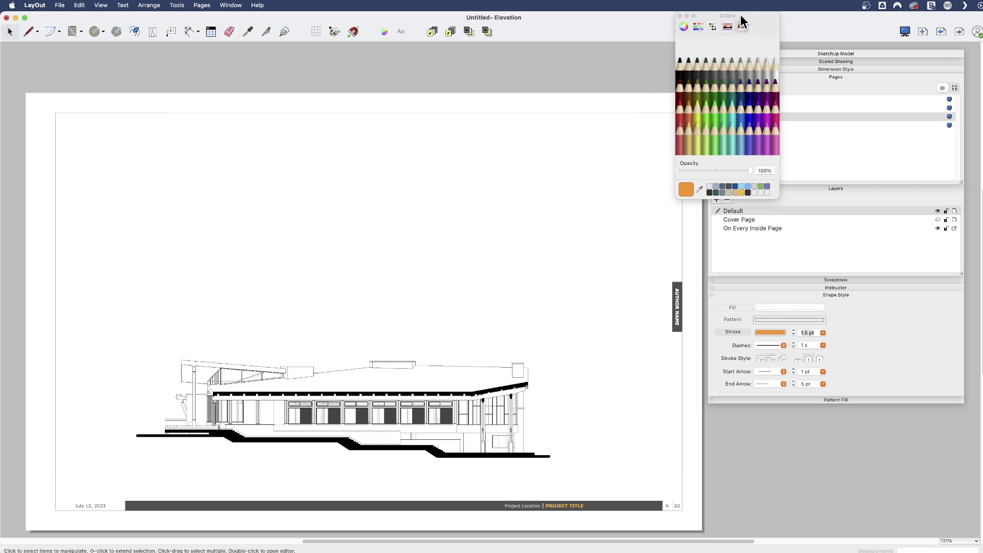
Paste the elevation onto the Floor plan page and move it up the page.
{"action": "left_click", "coordinate": [679, 16]}
{"action": "left_click", "coordinate": [404, 425]}
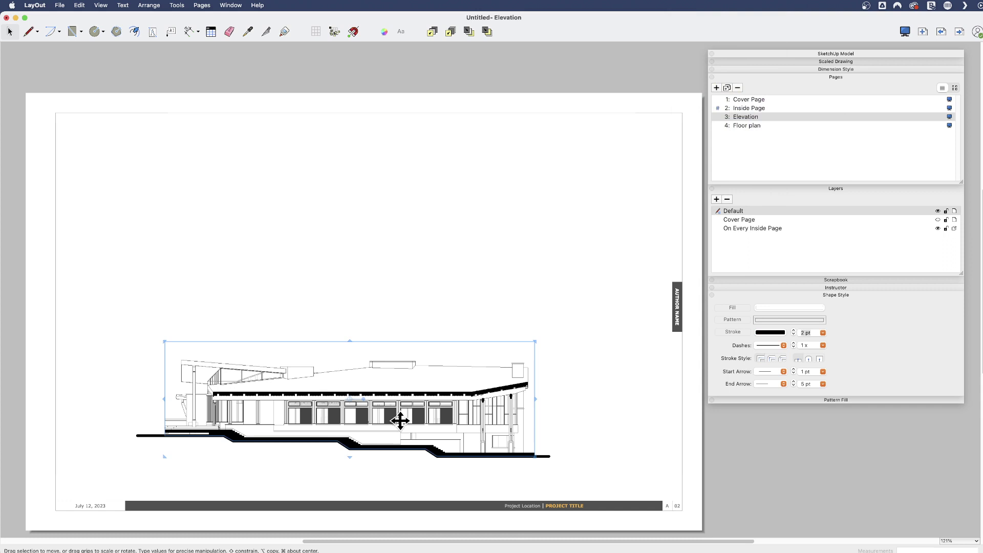
{"action": "left_click", "coordinate": [746, 125]}
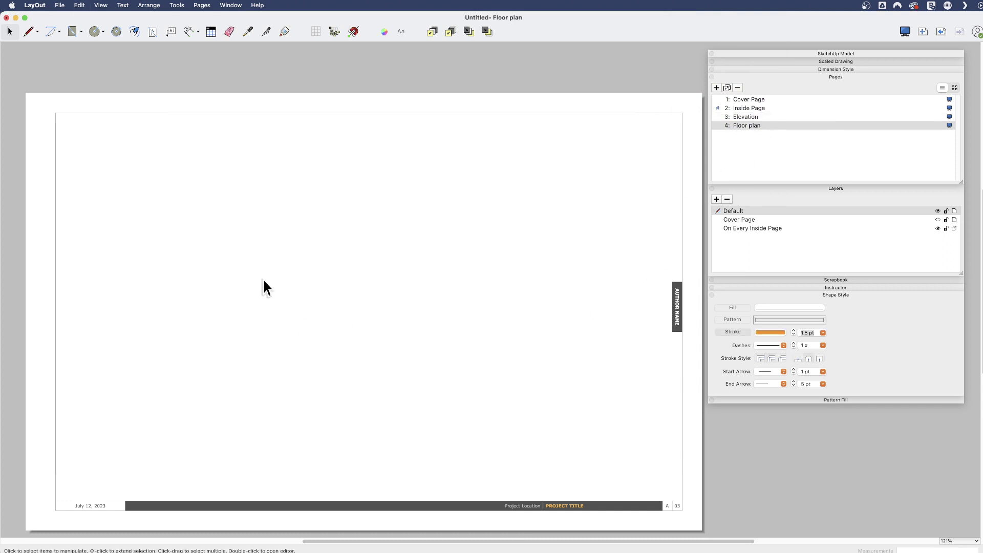
{"action": "key", "text": "super+v"}
{"action": "left_click_drag", "start_coordinate": [332, 376], "coordinate": [291, 230]}
Release the pasted elevation from its clipping mask.
{"action": "left_click", "coordinate": [408, 335]}
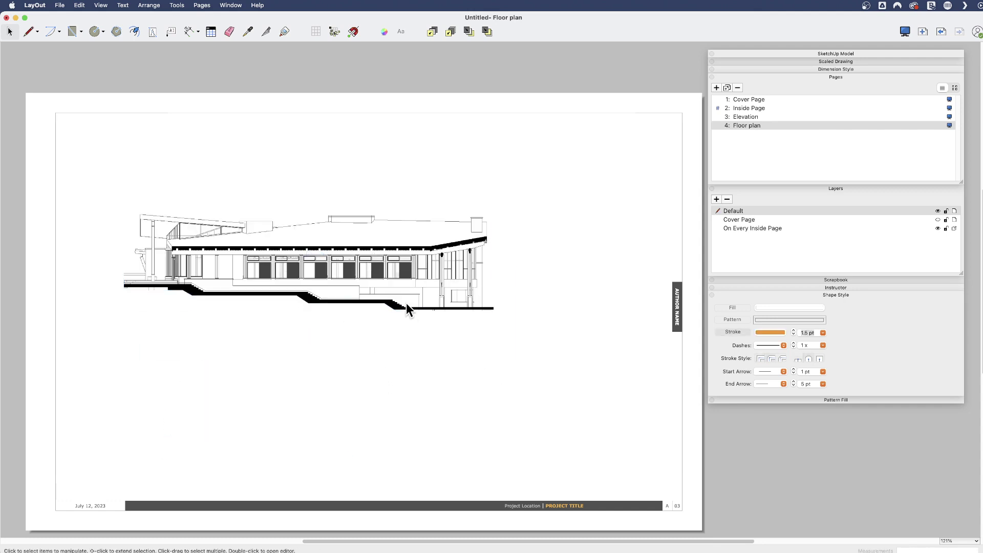
{"action": "left_click", "coordinate": [405, 307]}
{"action": "right_click", "coordinate": [411, 269]}
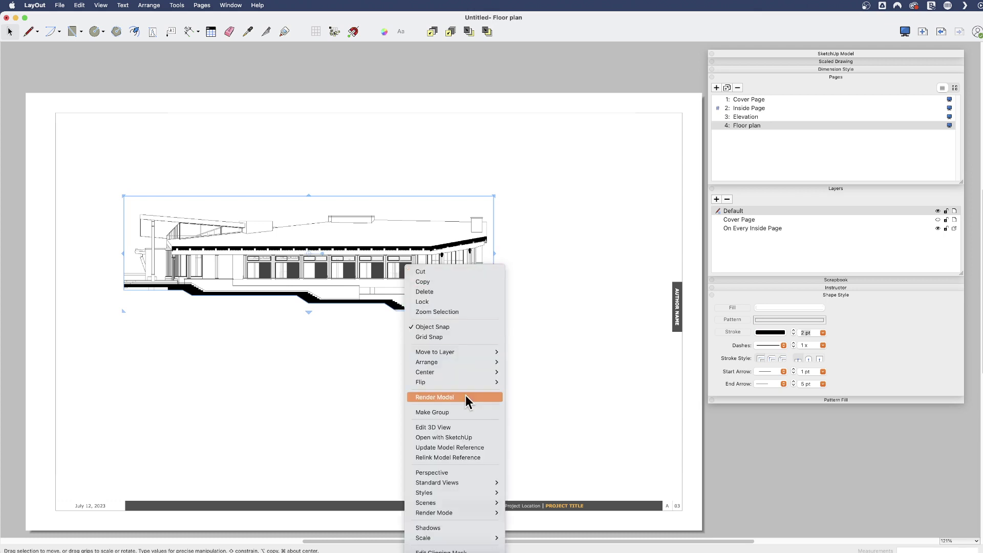
{"action": "left_click", "coordinate": [440, 551]}
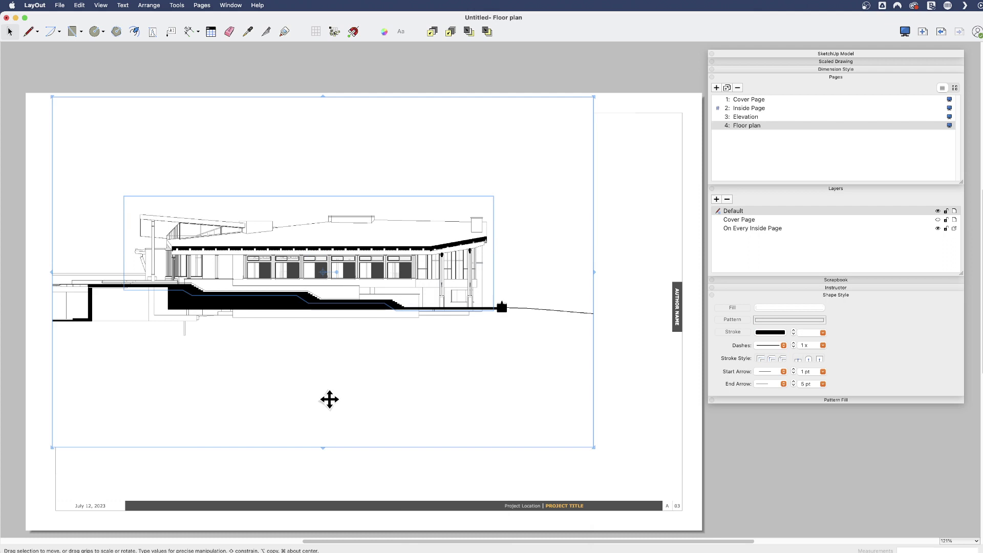
Delete the leftover stepped outline and move the elevation viewport left within the page border.
{"action": "left_click", "coordinate": [651, 392]}
{"action": "left_click", "coordinate": [305, 231]}
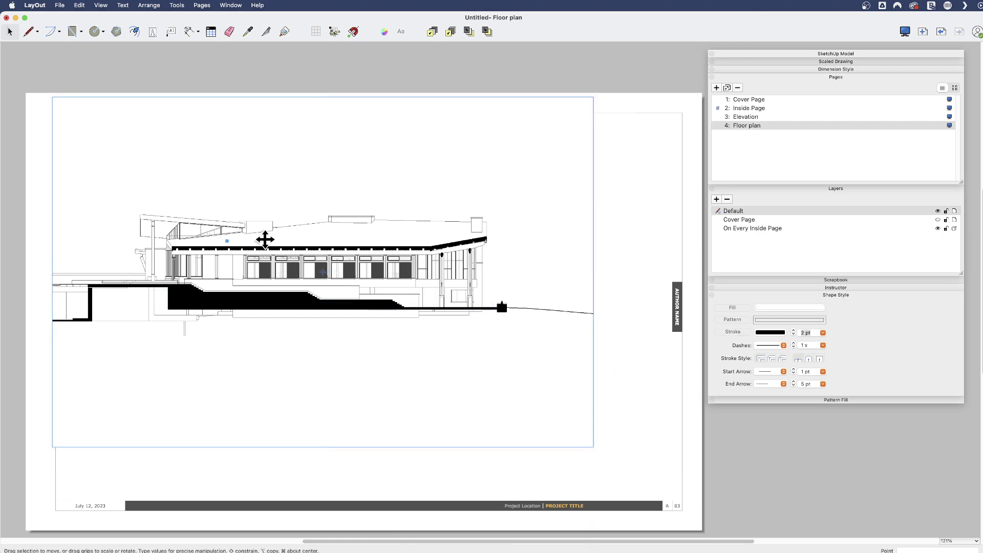
{"action": "left_click_drag", "start_coordinate": [264, 237], "coordinate": [556, 241]}
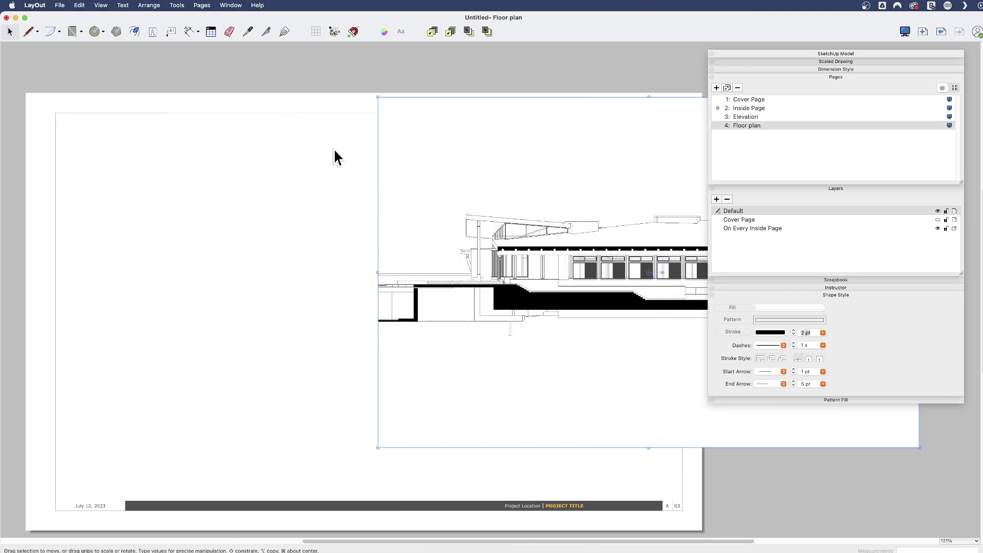
{"action": "left_click_drag", "start_coordinate": [333, 148], "coordinate": [227, 340]}
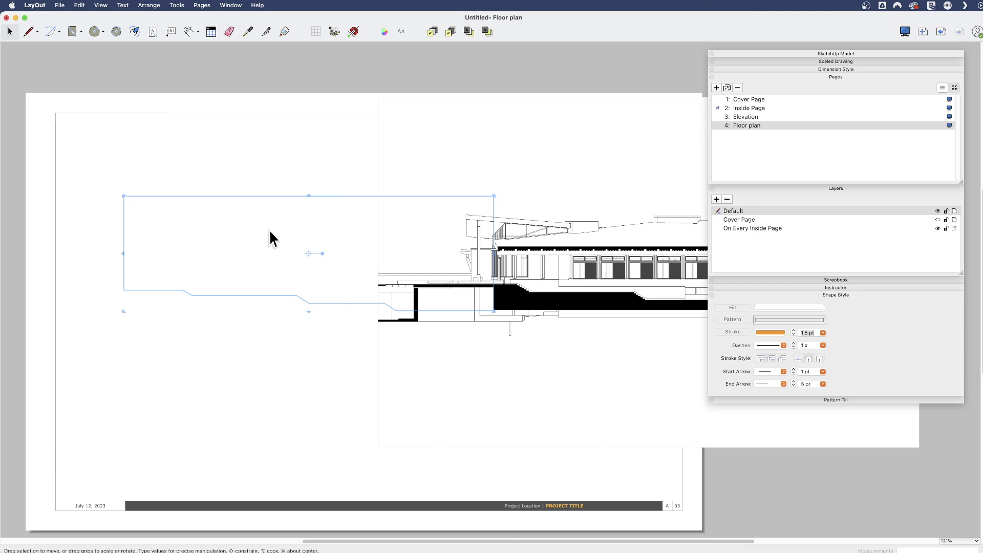
{"action": "key", "text": "Delete"}
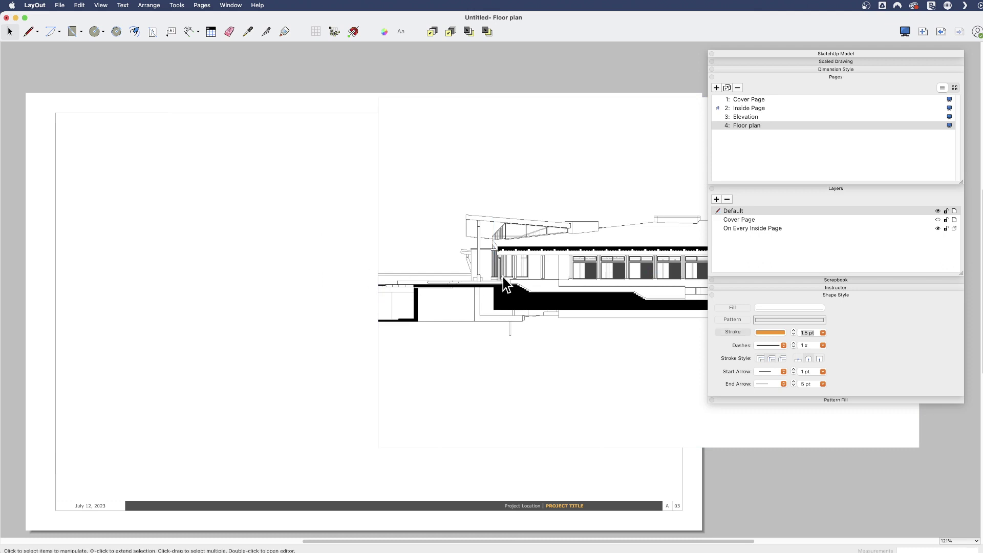
{"action": "left_click", "coordinate": [526, 292]}
{"action": "mouse_move", "coordinate": [546, 281]}
{"action": "left_mouse_down"}
{"action": "mouse_move", "coordinate": [314, 279]}
{"action": "mouse_move", "coordinate": [253, 304]}
{"action": "left_mouse_up"}
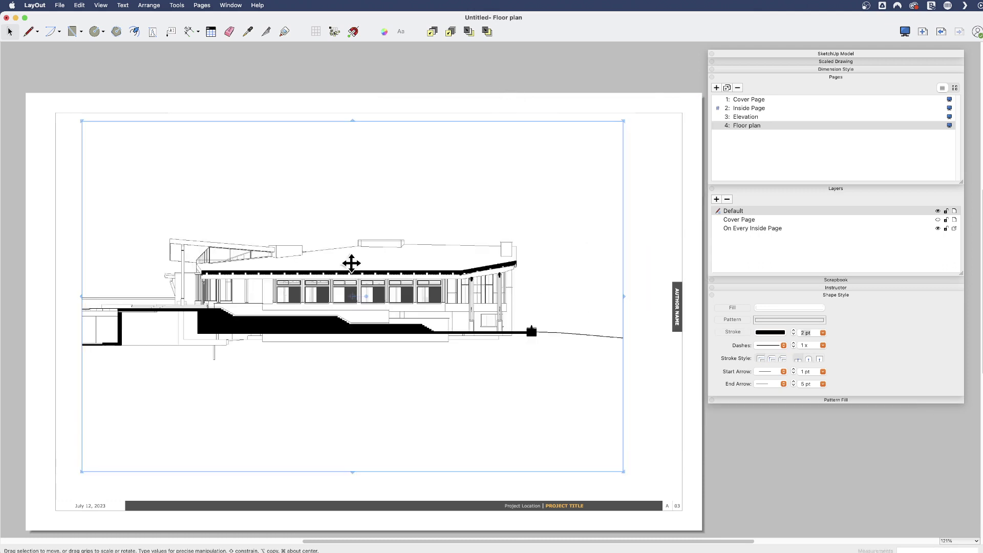
Switch the Floor plan page viewport to the Floor Plan scene.
{"action": "left_click", "coordinate": [818, 54]}
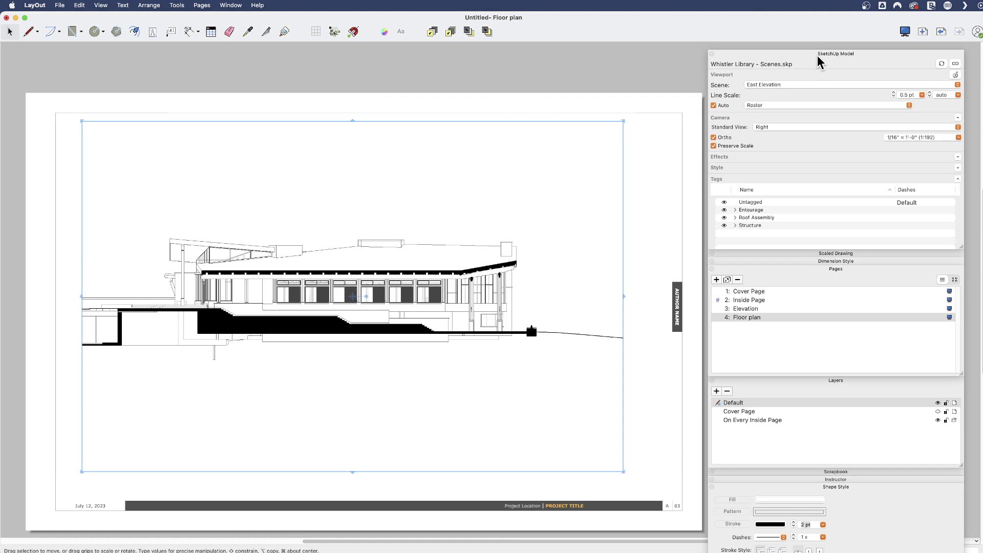
{"action": "left_click", "coordinate": [806, 88]}
{"action": "left_click", "coordinate": [794, 101]}
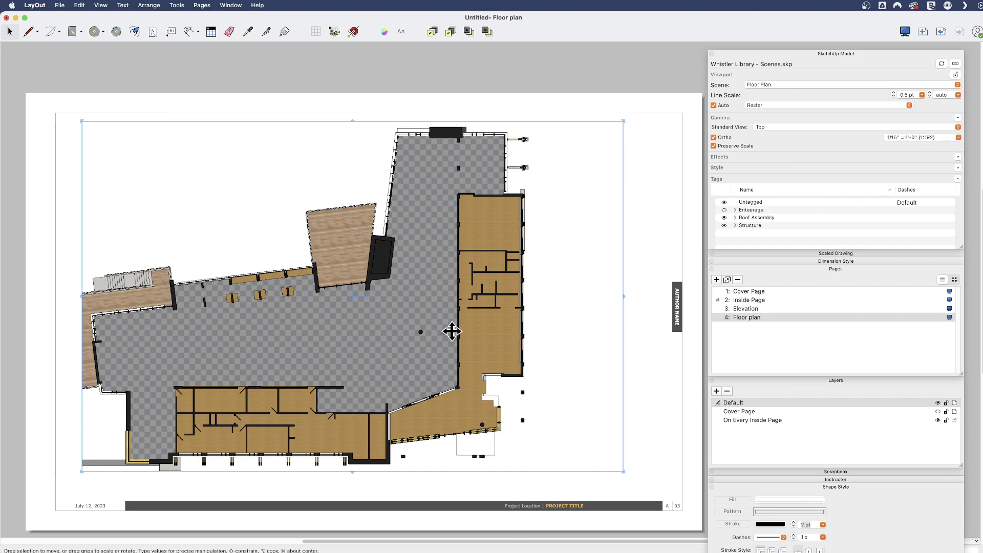
Shift the floor plan viewport right and extend its left edge to the page margin.
{"action": "left_click_drag", "start_coordinate": [346, 325], "coordinate": [394, 325]}
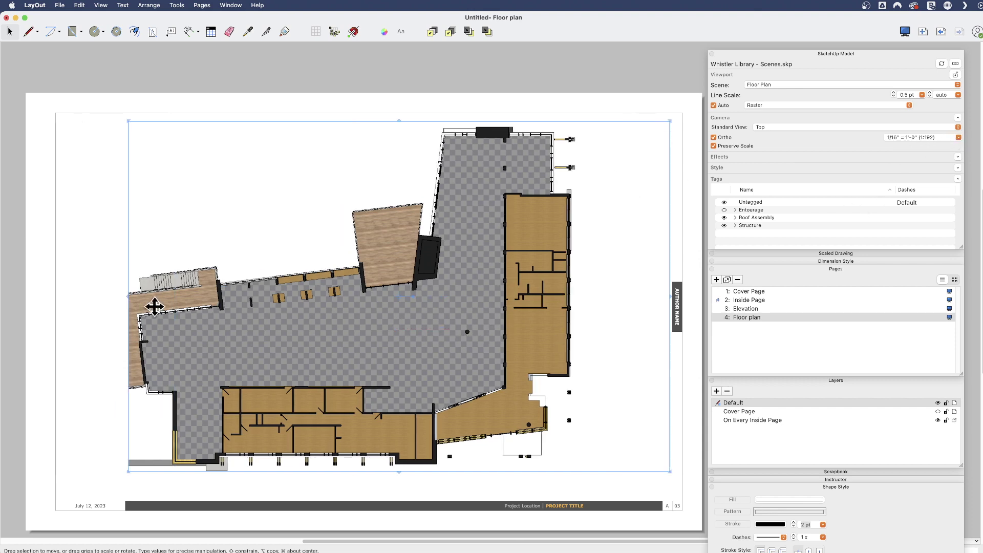
{"action": "left_click_drag", "start_coordinate": [115, 295], "coordinate": [56, 297]}
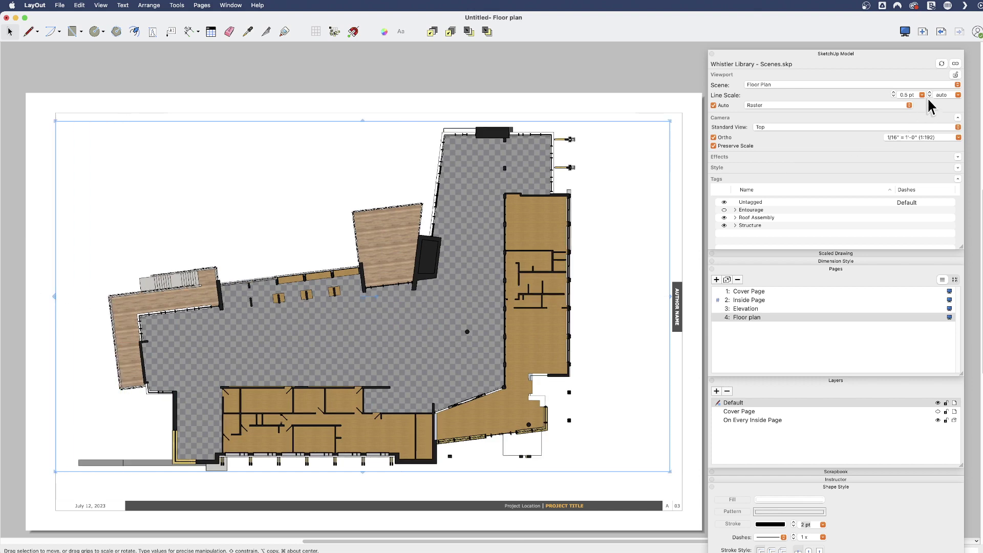
{"action": "left_click", "coordinate": [289, 86]}
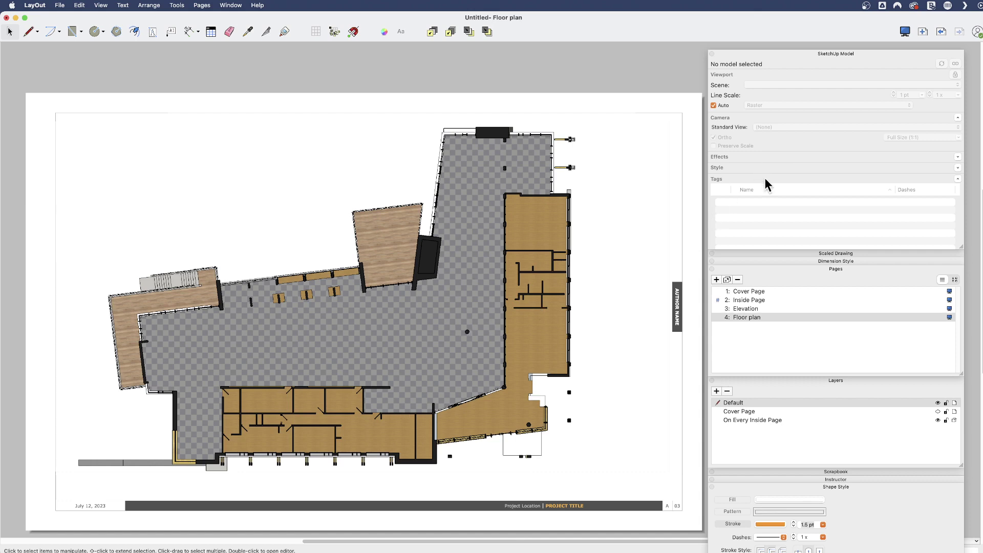
Duplicate the floor plan page and rename the copy 'Roof plan'.
{"action": "left_click", "coordinate": [727, 279]}
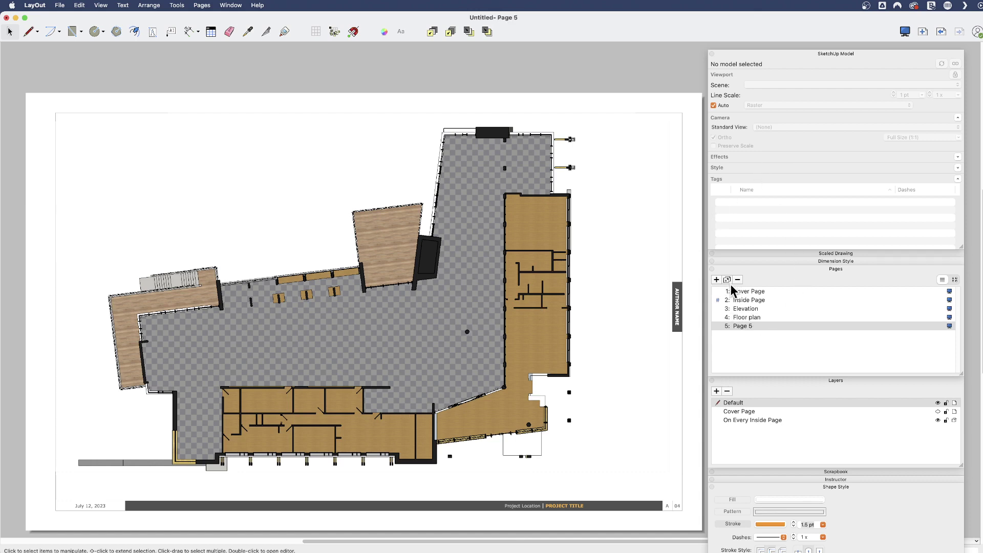
{"action": "double_click", "coordinate": [748, 326]}
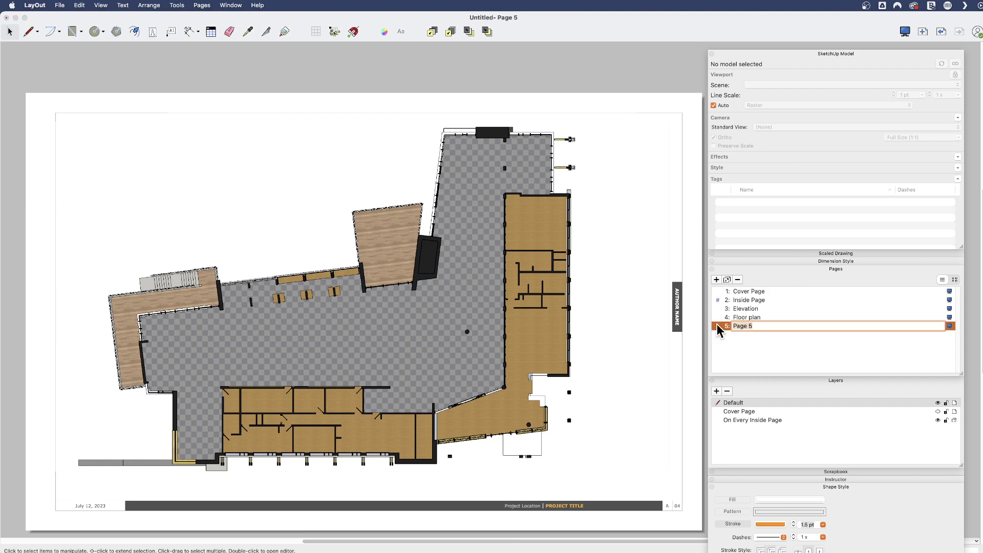
{"action": "type", "text": "Roof plan"}
{"action": "key", "text": "Return"}
{"action": "left_click", "coordinate": [467, 325]}
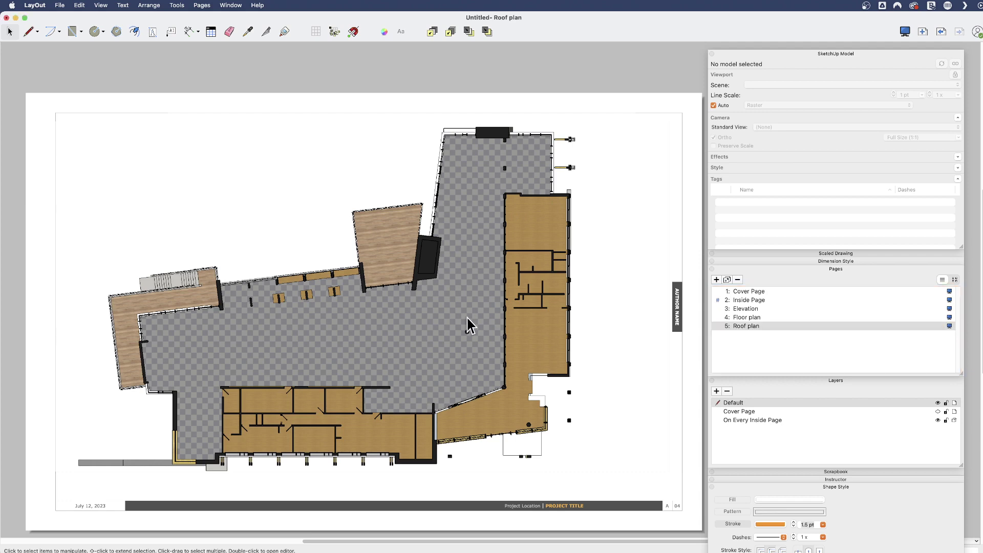
Give the Roof plan viewport the in-model style Floor Plan - sections OFF to show the roof.
{"action": "left_click", "coordinate": [480, 310]}
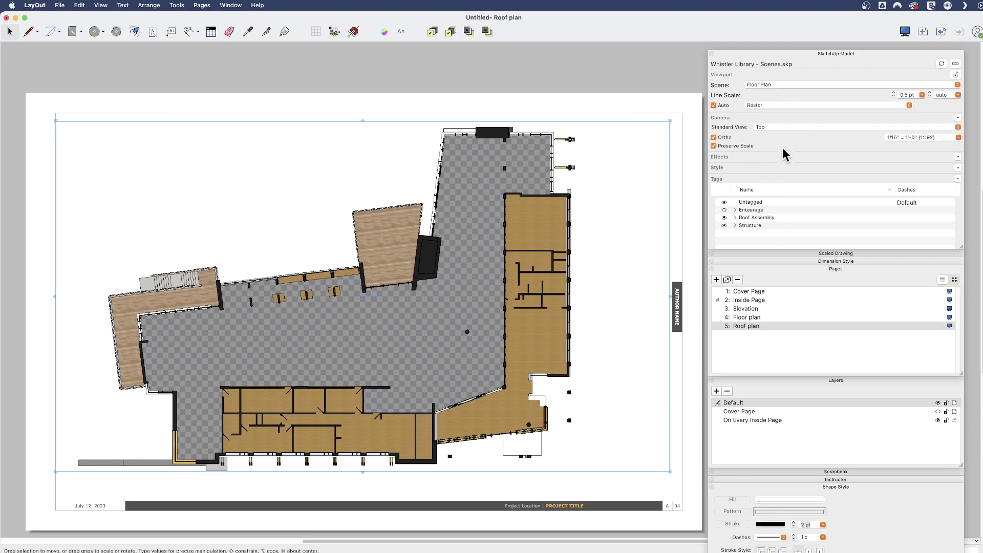
{"action": "left_click", "coordinate": [812, 268]}
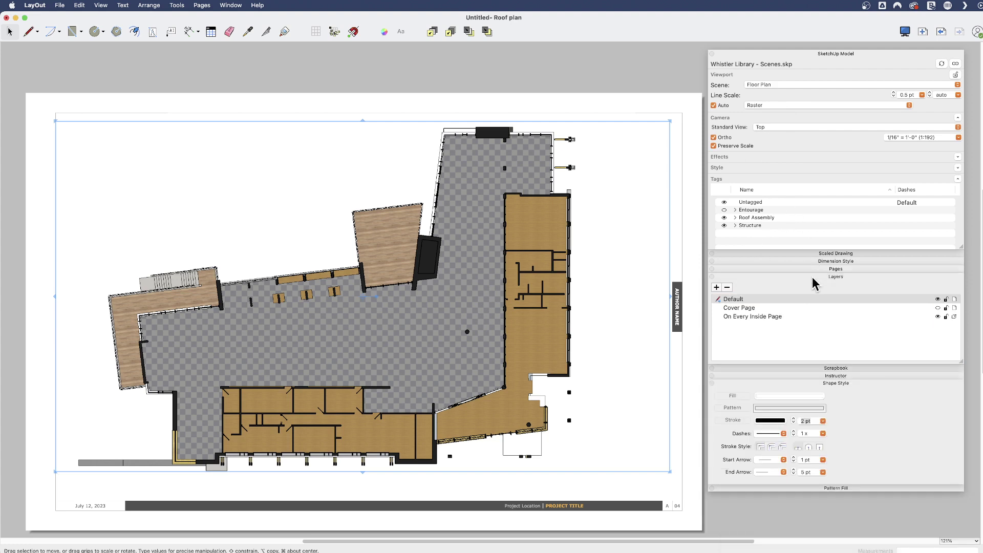
{"action": "left_click", "coordinate": [813, 277]}
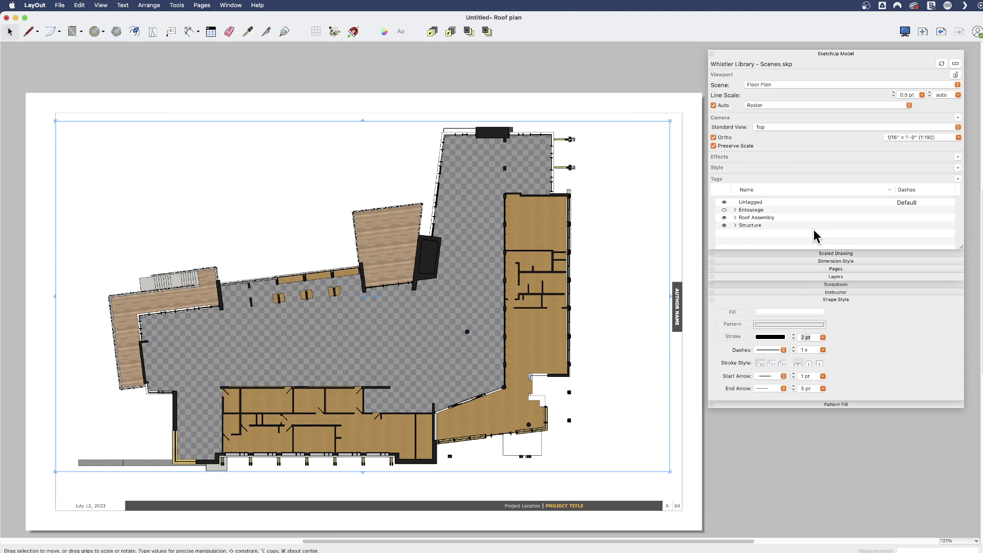
{"action": "left_click", "coordinate": [754, 168]}
{"action": "left_click", "coordinate": [778, 175]}
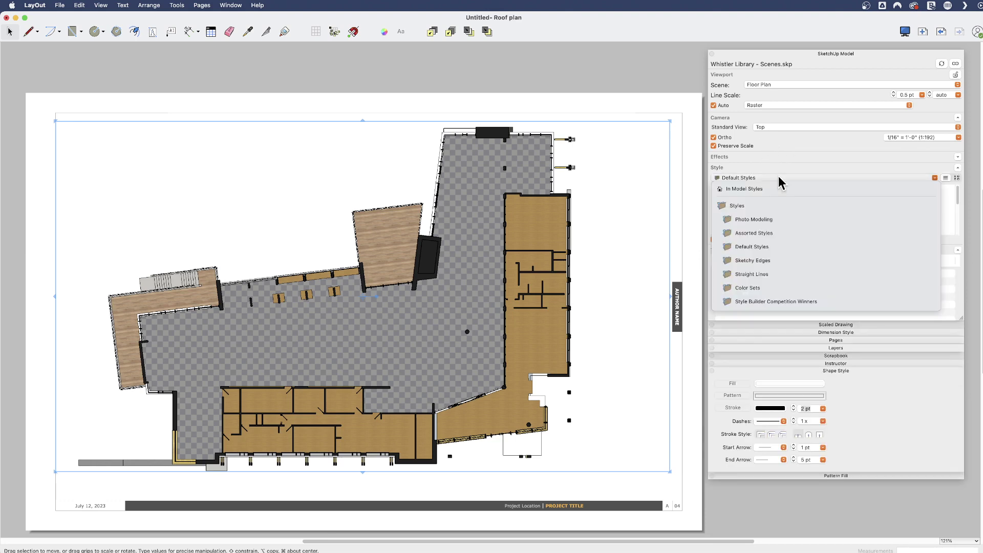
{"action": "left_click", "coordinate": [747, 188]}
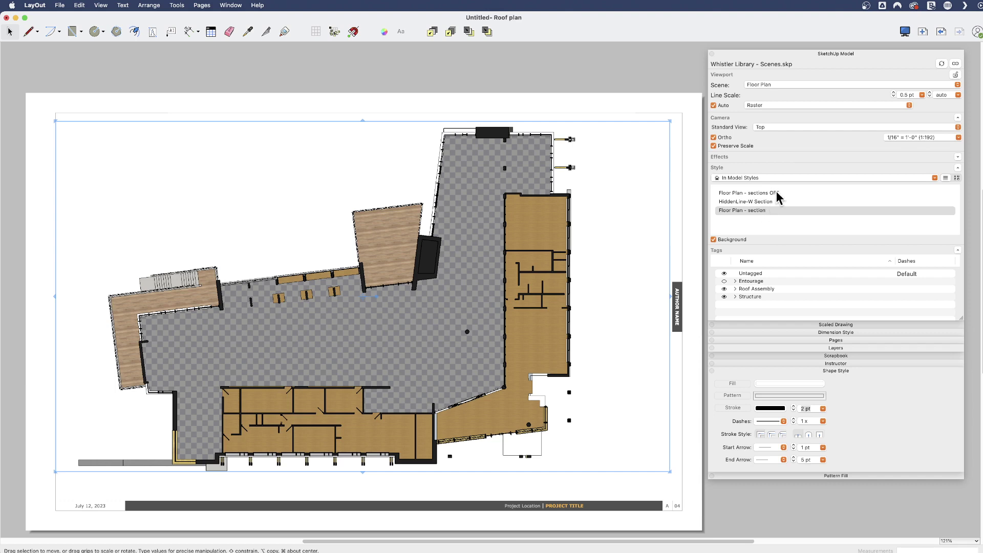
{"action": "left_click", "coordinate": [766, 192]}
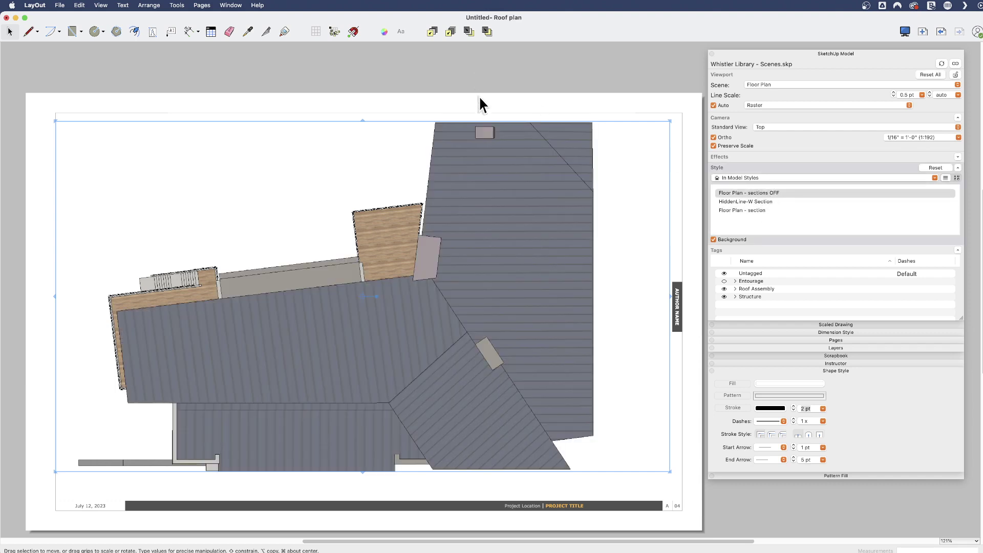
Stretch the roof viewport's top edge up slightly and check its selection.
{"action": "left_click_drag", "start_coordinate": [362, 120], "coordinate": [368, 96]}
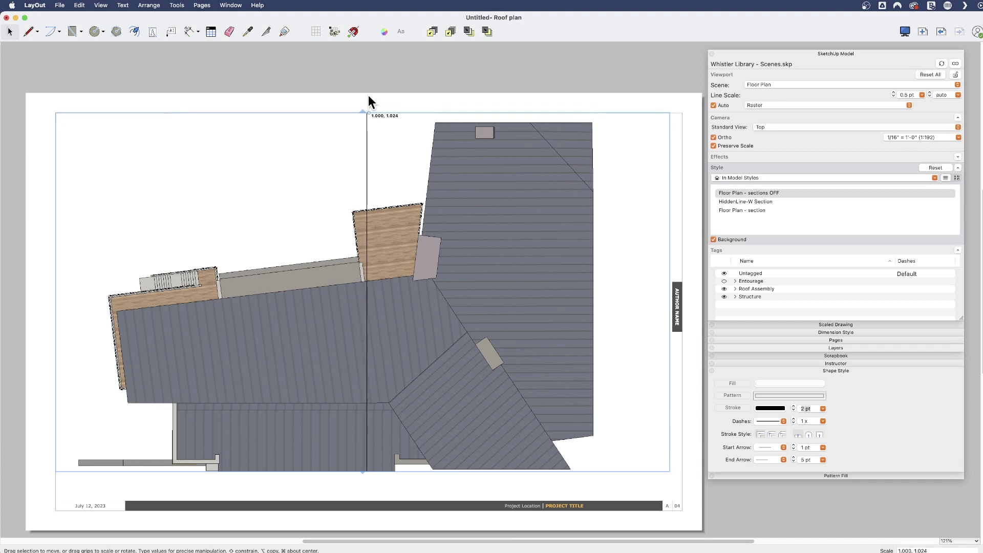
{"action": "left_click", "coordinate": [416, 76]}
{"action": "left_click", "coordinate": [446, 257]}
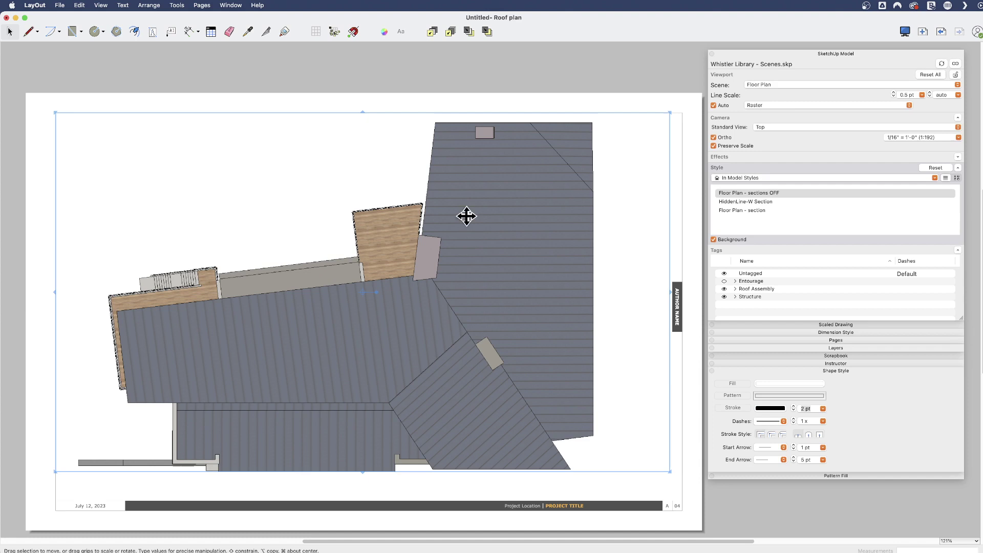
{"action": "left_click", "coordinate": [407, 77]}
{"action": "left_click", "coordinate": [439, 253]}
Collapse the SketchUp Model panel and review the Floor plan and Elevation pages.
{"action": "left_click", "coordinate": [346, 80]}
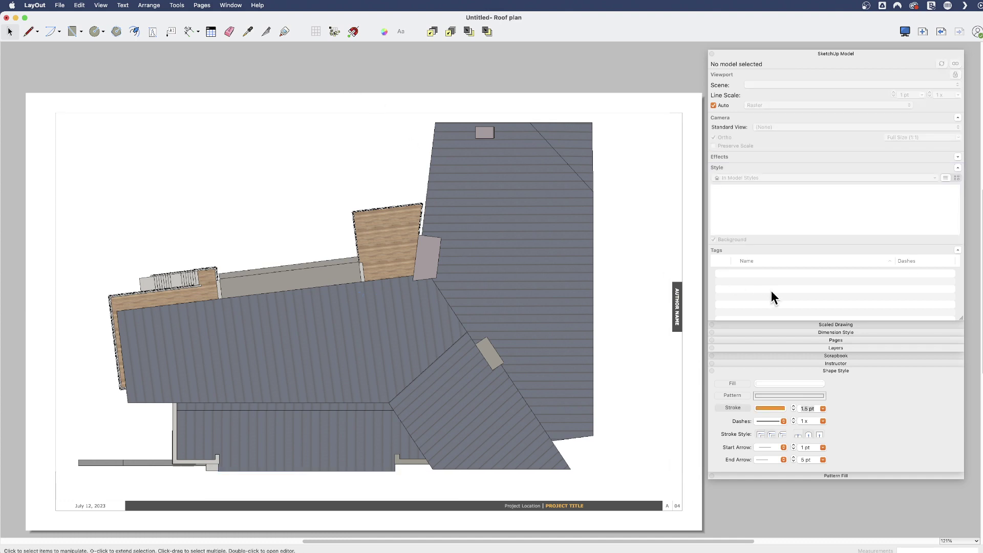
{"action": "left_click", "coordinate": [502, 276]}
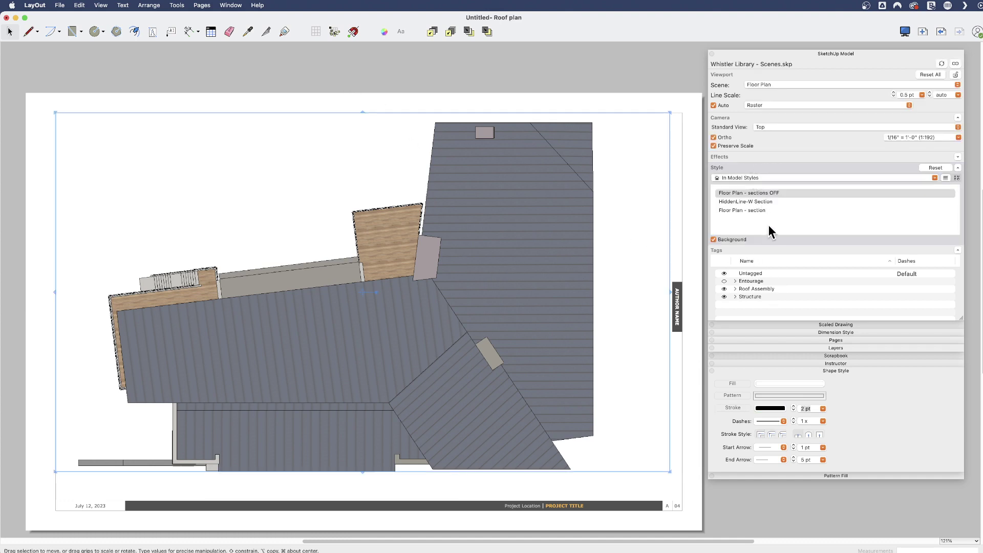
{"action": "left_click", "coordinate": [803, 52]}
{"action": "left_click", "coordinate": [891, 78]}
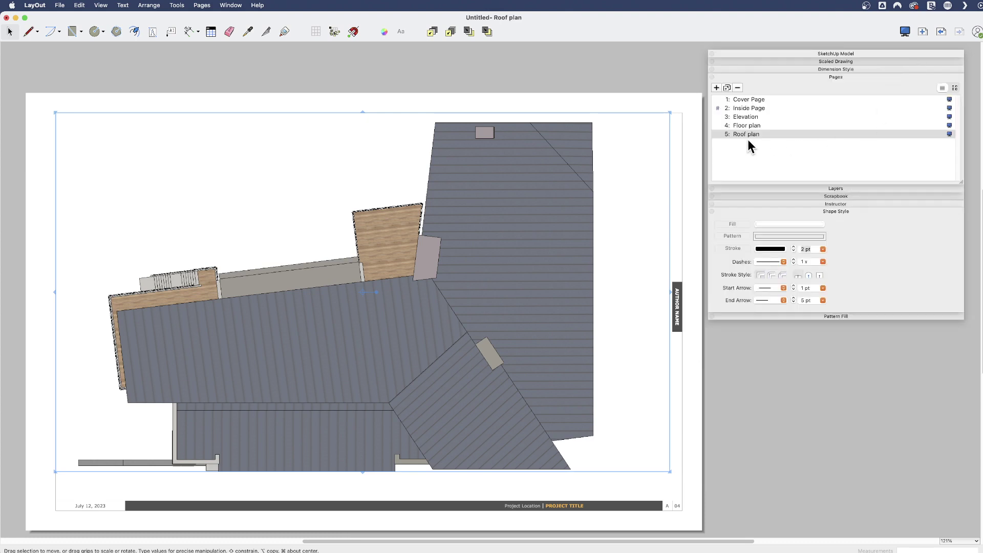
{"action": "left_click", "coordinate": [751, 125]}
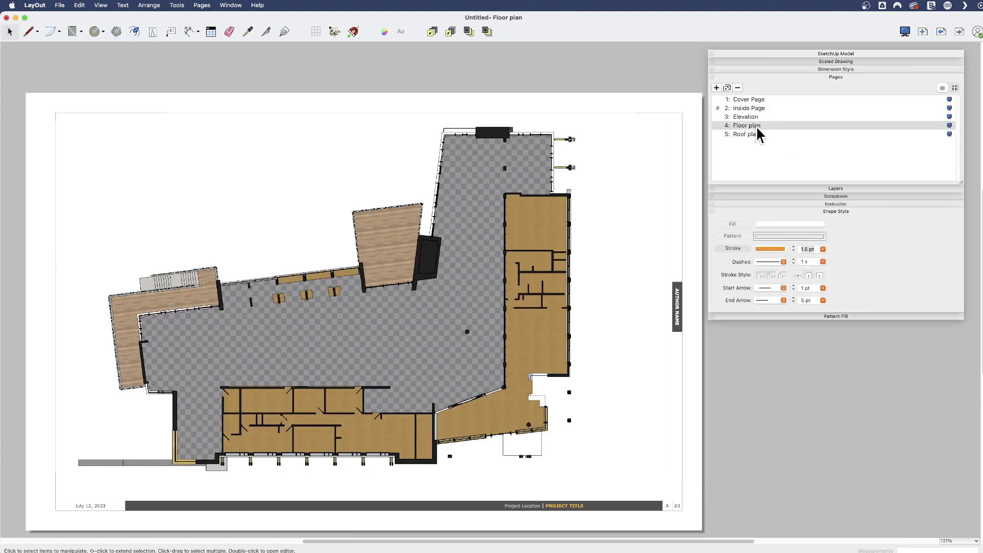
{"action": "left_click", "coordinate": [749, 115]}
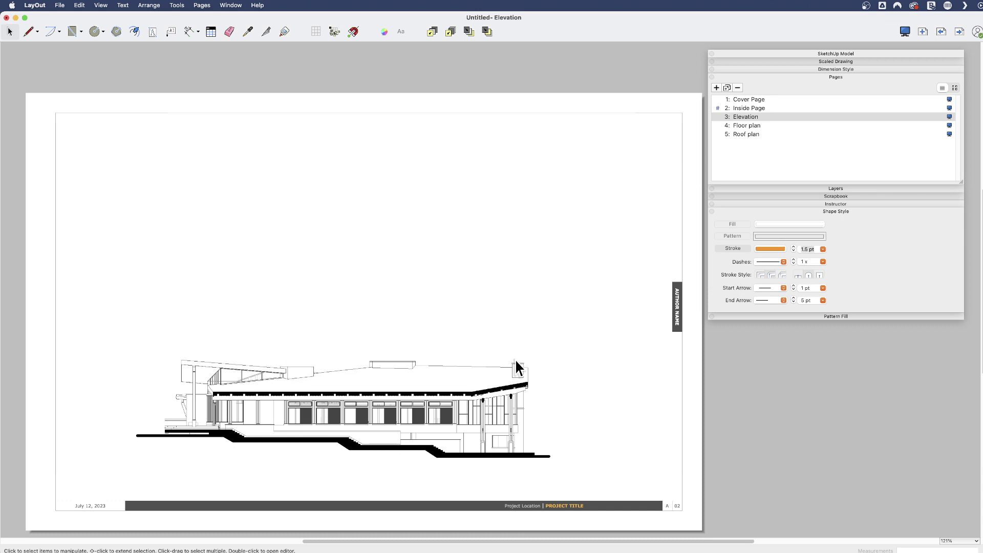
Inspect the elevation viewport's options without changes, then go to the Inside Page.
{"action": "left_click", "coordinate": [427, 385]}
{"action": "right_click", "coordinate": [427, 385]}
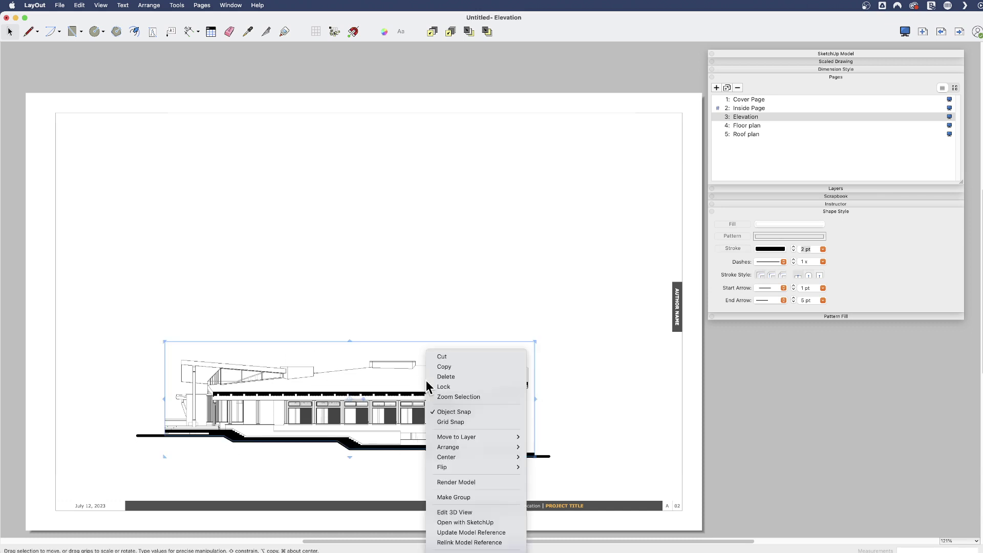
{"action": "left_click", "coordinate": [395, 331]}
{"action": "left_click", "coordinate": [486, 307]}
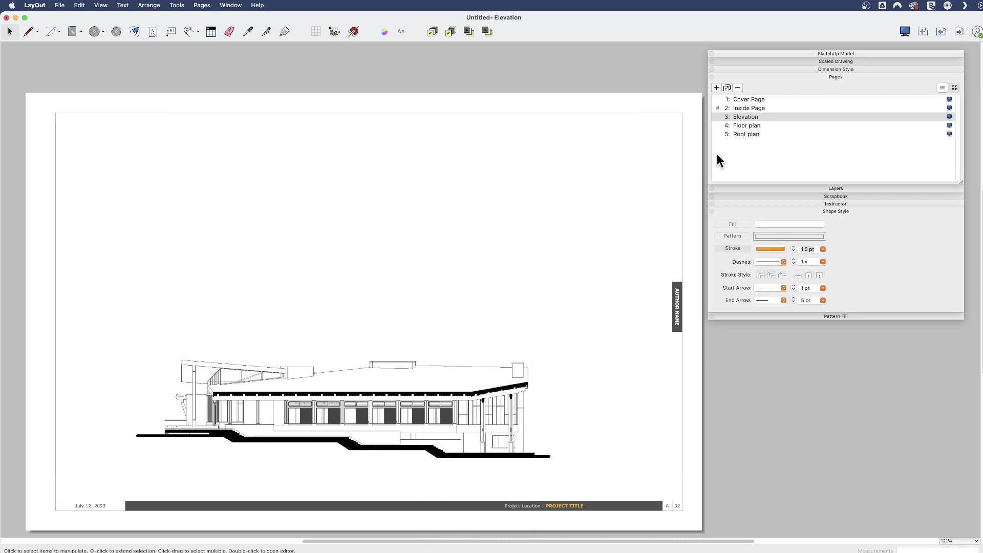
{"action": "left_click", "coordinate": [748, 107]}
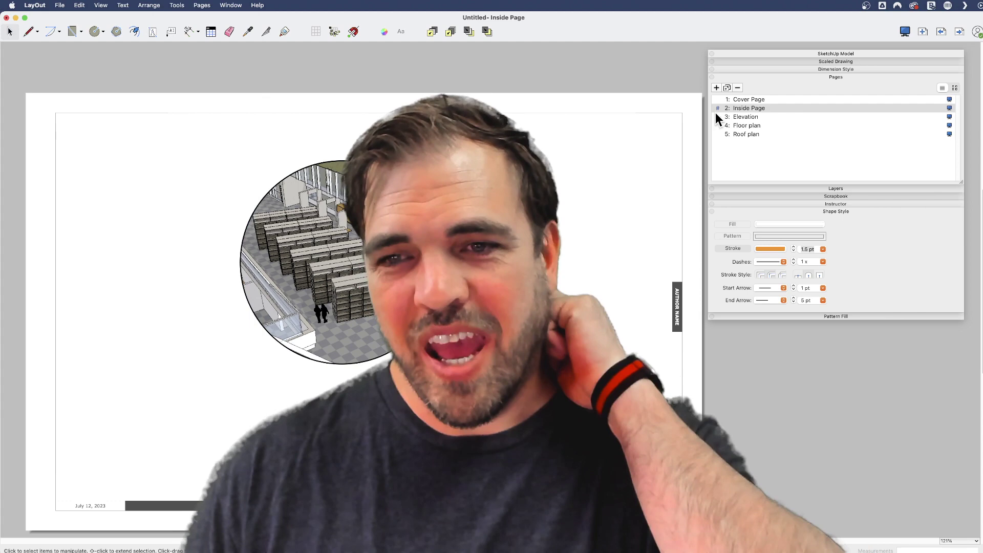
Step through the Elevation, Floor plan and Roof plan pages, ending on Floor plan.
{"action": "left_click", "coordinate": [766, 116]}
{"action": "left_click", "coordinate": [762, 123]}
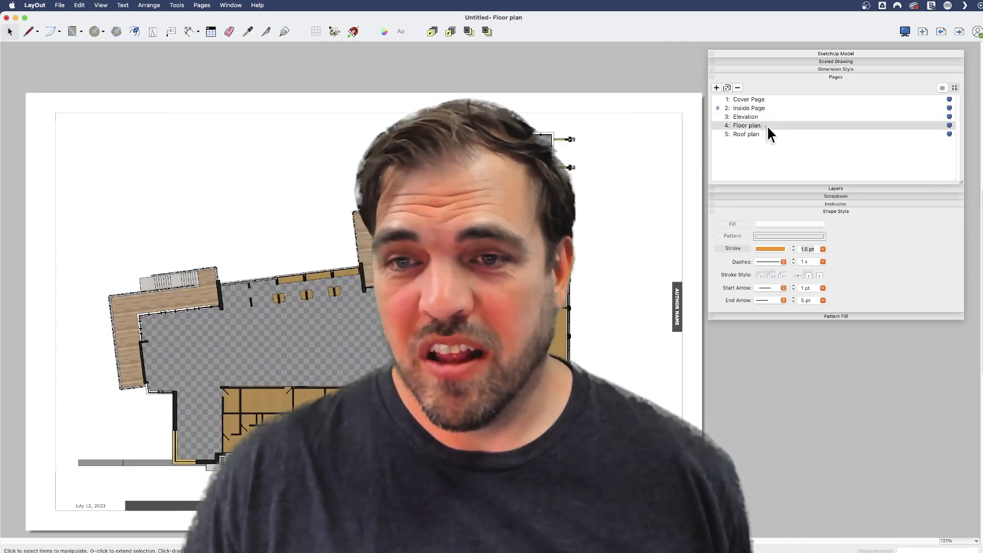
{"action": "left_click", "coordinate": [762, 134]}
{"action": "left_click", "coordinate": [763, 127]}
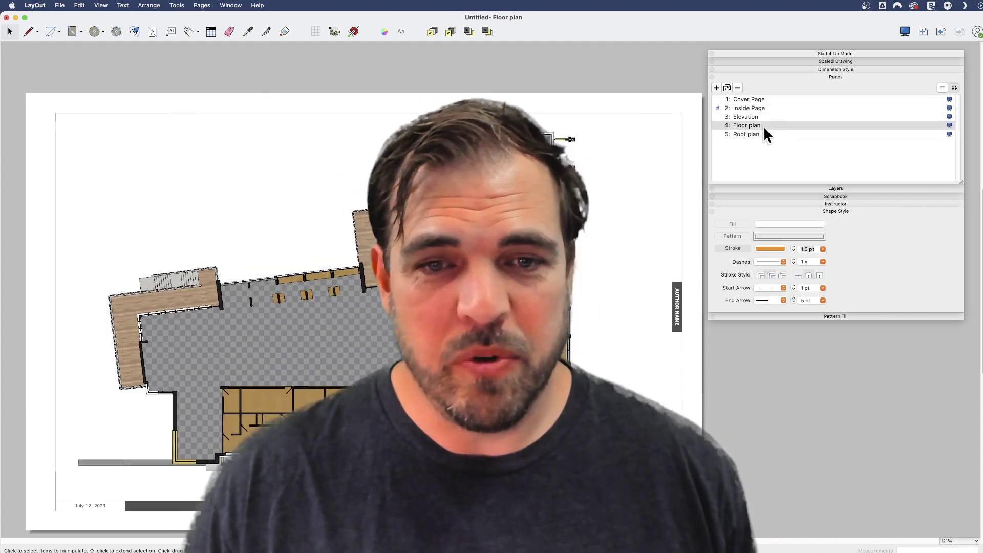